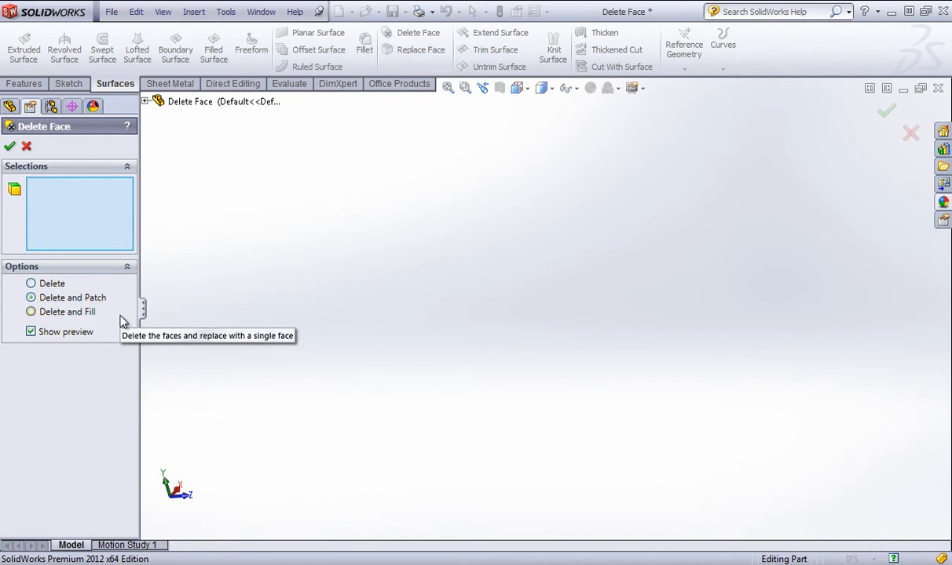
Exit the Delete Face command without applying it and show the hidden Revolve1 body
click(26, 146)
click(71, 299)
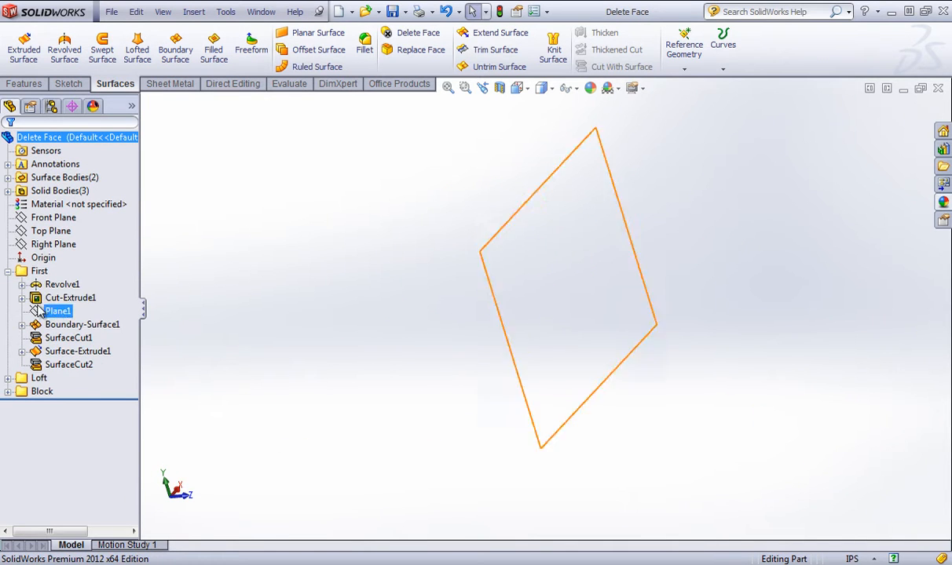
right_click(57, 284)
click(62, 258)
click(317, 226)
middle_drag(318, 226, 363, 288)
scroll(364, 288, down, 3)
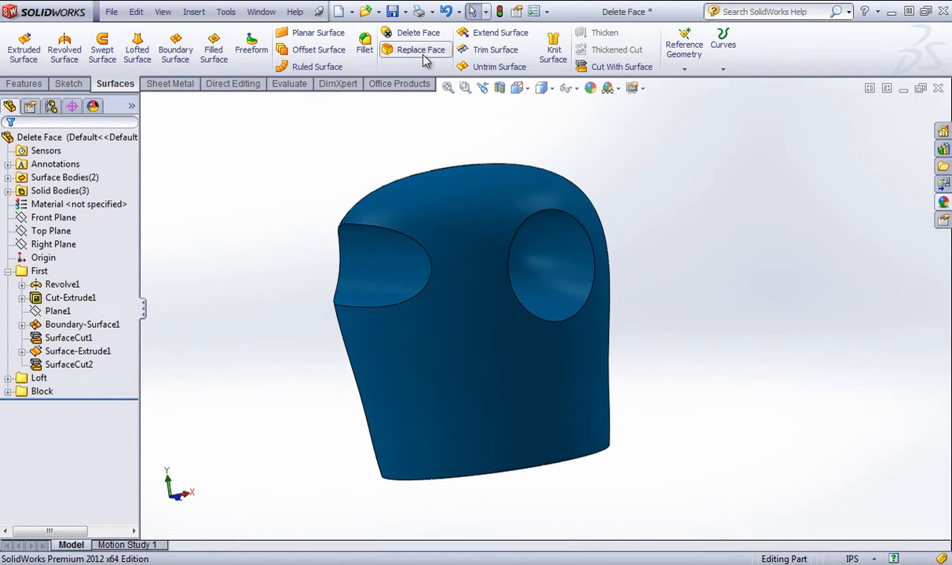
Delete the flat bottom face of the revolved body using the Delete option
click(402, 33)
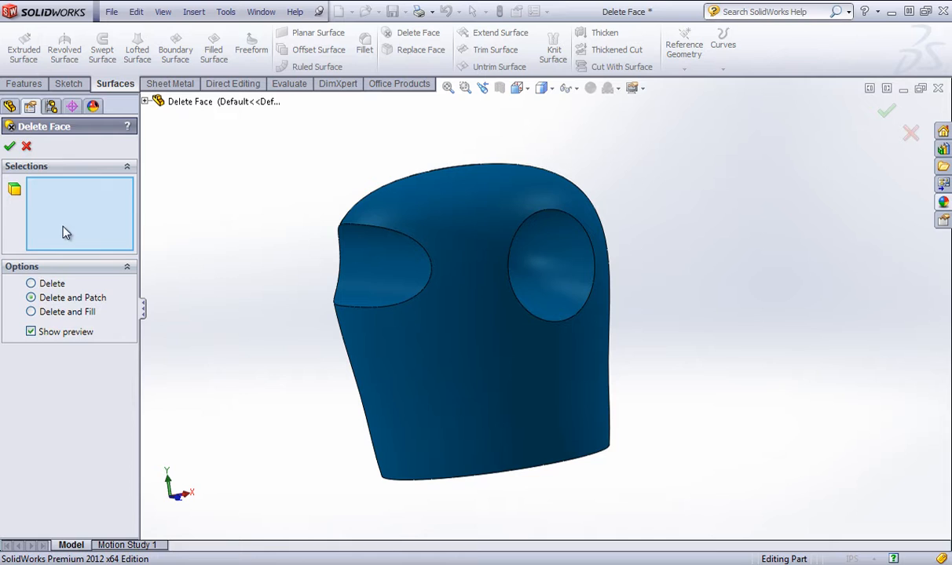
click(45, 284)
middle_drag(491, 353, 487, 283)
click(477, 426)
scroll(477, 426, up, 3)
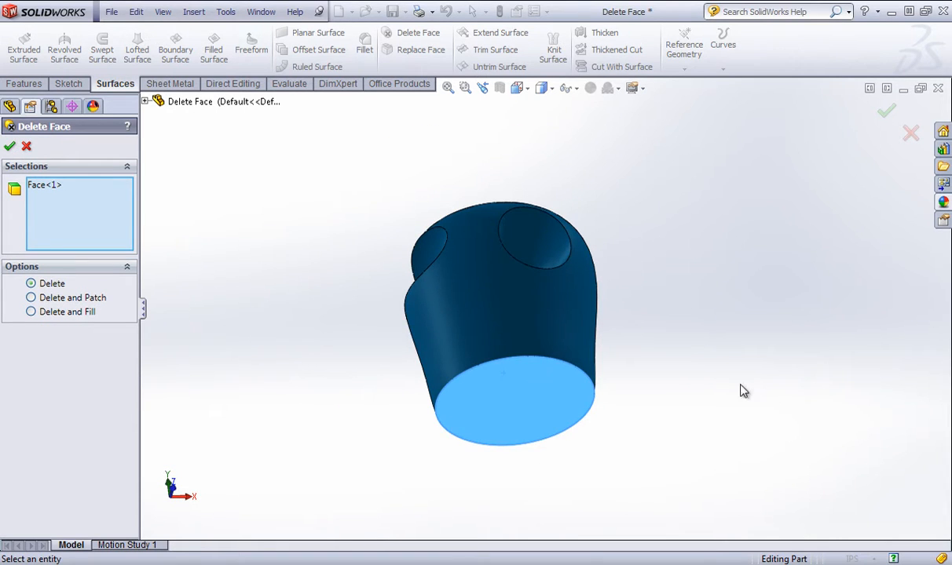
click(10, 146)
Undo the deletion of the revolved body's bottom face
middle_drag(665, 407, 599, 464)
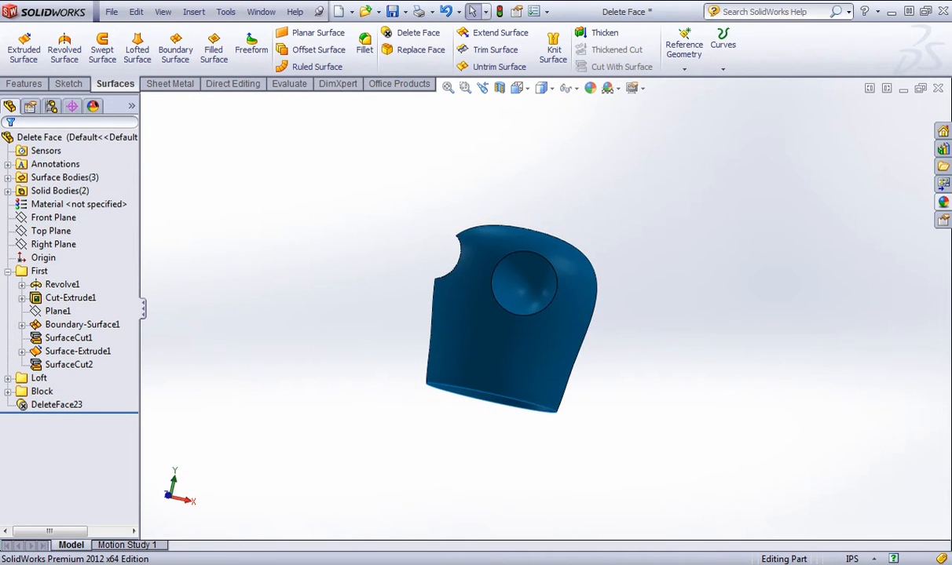
click(531, 228)
middle_drag(493, 238, 550, 326)
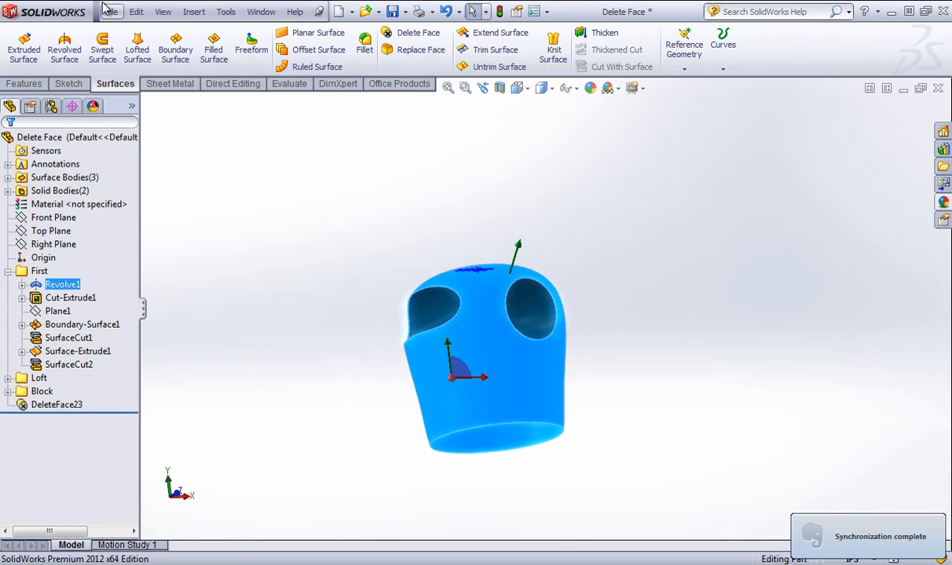
click(135, 12)
click(188, 30)
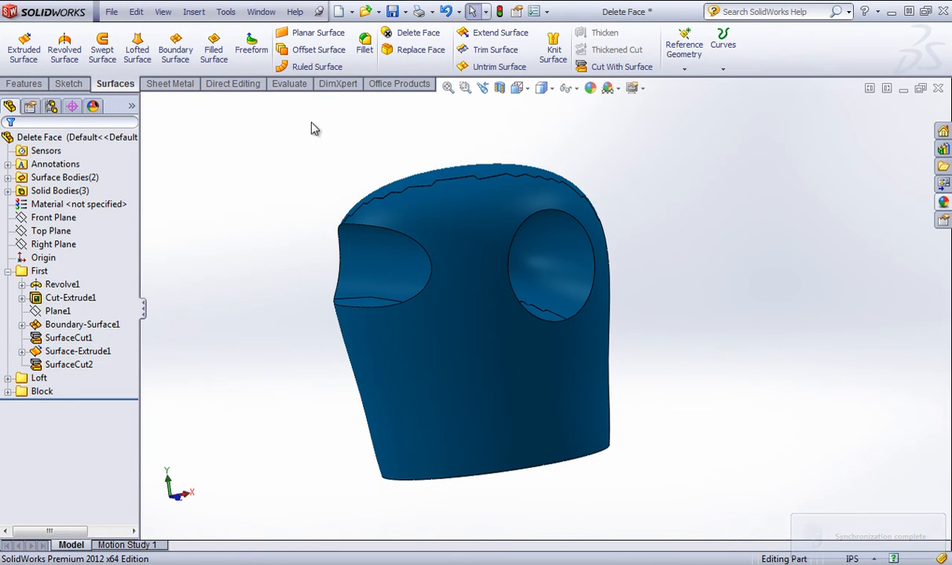
Set up a Delete Face operation with Delete and Patch, choosing the elongated slot face and enabling the preview
click(409, 33)
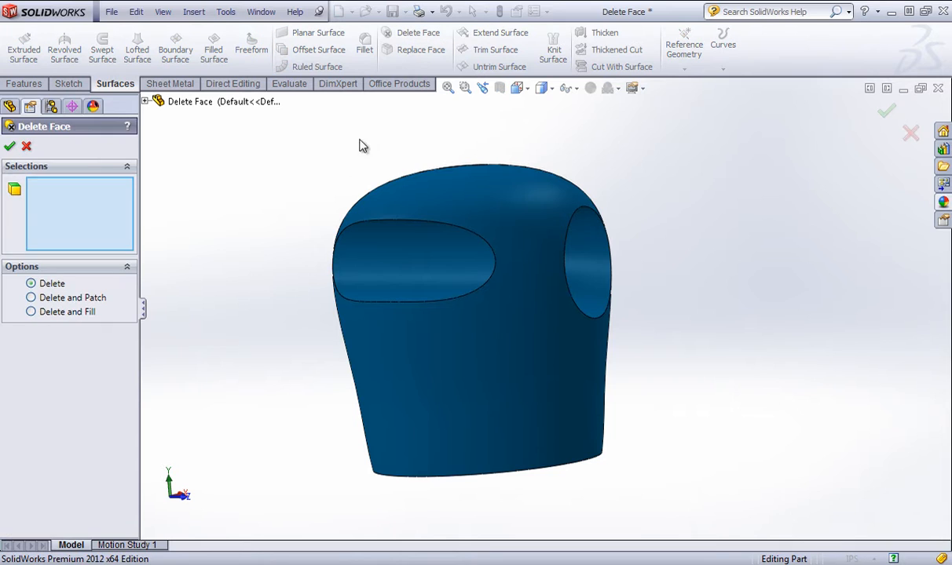
click(39, 299)
click(41, 313)
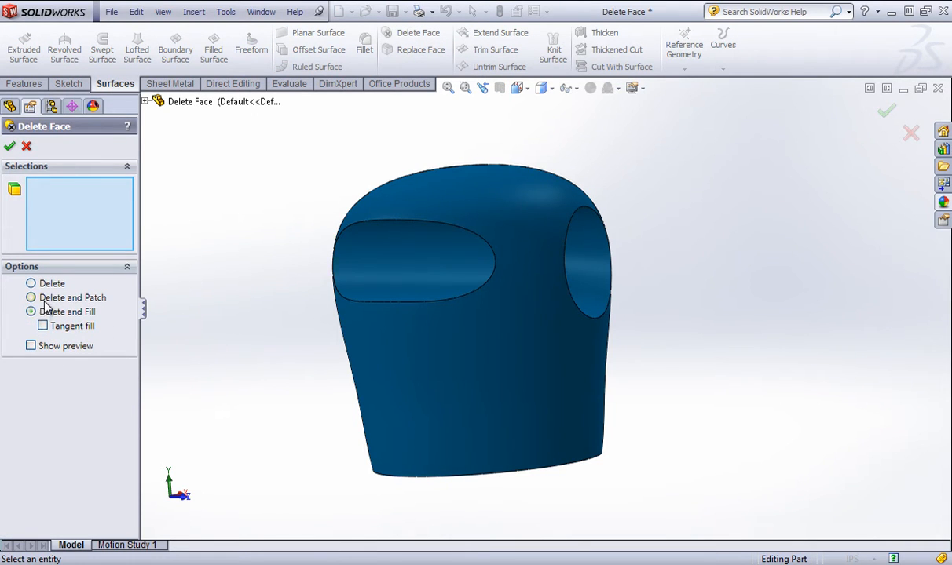
click(48, 298)
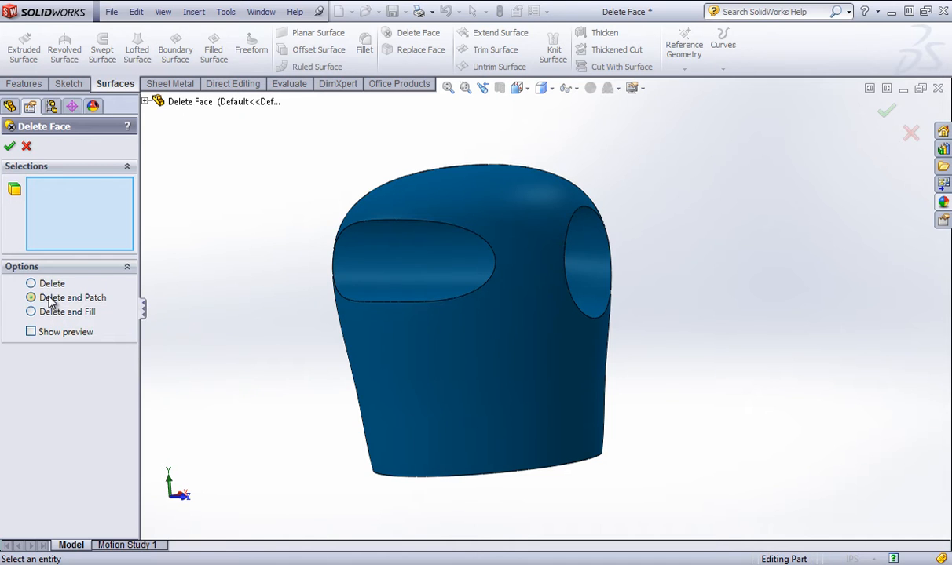
click(432, 293)
middle_drag(426, 225, 469, 231)
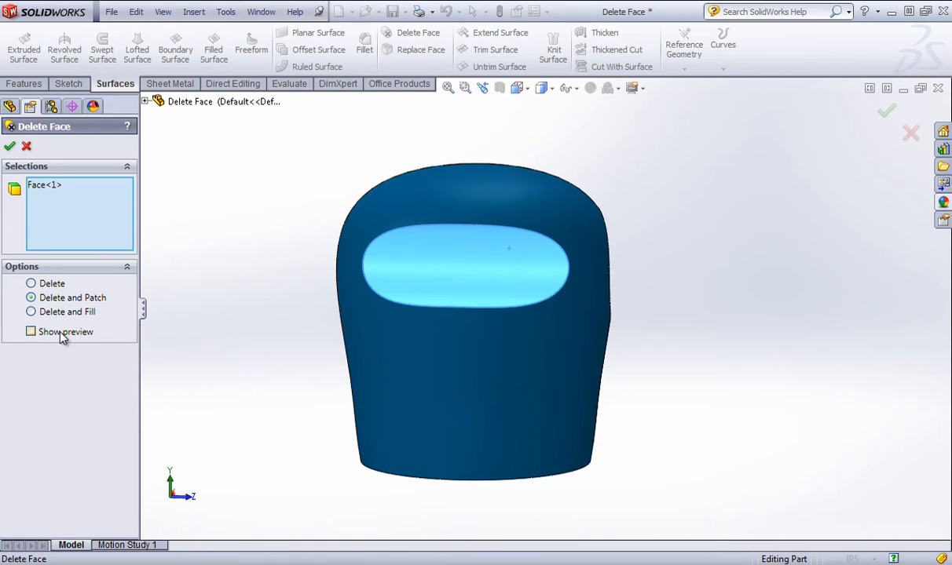
click(31, 332)
Add the circular recess face to the Delete and Patch selection and apply the operation
middle_drag(510, 298, 402, 300)
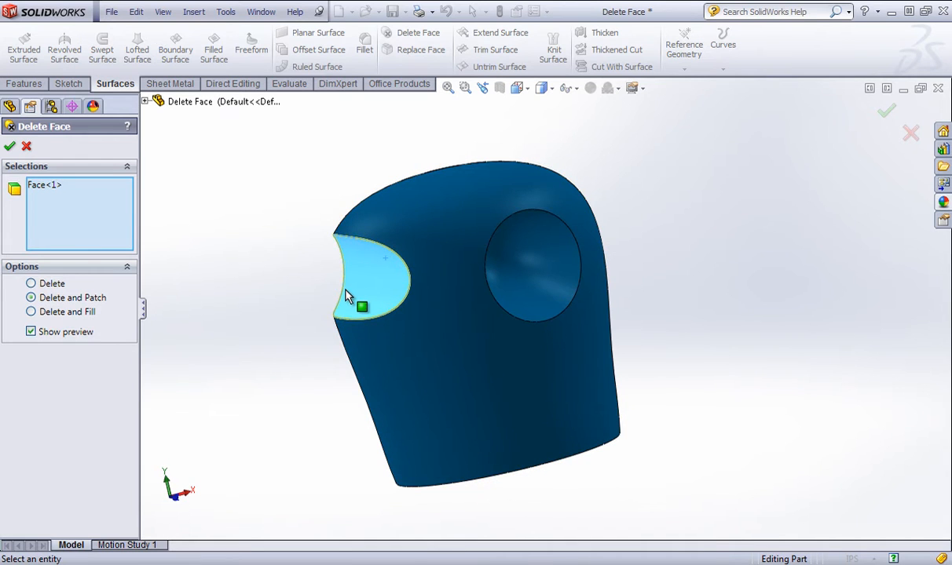
middle_drag(314, 285, 371, 169)
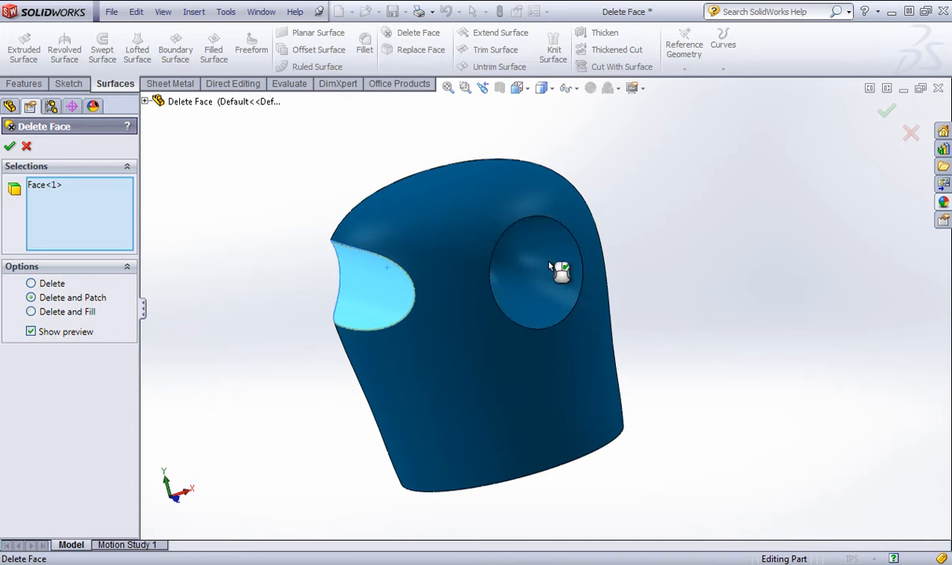
click(570, 269)
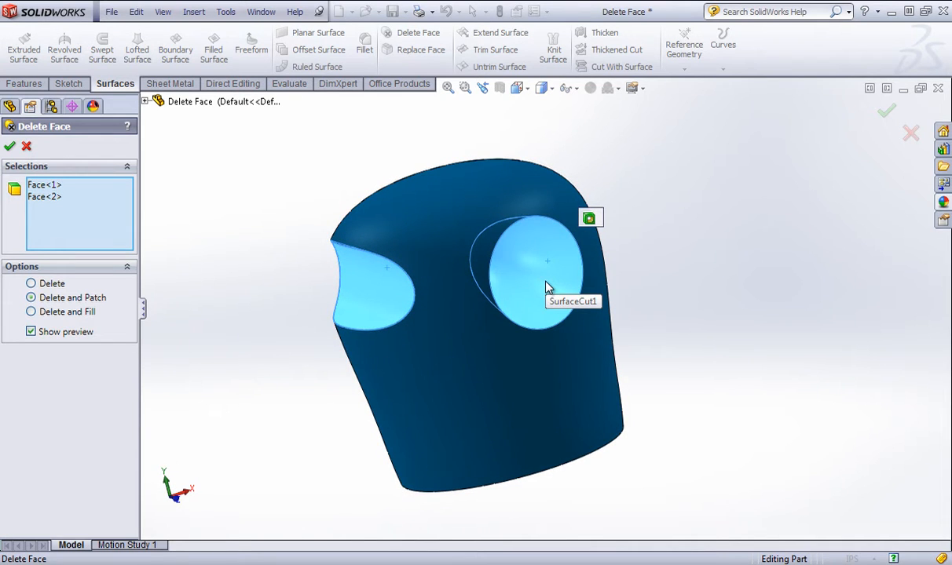
click(9, 147)
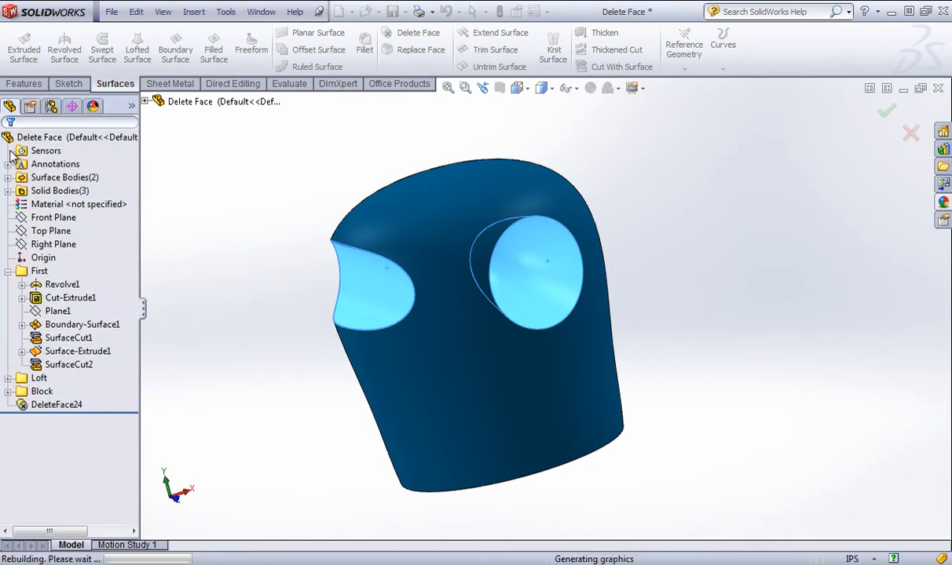
middle_drag(334, 262, 349, 224)
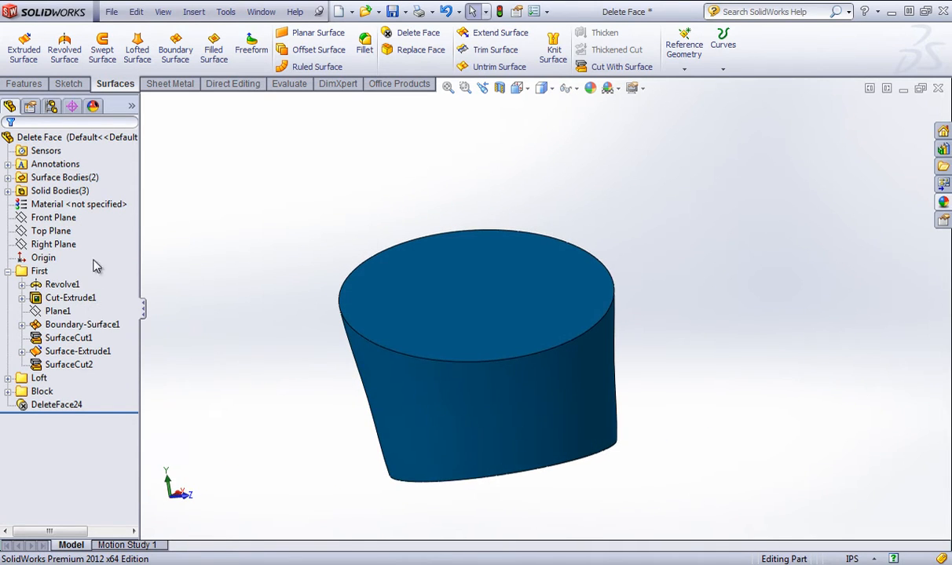
Edit the Delete Face feature to remove the circular recess face, leaving only the slot face selected
right_click(70, 406)
click(77, 332)
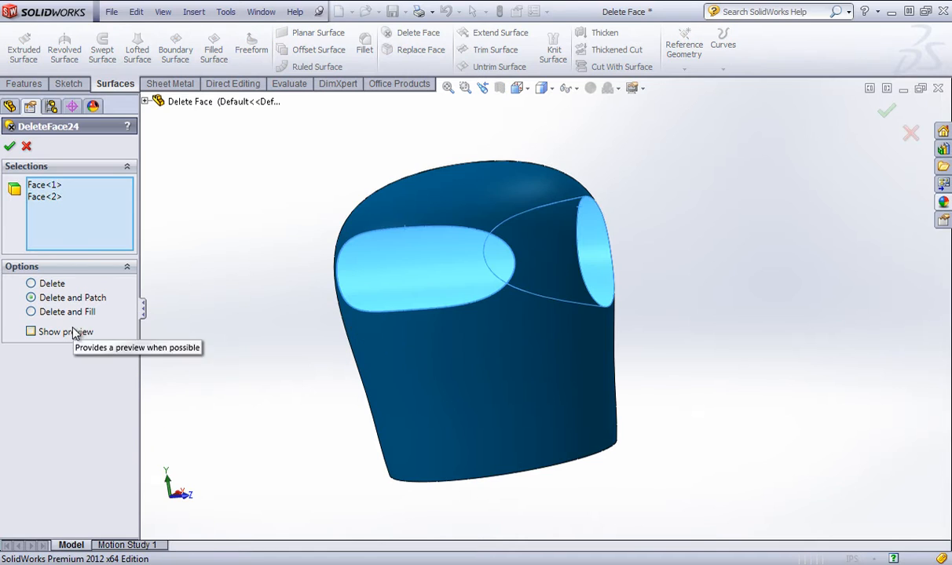
middle_drag(398, 197, 385, 370)
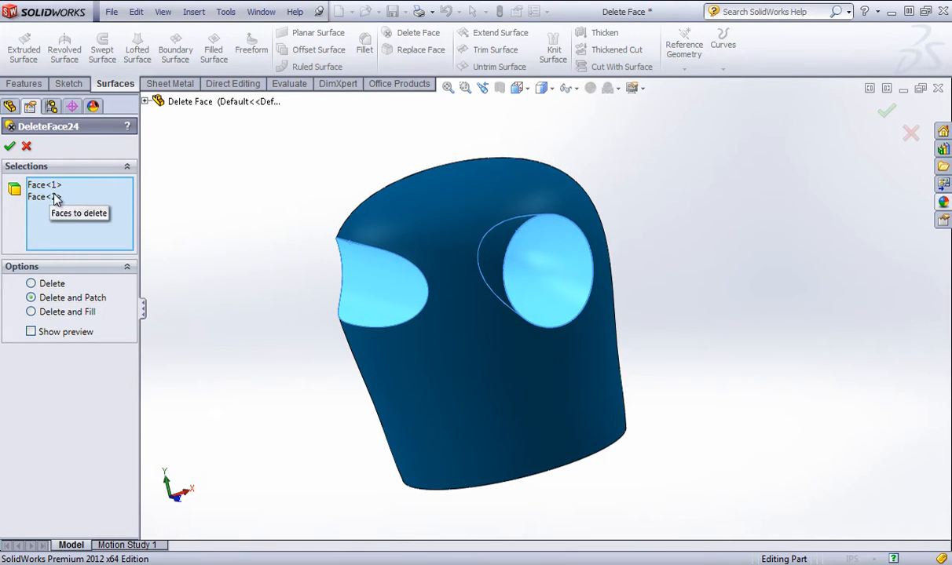
click(45, 197)
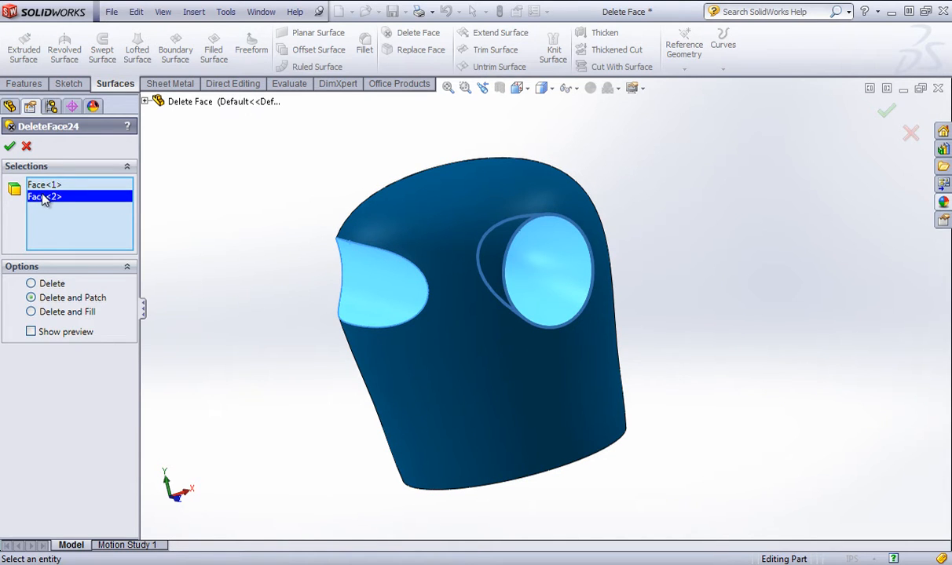
key(Delete)
click(9, 146)
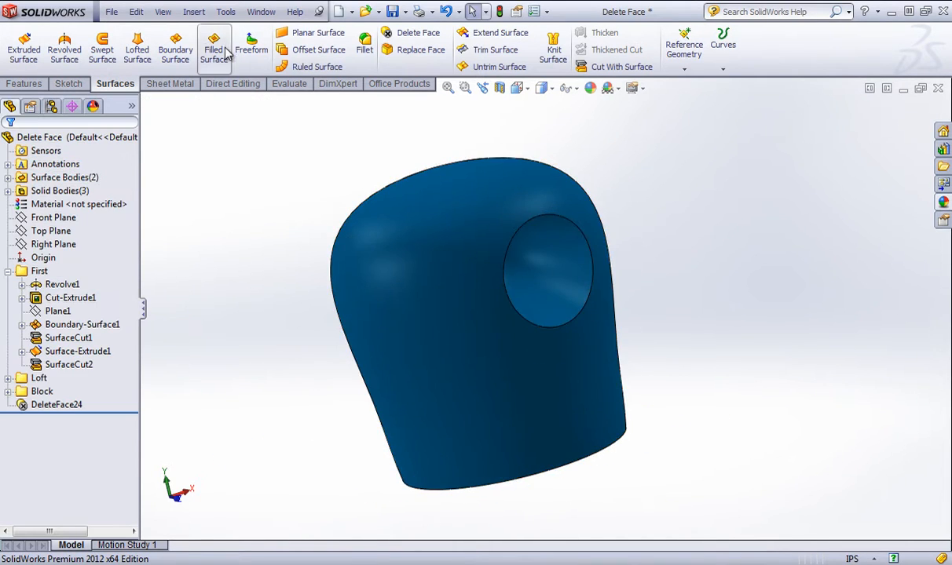
Remove the circular recess face with a second Delete Face feature using Delete and Patch
click(419, 33)
click(569, 289)
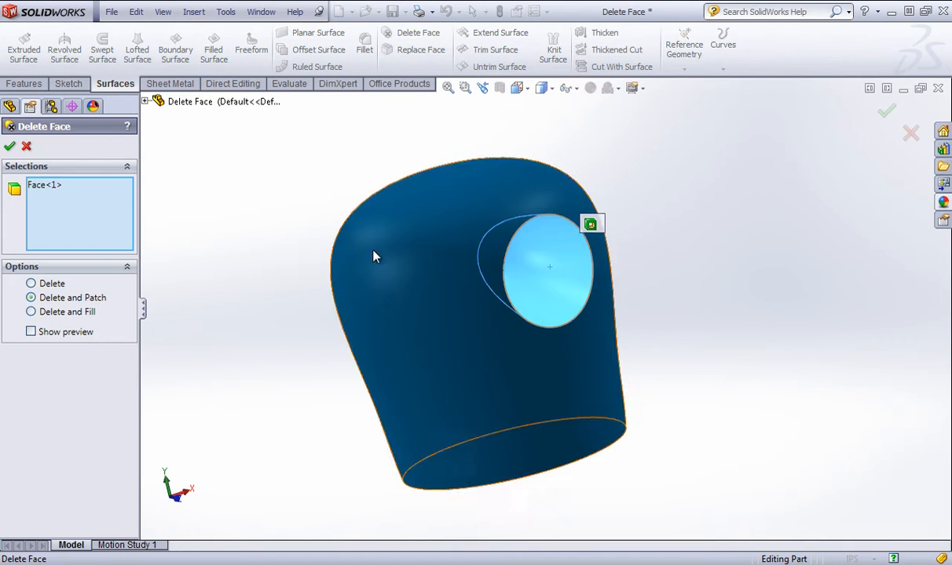
click(9, 146)
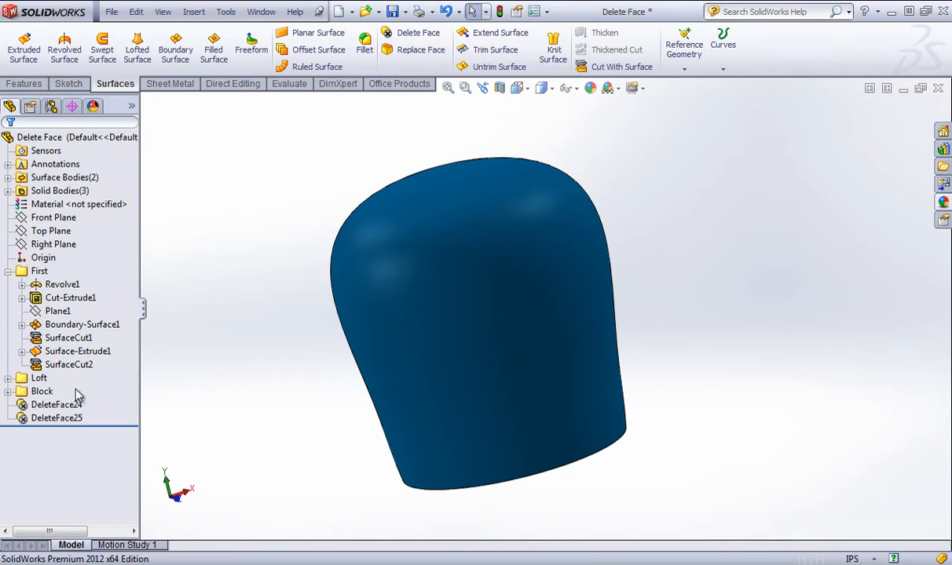
Delete the second Delete Face feature that patched the circular recess
right_click(59, 418)
click(96, 433)
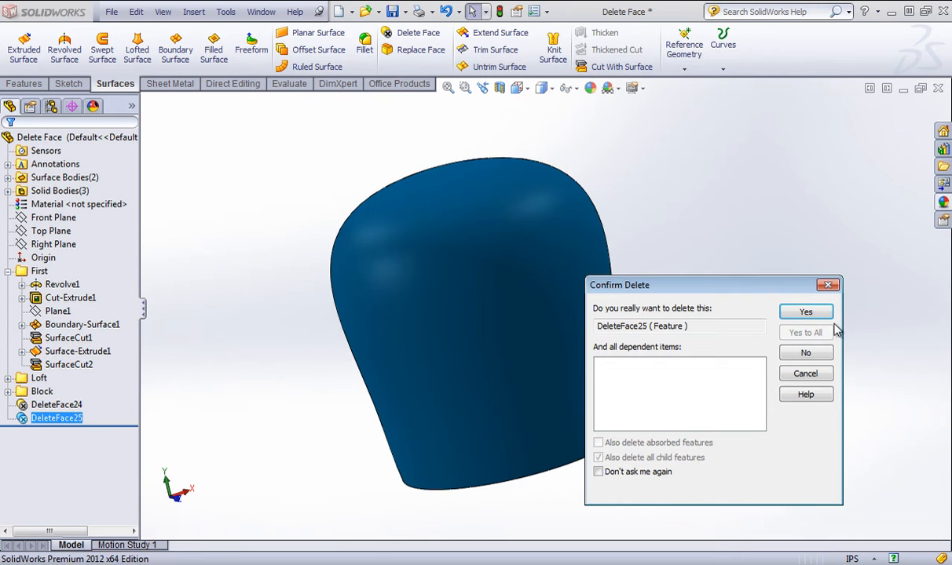
click(806, 312)
Edit the remaining Delete Face feature to include the circular recess face again and inspect the rebuilt body
right_click(63, 404)
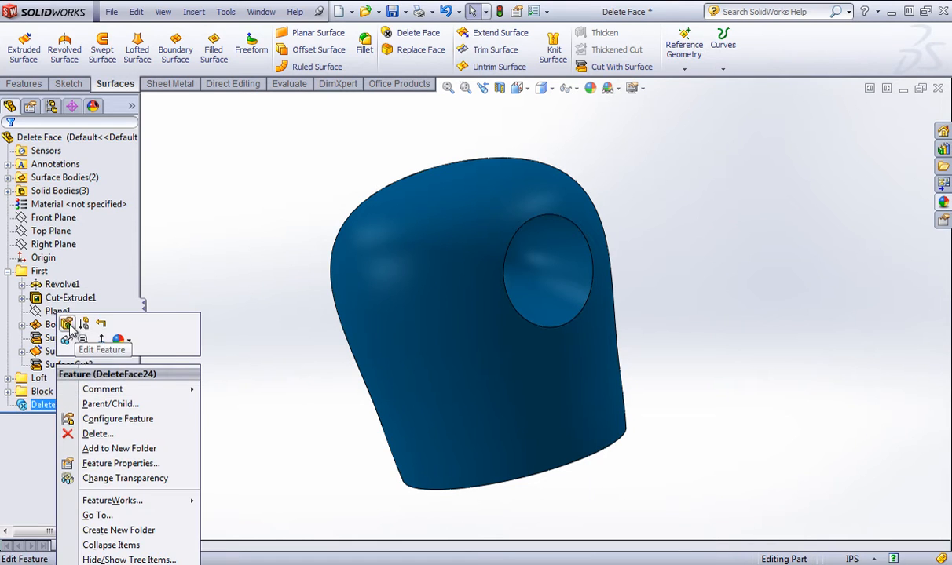
click(67, 324)
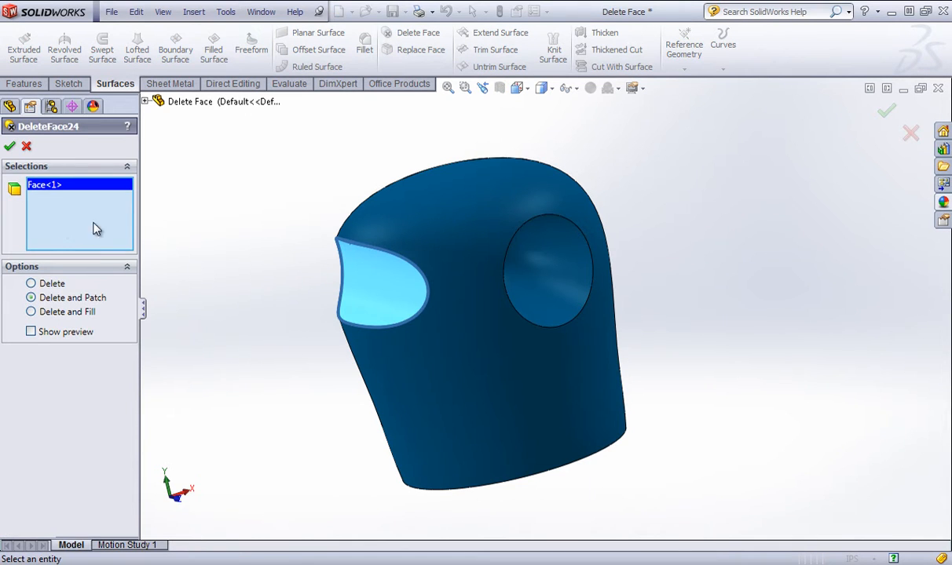
click(542, 279)
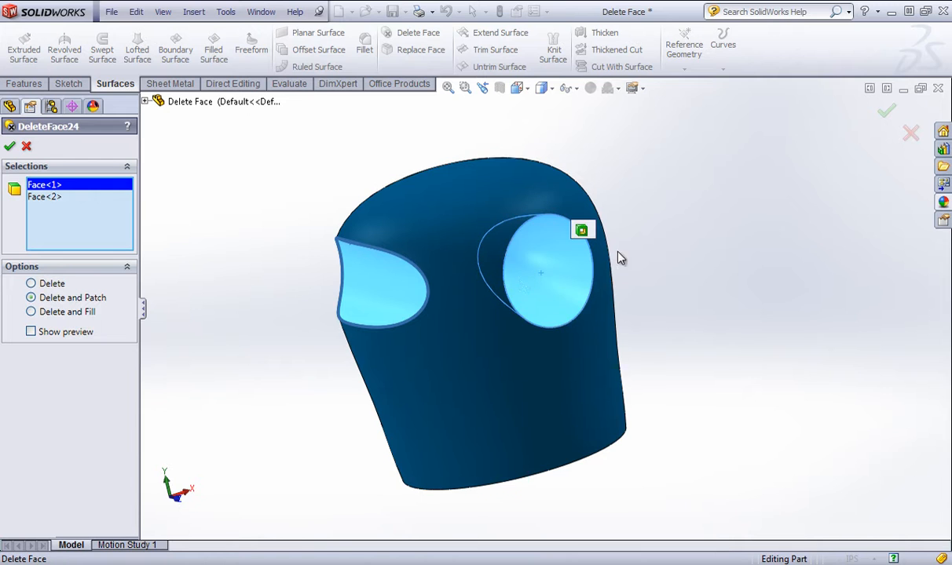
middle_drag(534, 328, 530, 307)
click(10, 148)
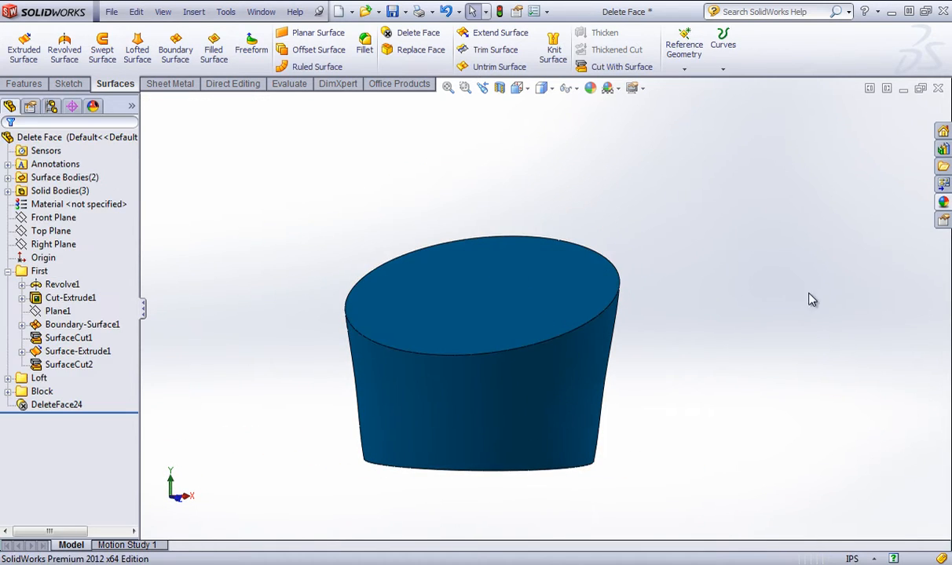
middle_drag(807, 298, 701, 332)
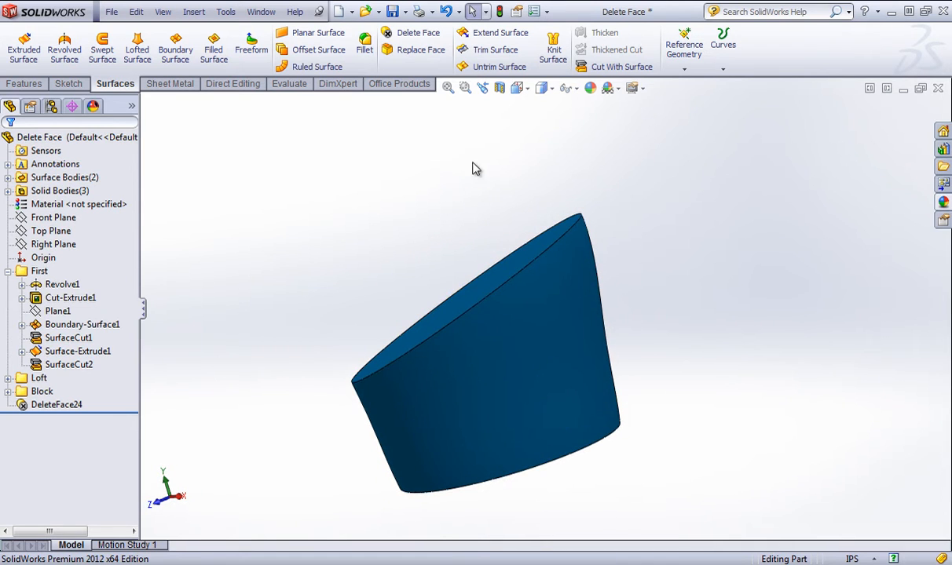
middle_drag(574, 389, 468, 300)
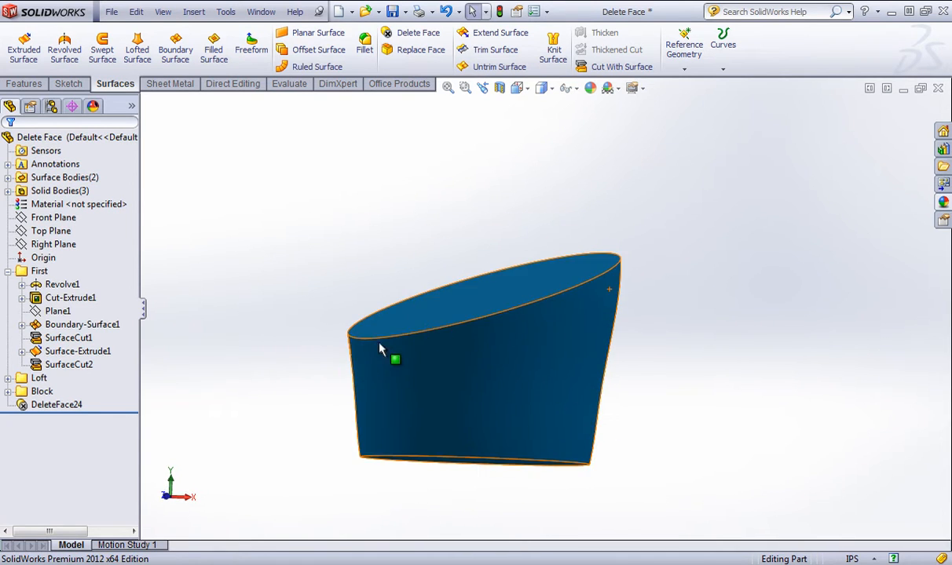
middle_drag(317, 320, 310, 387)
Take the circular recess face back out of the Delete Face feature so it patches only the slot
right_click(64, 405)
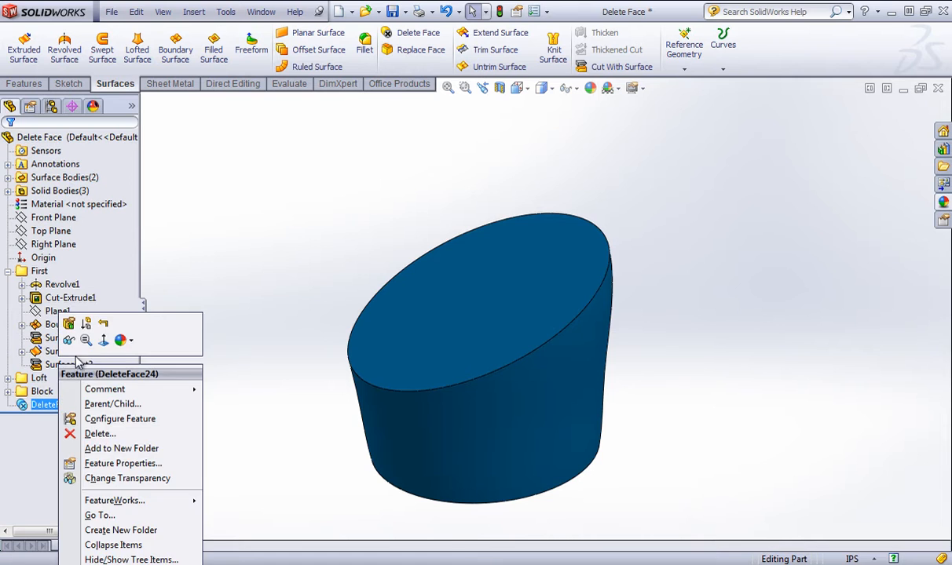
click(69, 316)
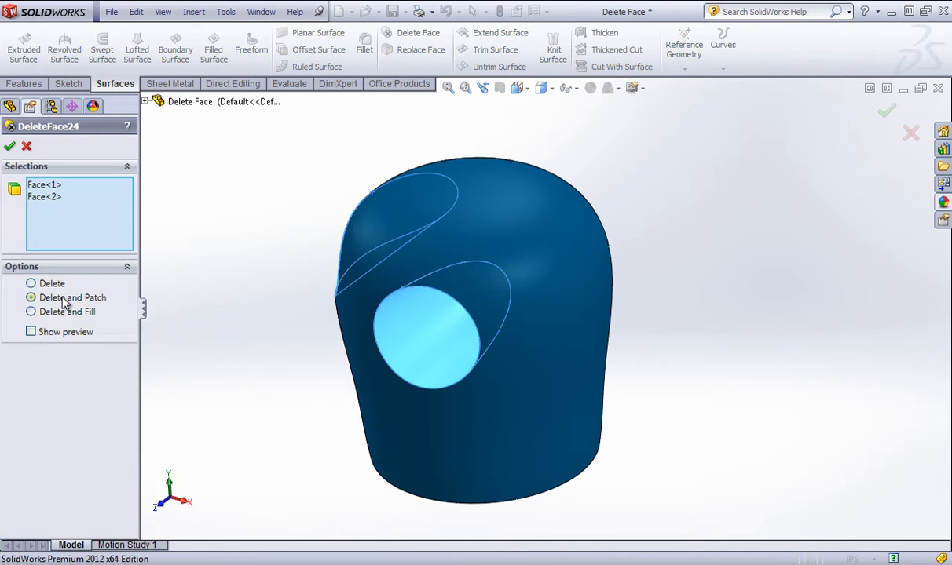
middle_drag(398, 313, 542, 291)
click(512, 300)
middle_drag(169, 183, 284, 259)
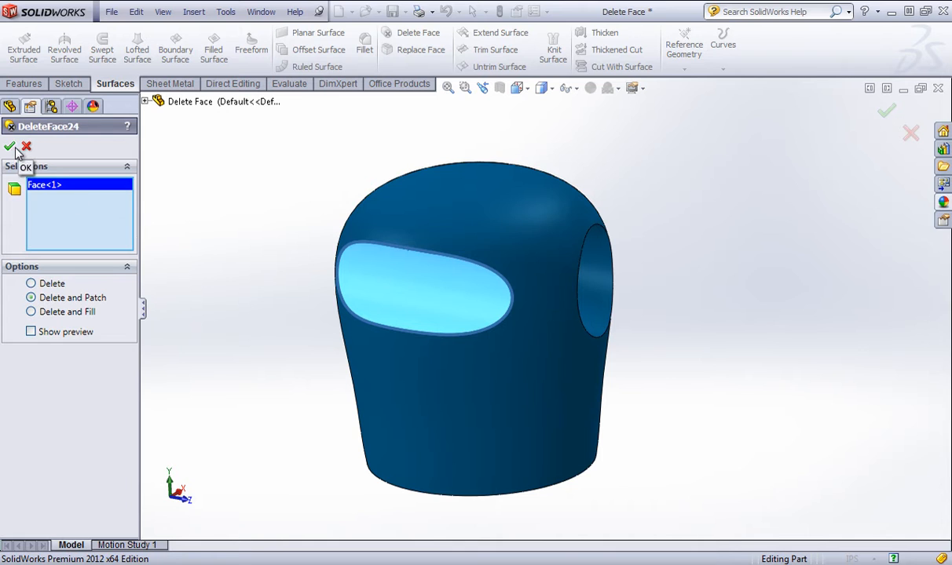
click(15, 149)
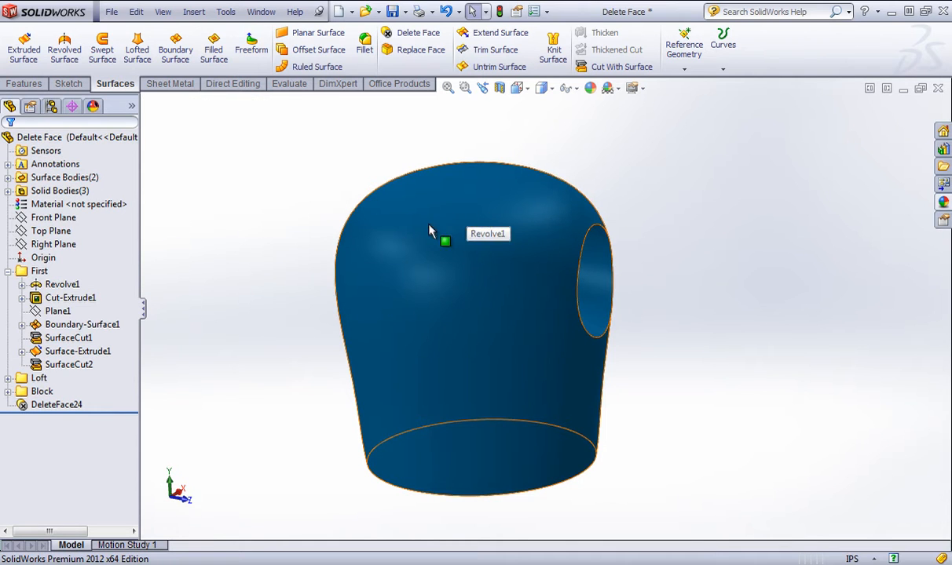
Examine the patched body and expand the Solid Bodies folder to see its contents
middle_drag(530, 353, 441, 352)
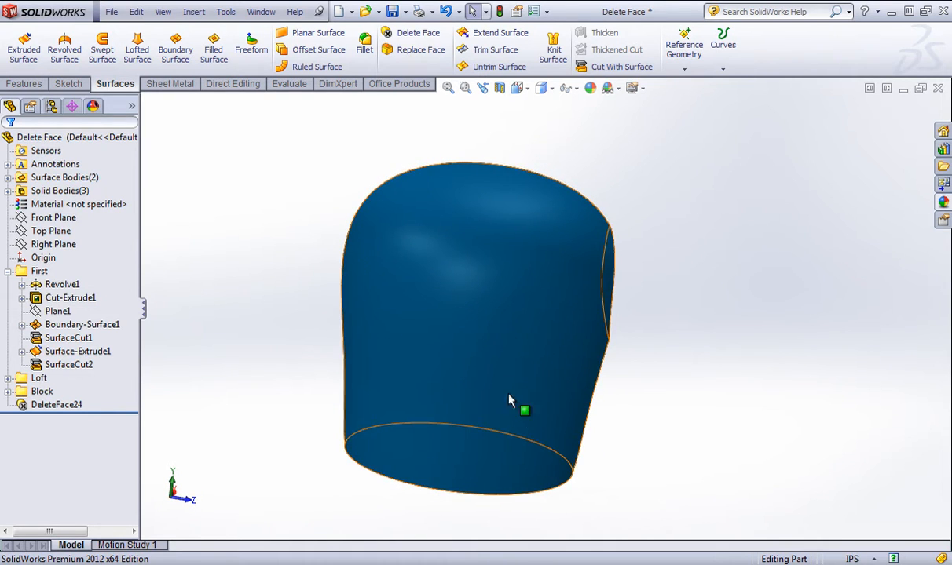
click(8, 191)
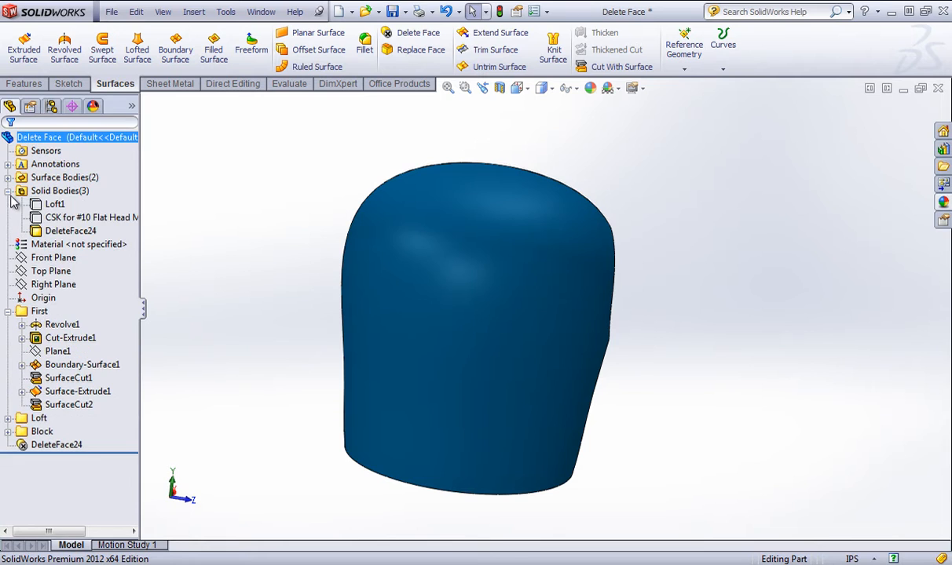
Highlight the patched body in the Solid Bodies folder and examine its patched slot area and remaining circular recess
click(70, 231)
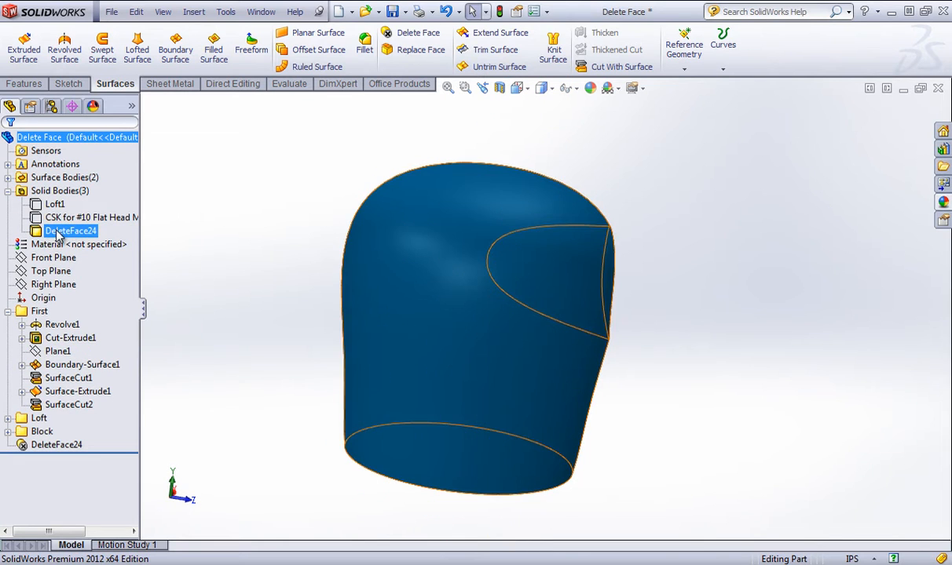
middle_drag(296, 207, 269, 210)
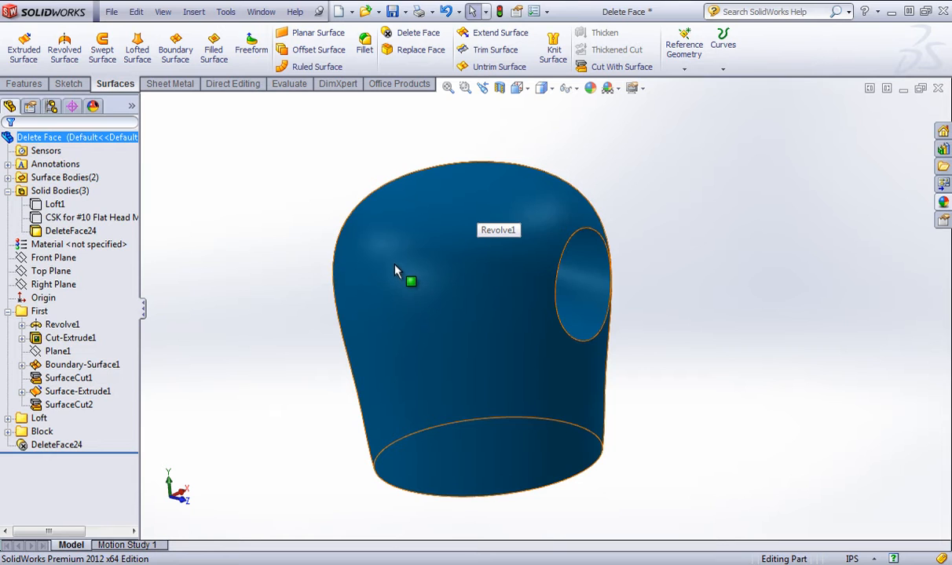
key(Escape)
middle_drag(440, 142, 378, 139)
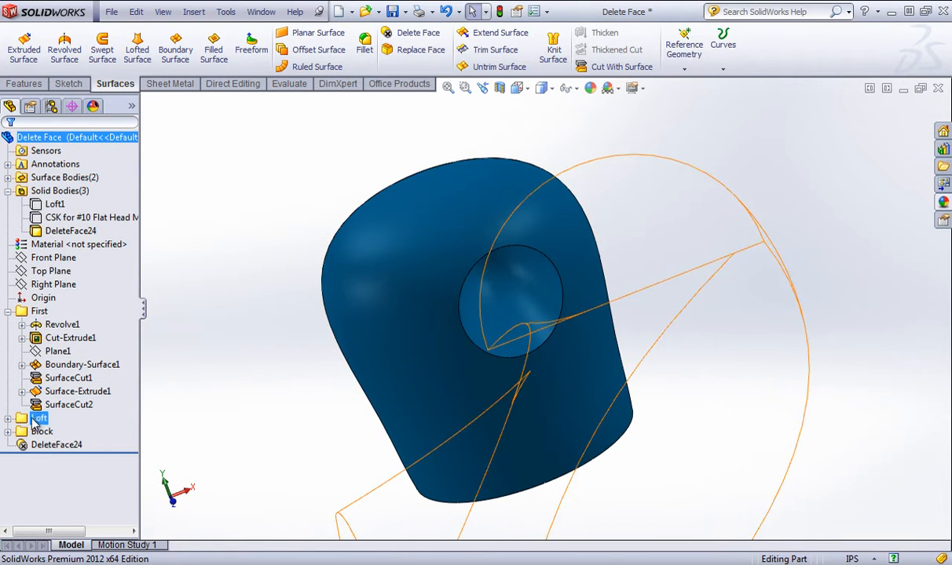
Delete the Delete Face feature that patched the slot
click(56, 445)
right_click(57, 445)
click(88, 436)
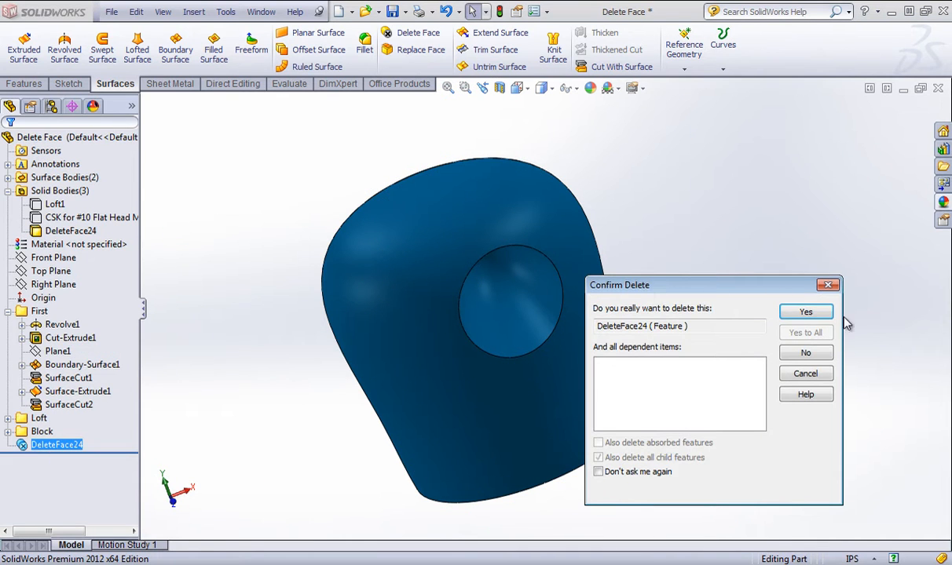
key(Return)
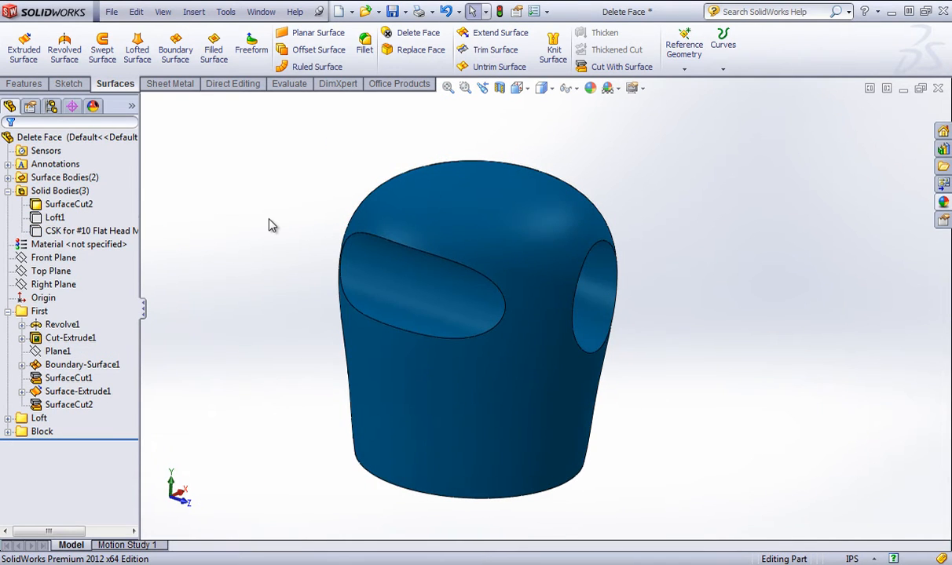
Apply Delete Face to the slot face using Delete and Fill with Tangent fill off
click(410, 32)
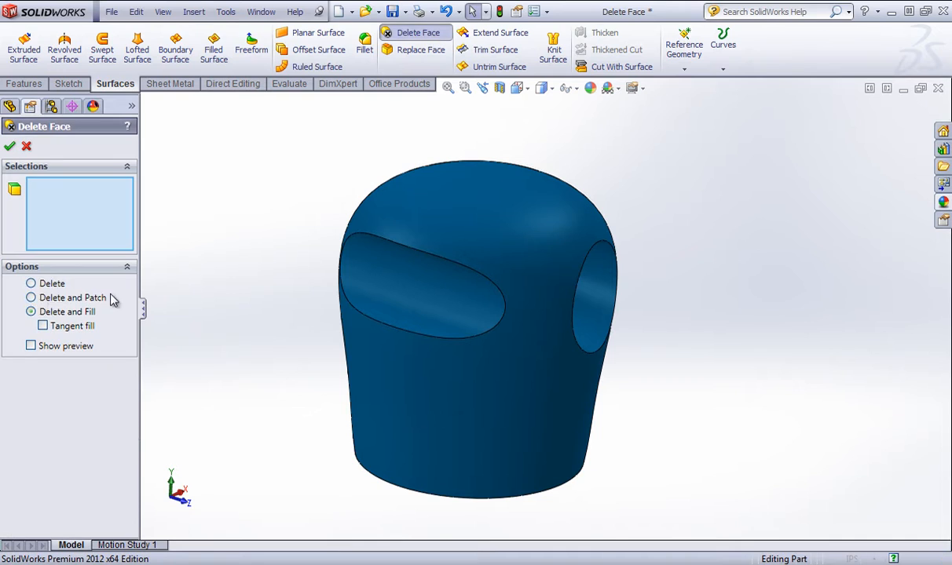
click(452, 316)
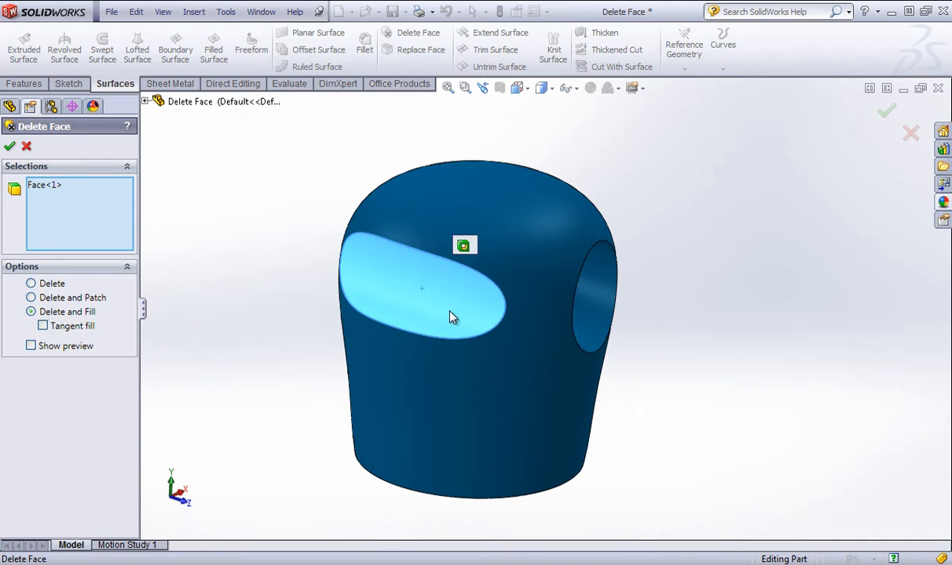
click(10, 146)
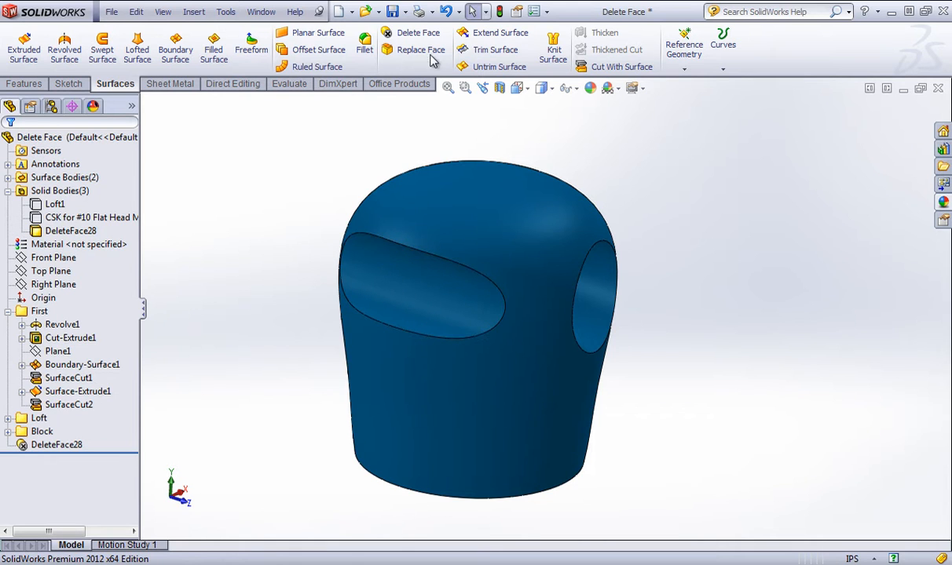
Apply a second Delete Face to the circular recess face using Delete and Fill without Tangent fill
middle_drag(590, 271, 502, 255)
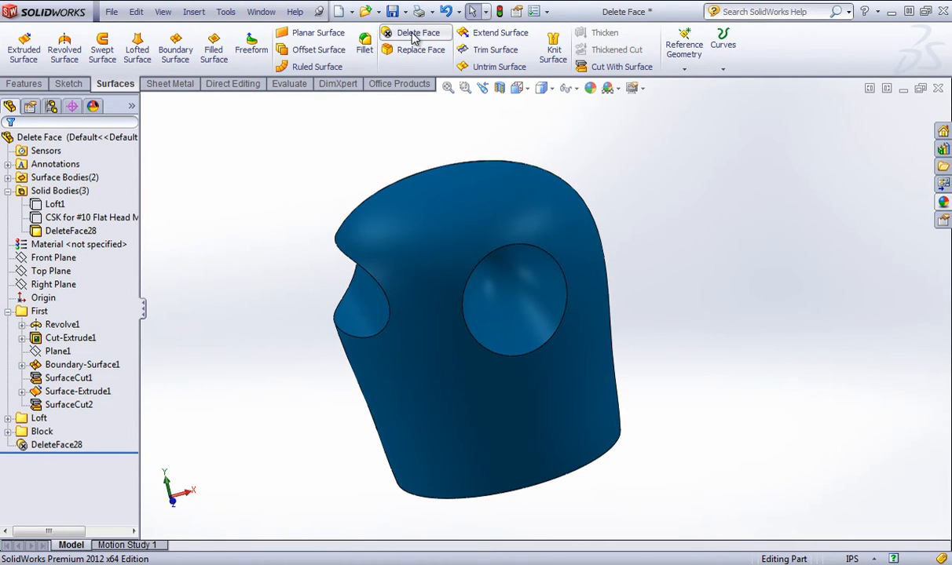
click(414, 34)
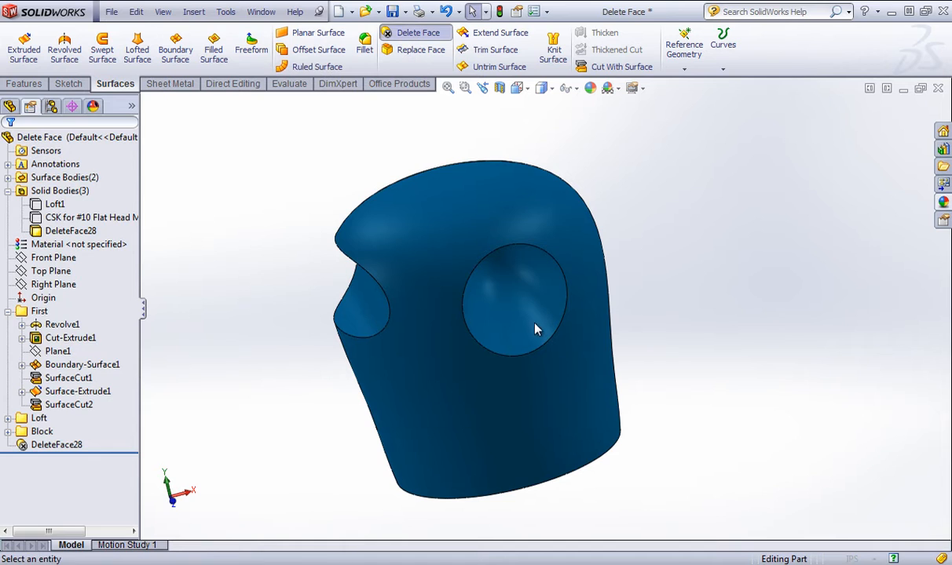
click(517, 323)
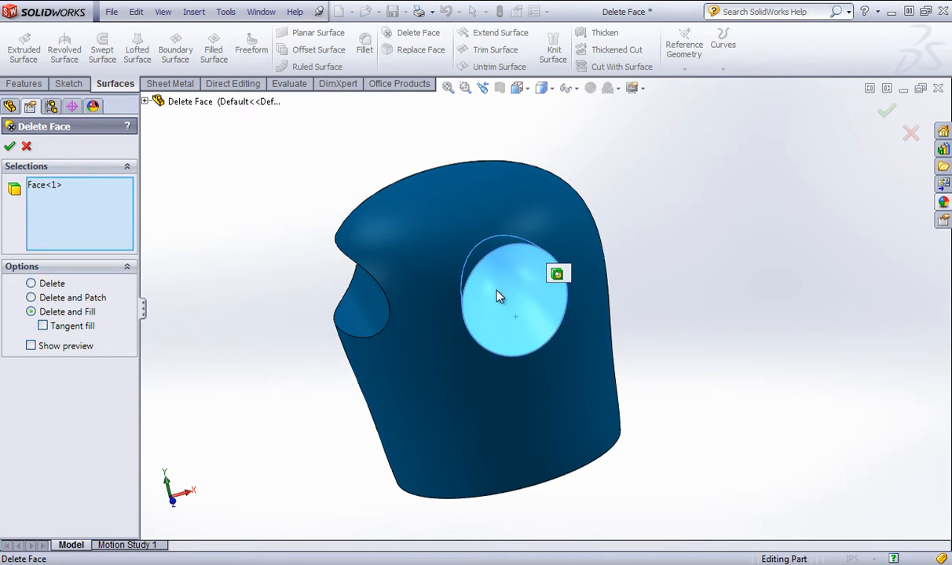
click(10, 147)
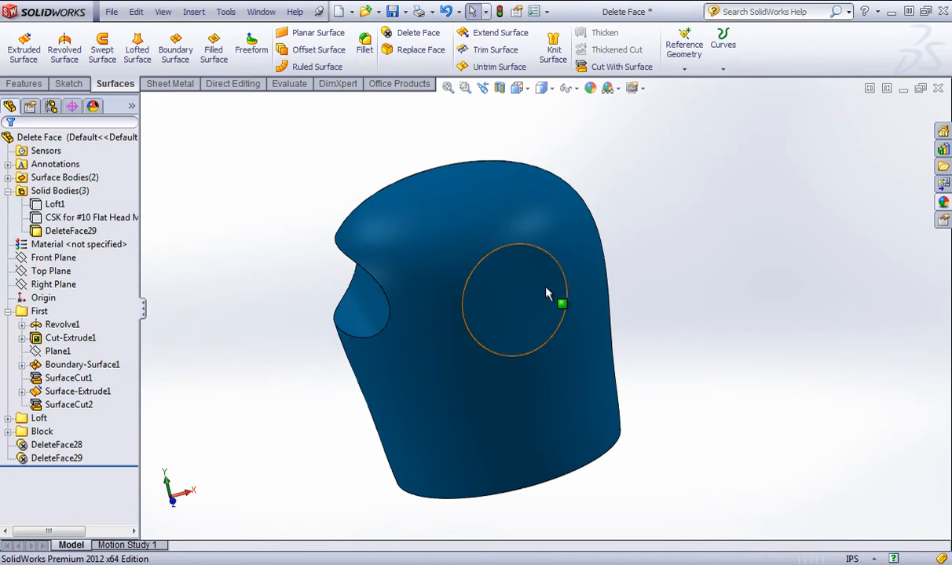
Select the filled circular face and examine how it closes the recess from several angles
middle_drag(548, 292, 437, 287)
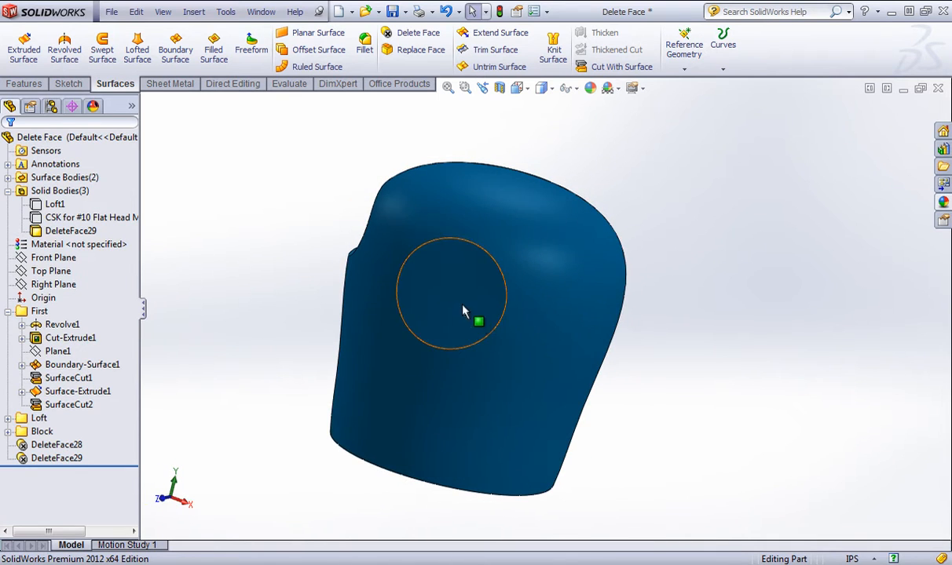
click(417, 284)
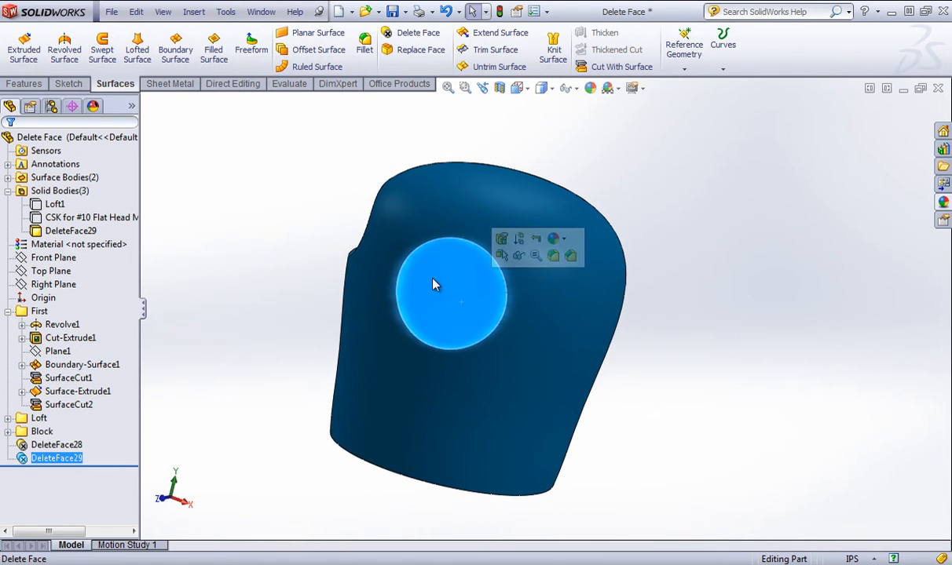
middle_drag(458, 310, 444, 291)
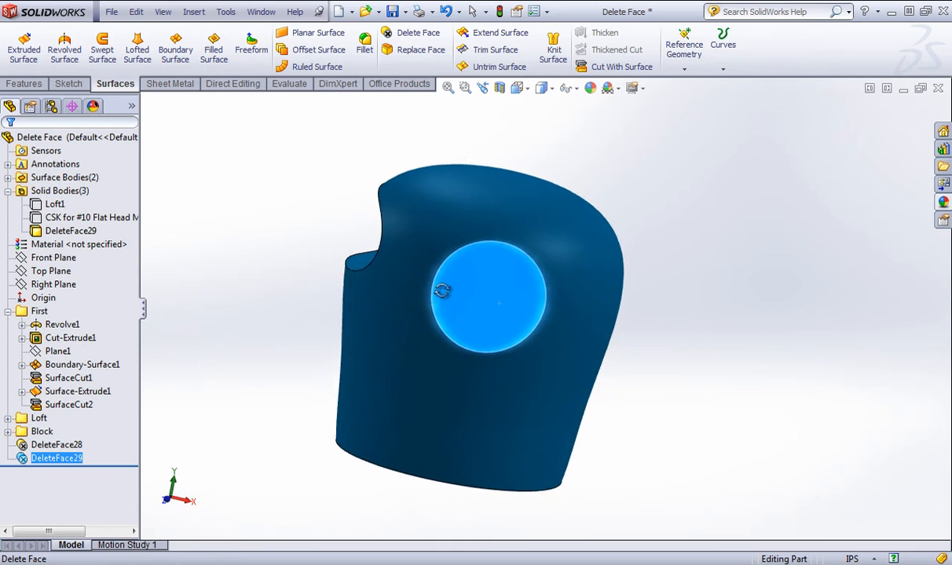
click(78, 365)
middle_drag(157, 349, 294, 297)
click(248, 320)
Delete the Delete Face feature that filled the circular recess
click(61, 460)
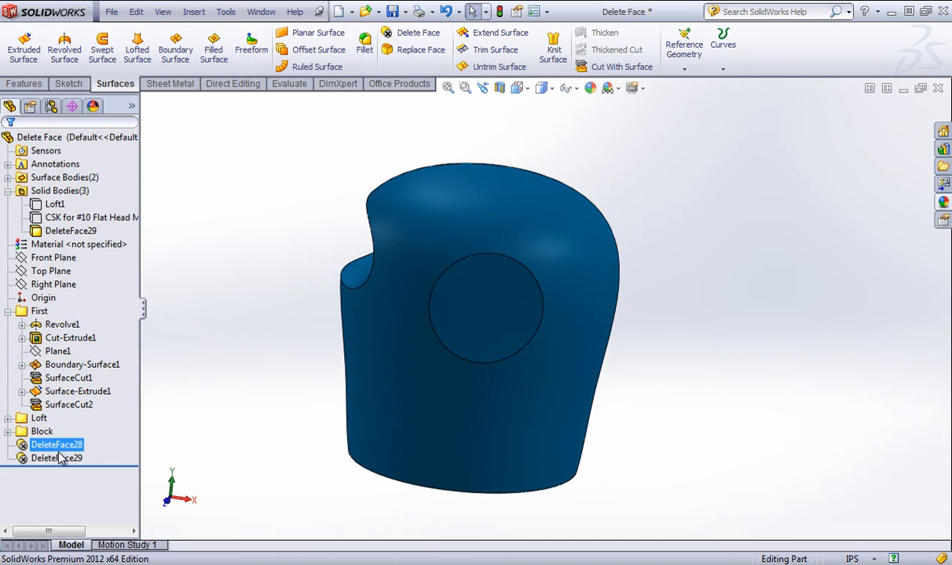
right_click(60, 460)
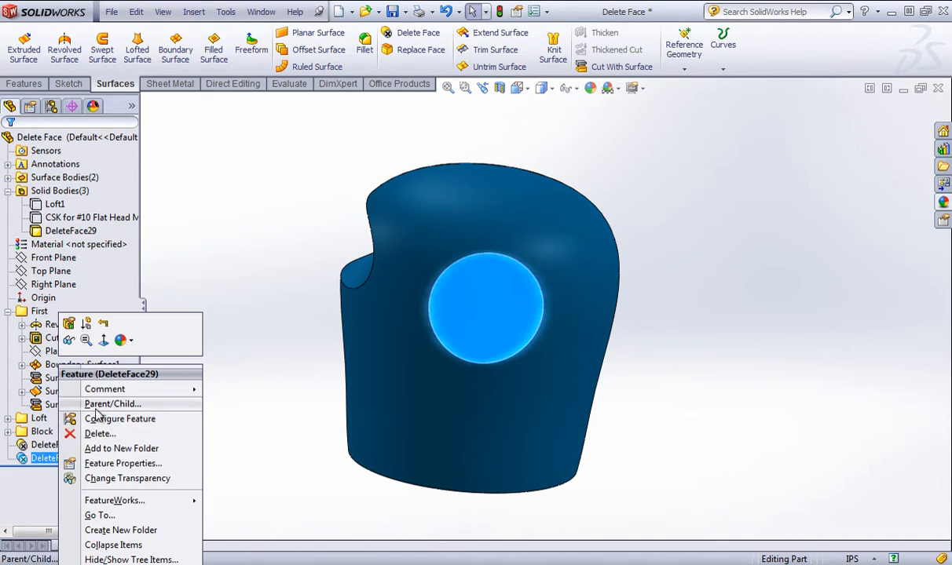
click(86, 429)
click(804, 312)
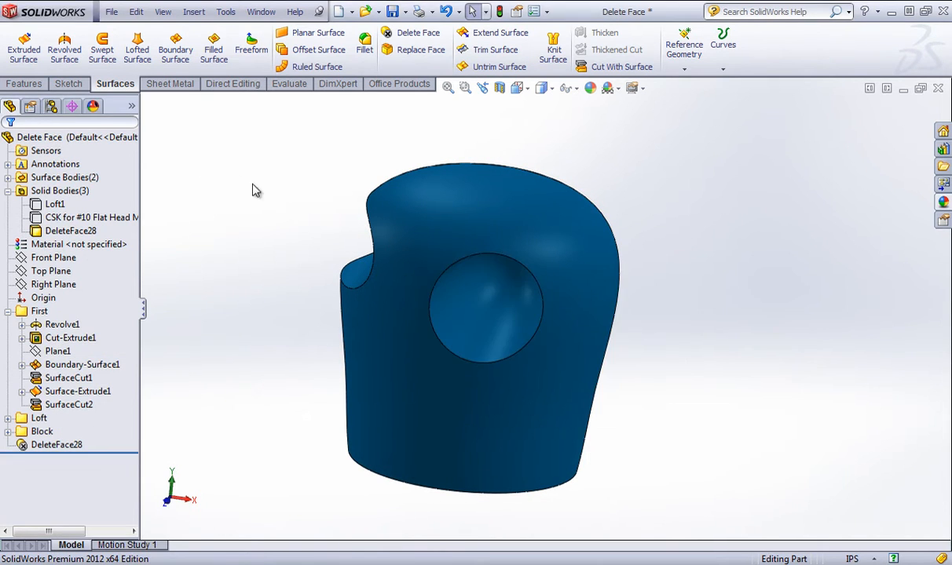
Start a Delete Face on the body's flat bottom face with Delete and Fill and Tangent fill enabled
middle_drag(327, 238, 353, 206)
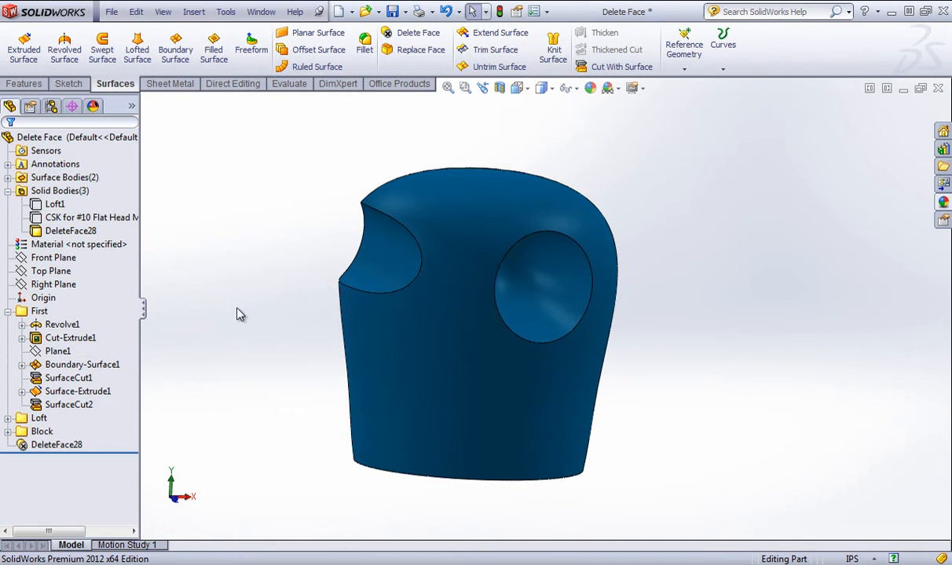
click(410, 33)
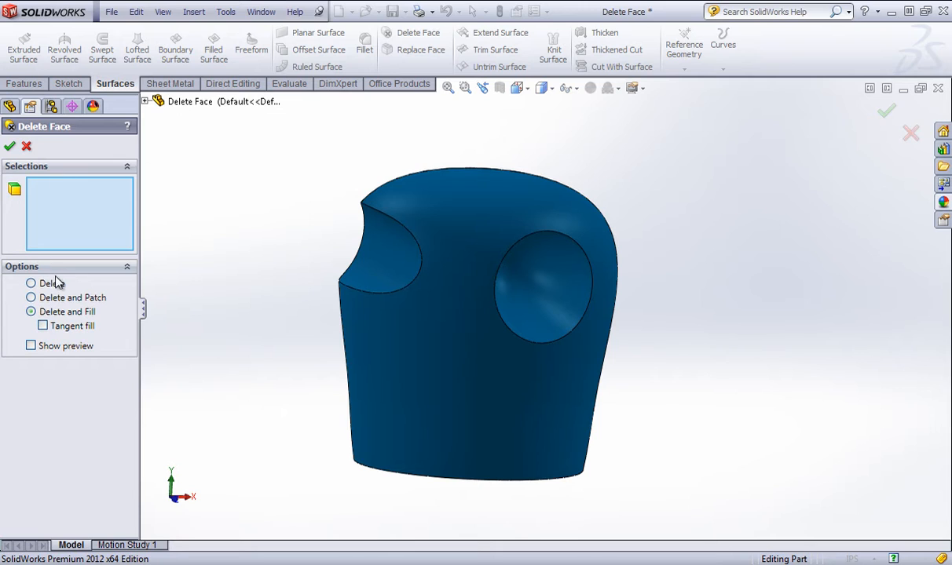
click(31, 283)
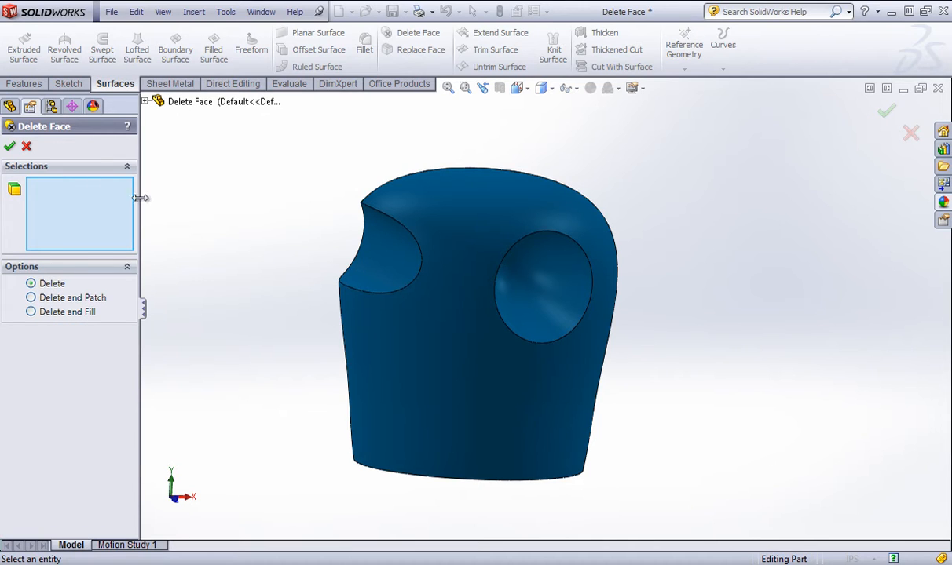
click(64, 313)
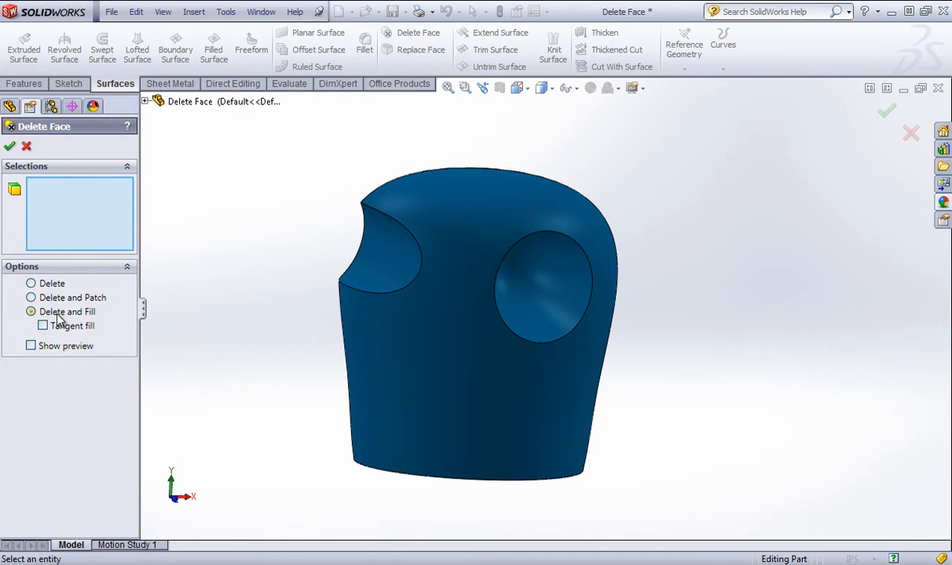
click(59, 323)
middle_drag(345, 440, 471, 444)
click(463, 454)
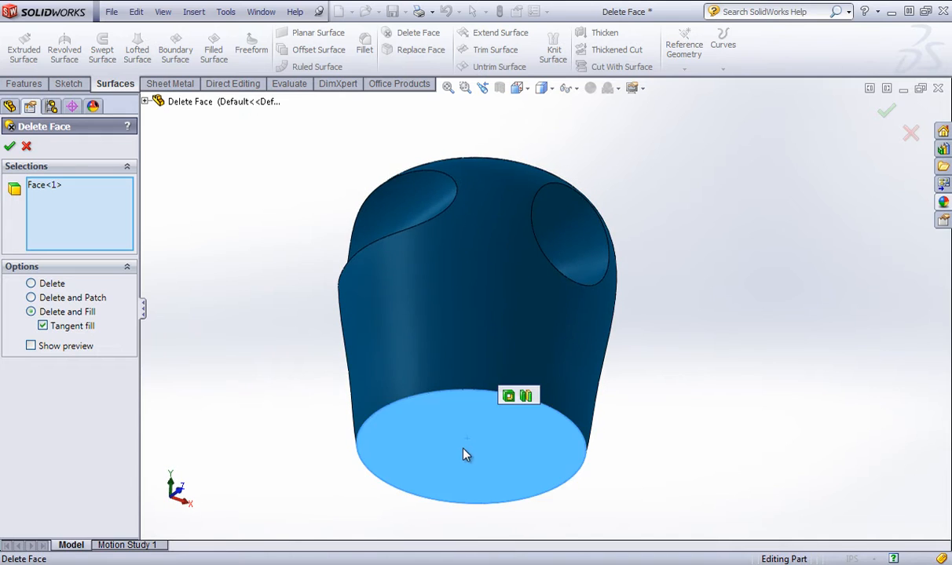
Turn on Show preview for the bottom face's tangent fill, accept the Delete Face feature and inspect the filled body
key(ctrl+1)
click(31, 346)
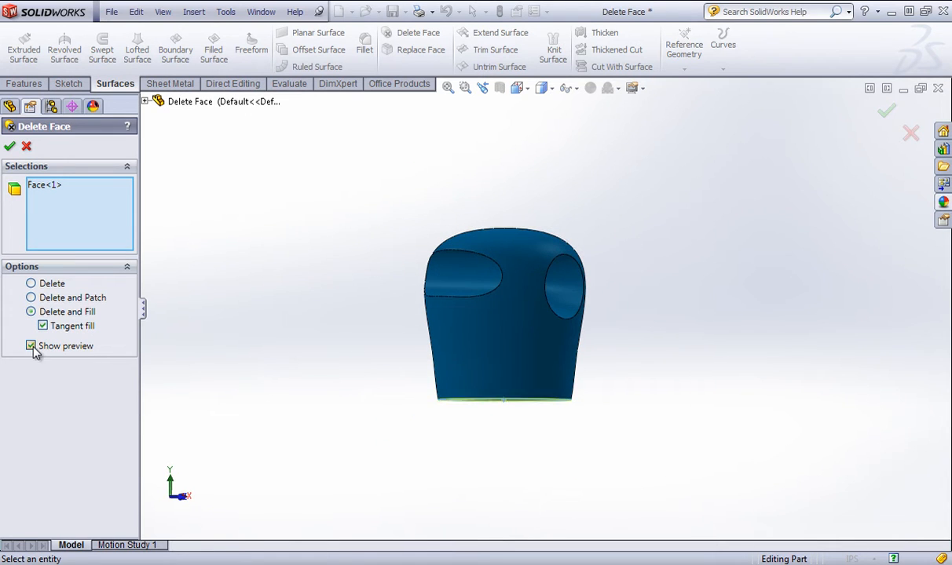
click(33, 350)
middle_drag(279, 334, 309, 313)
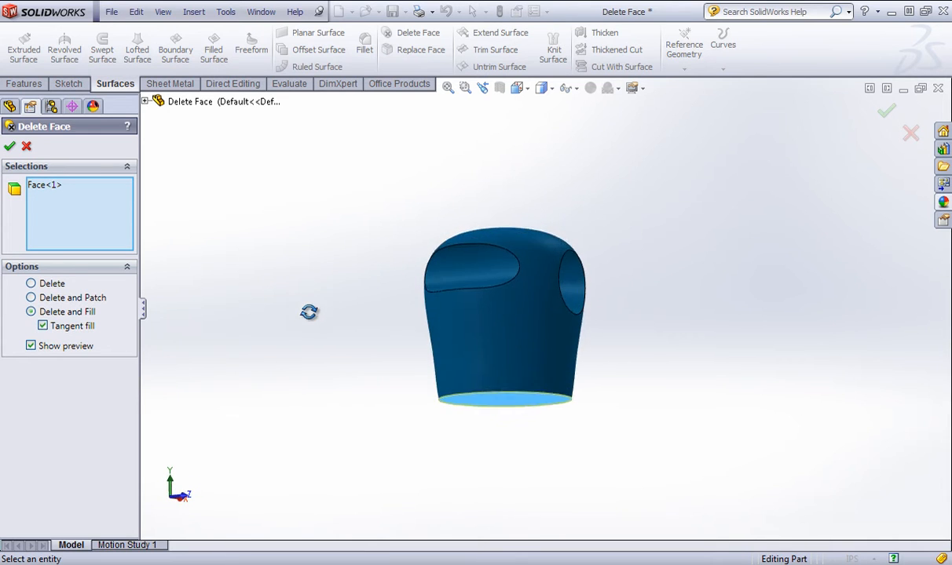
middle_drag(551, 417, 549, 439)
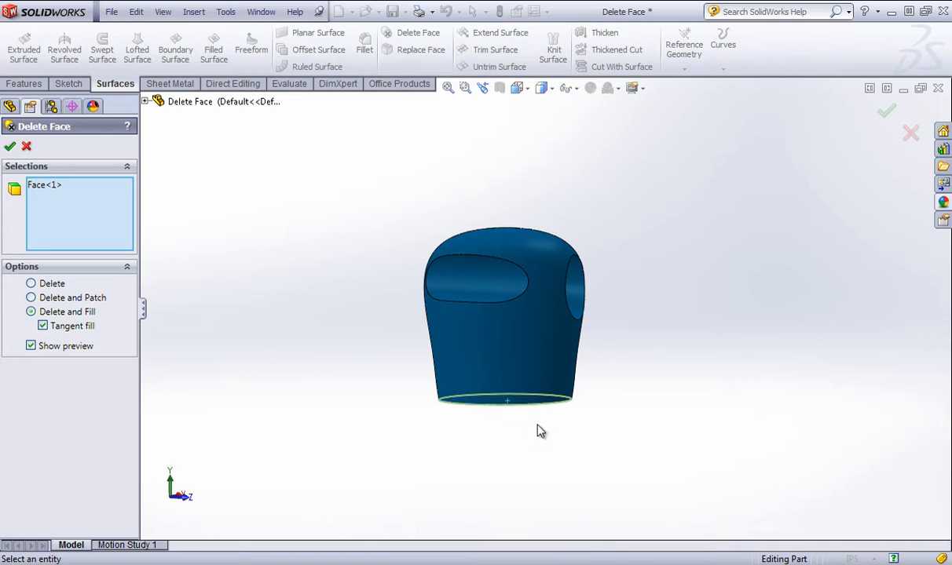
key(Return)
middle_drag(748, 448, 570, 433)
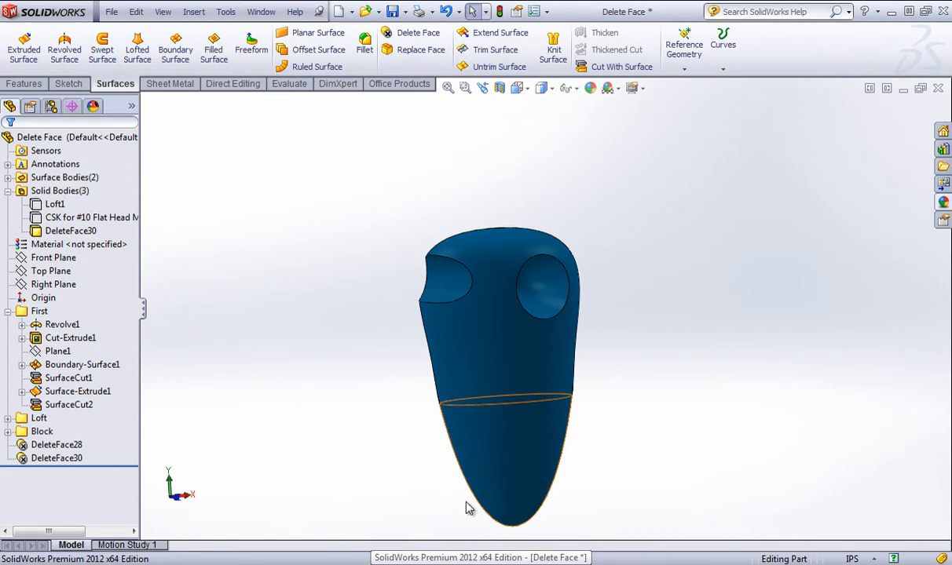
Delete the Delete Face feature that added the tangent fill to the body's bottom
right_click(62, 461)
click(79, 434)
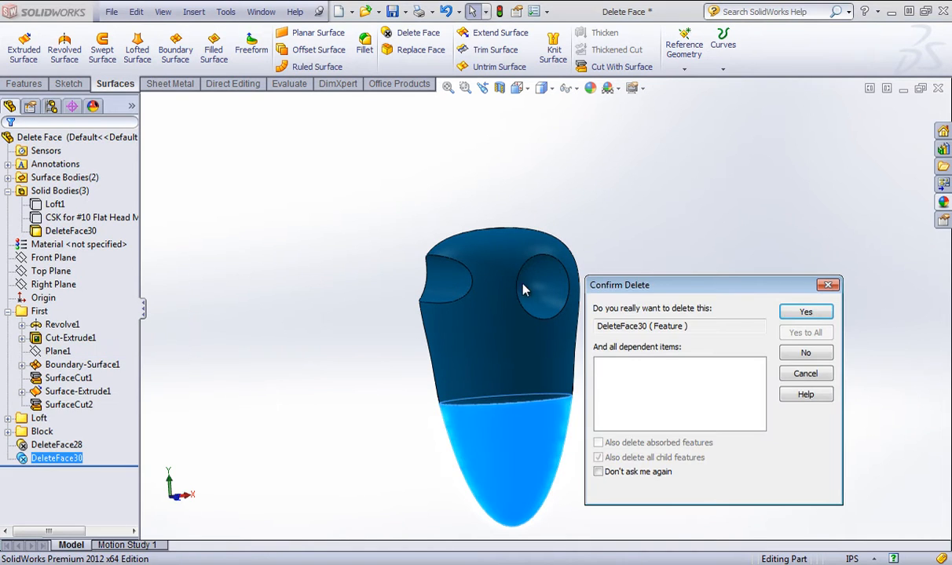
click(807, 313)
Remove the body's flat bottom face using Delete Face with the plain Delete option
click(409, 32)
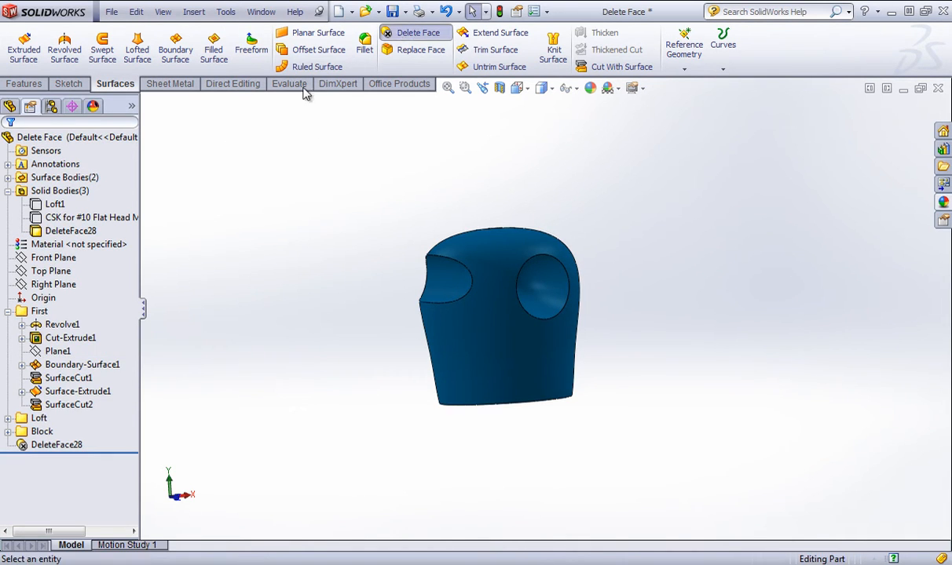
click(31, 284)
middle_drag(503, 440, 518, 377)
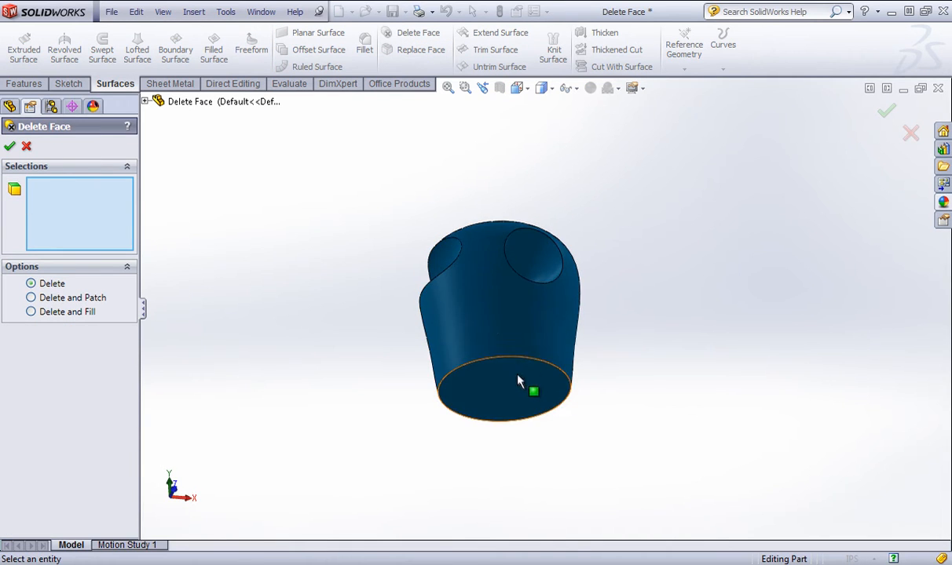
click(518, 377)
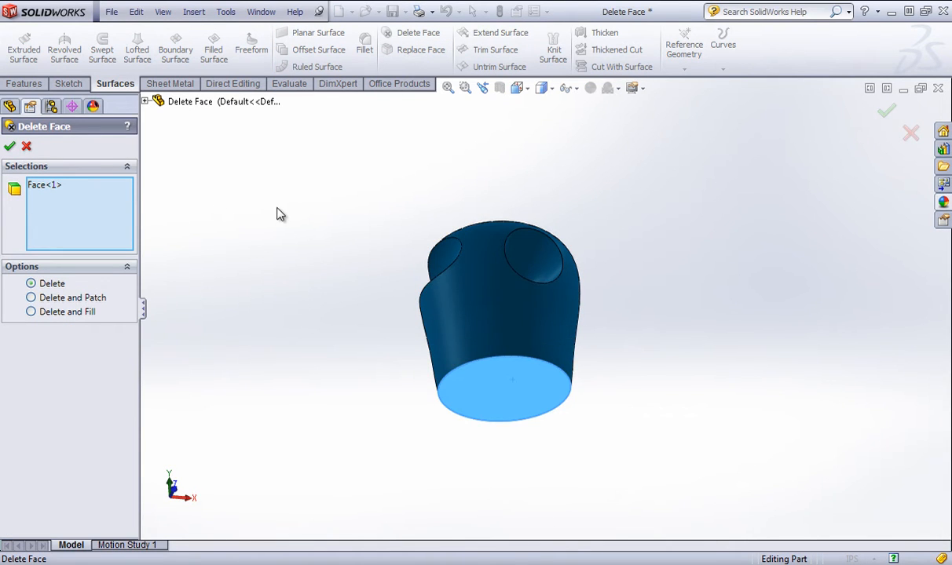
click(11, 148)
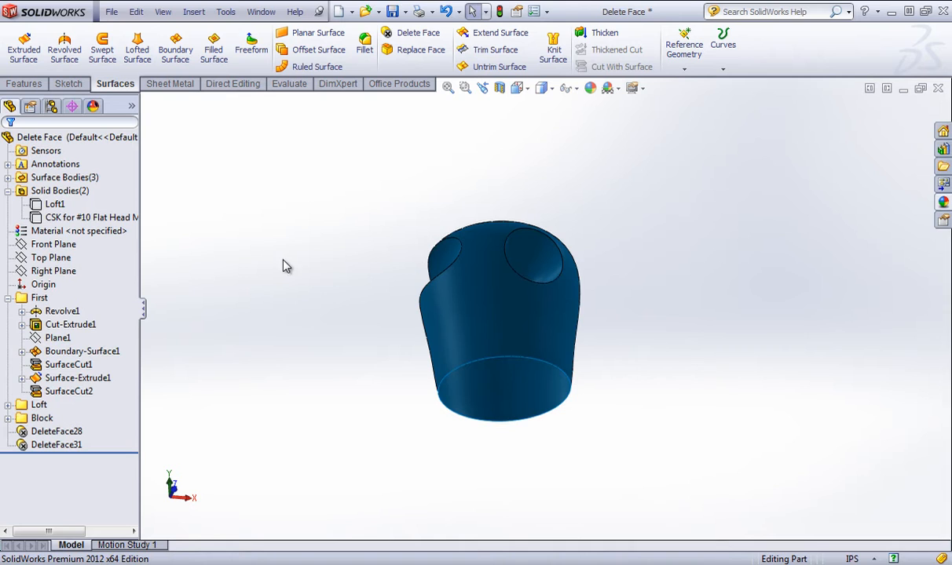
Close the body's open bottom edge with a Filled Surface using Tangent edge control and inspect the resulting surface
click(212, 52)
click(535, 360)
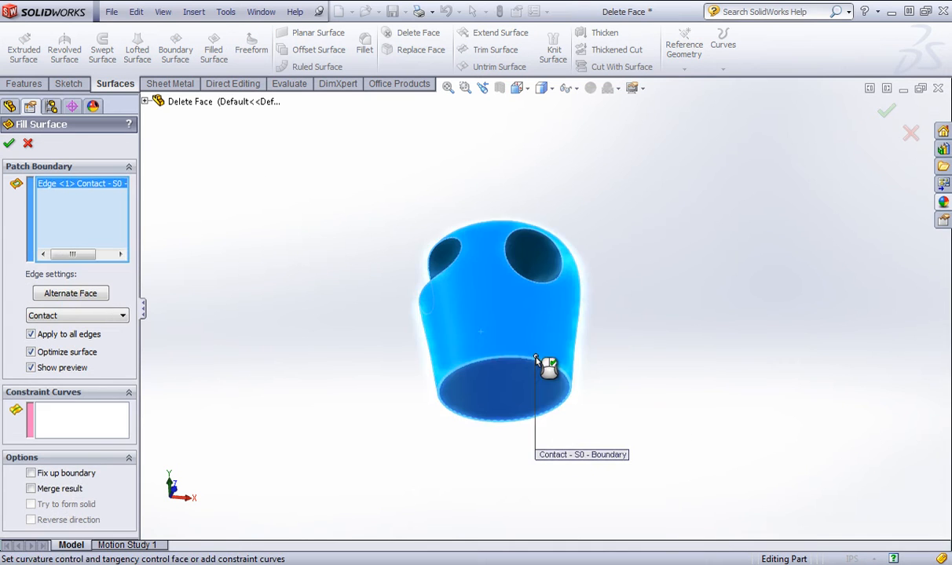
click(87, 316)
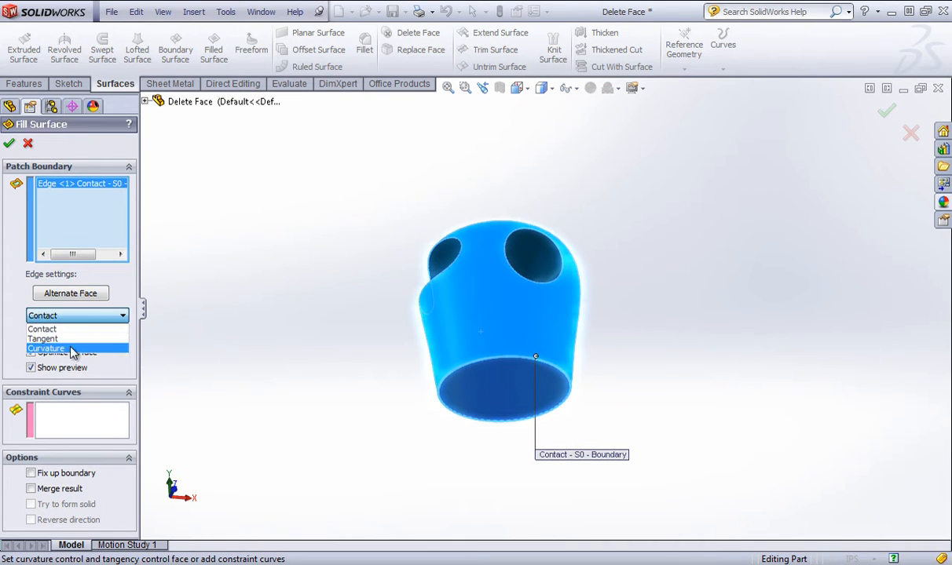
click(58, 341)
click(595, 296)
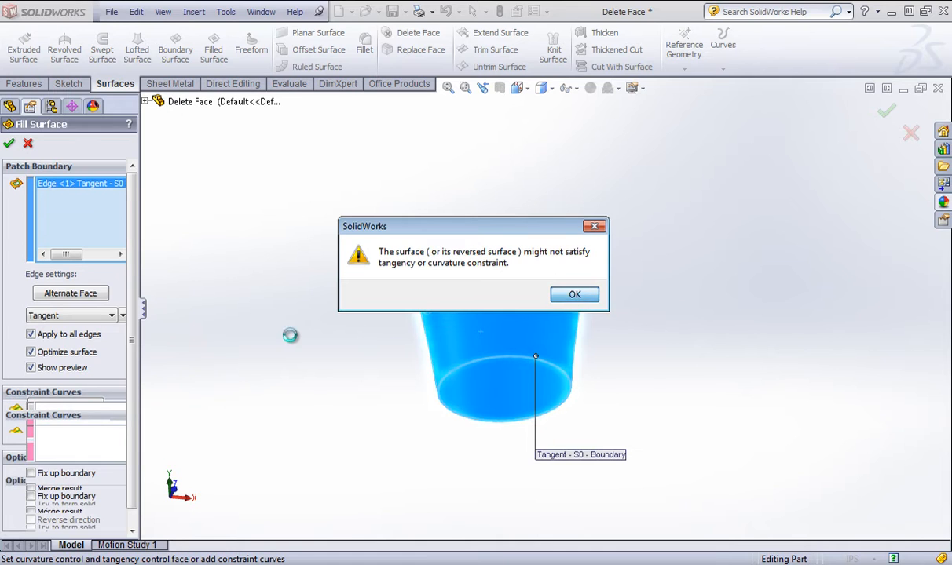
click(10, 144)
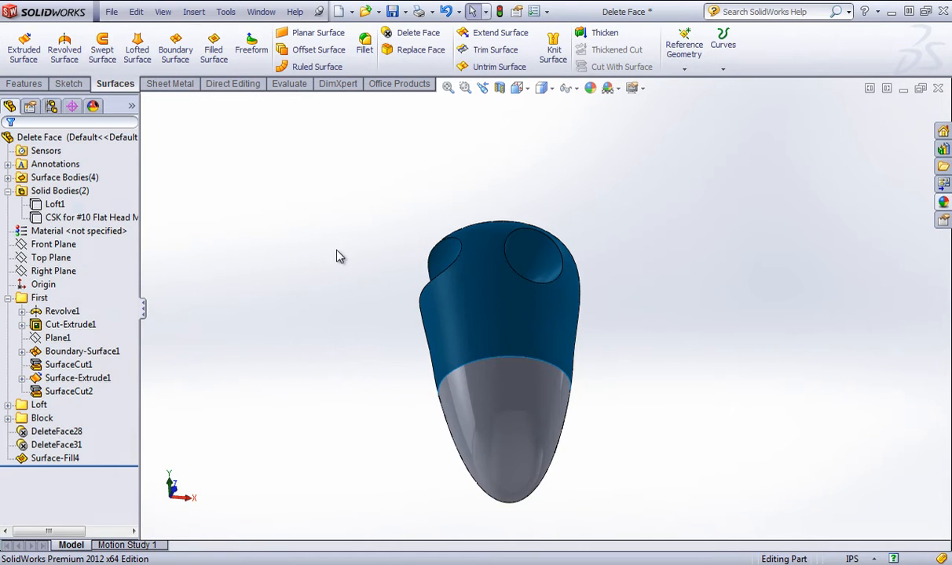
middle_drag(318, 193, 374, 300)
Delete the filled surface feature and the Delete Face feature that opened the body's bottom
right_click(48, 458)
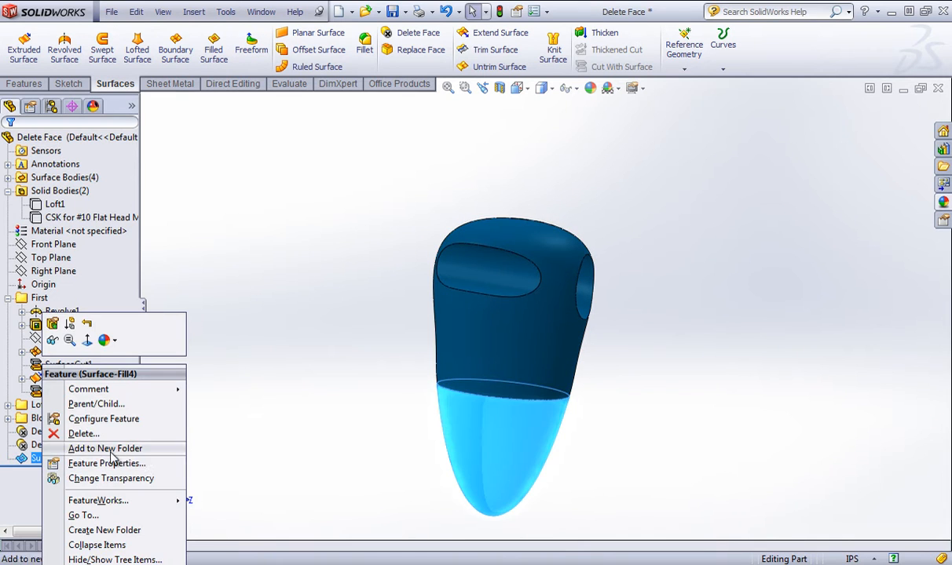
click(83, 433)
click(806, 312)
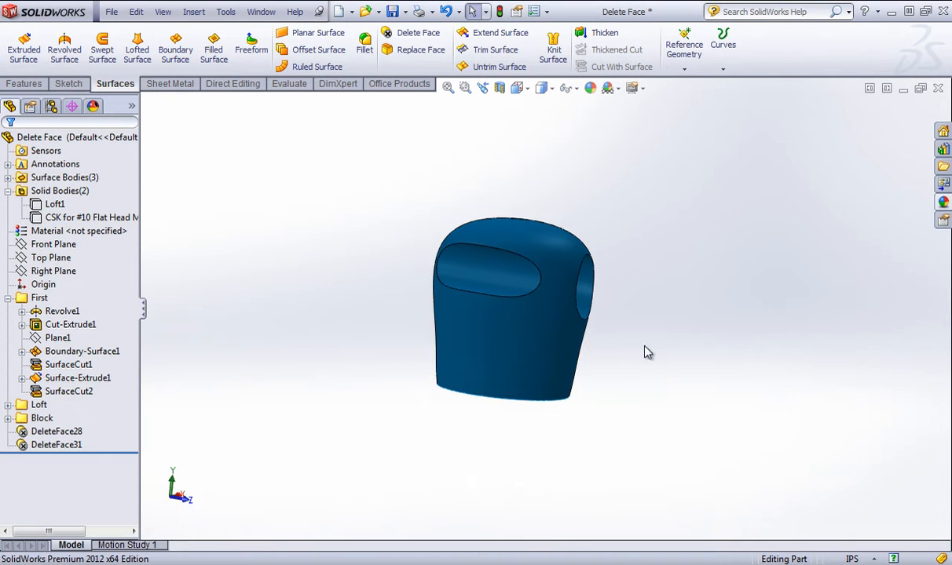
middle_drag(645, 353, 319, 310)
right_click(60, 444)
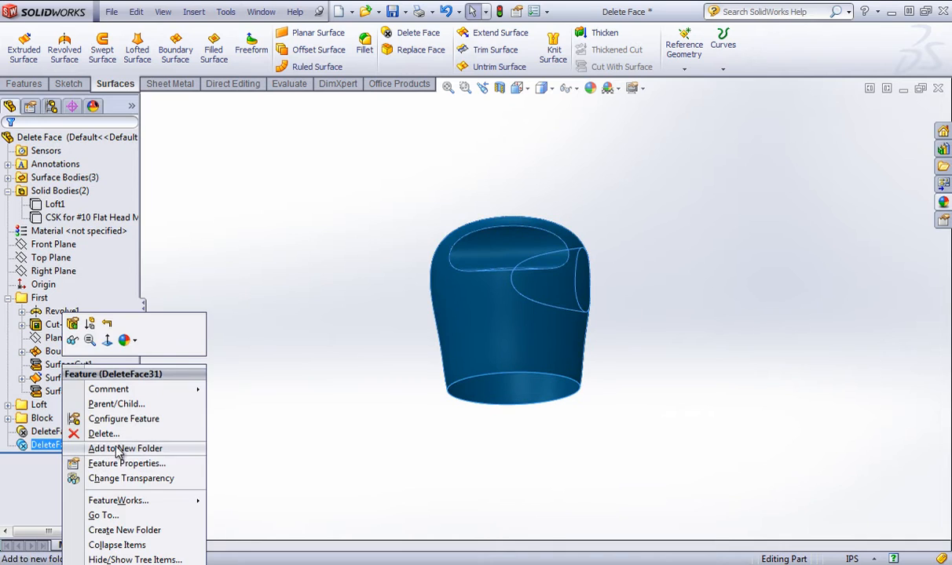
click(100, 433)
click(802, 310)
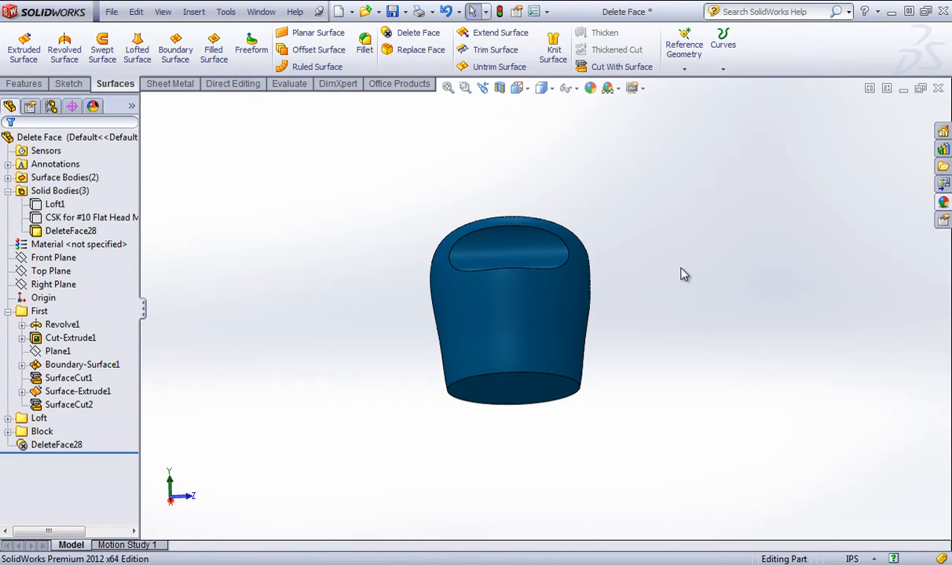
Hide the revolved solid body and show the block body with the countersunk holes instead
middle_drag(694, 272, 463, 256)
scroll(510, 299, down, 2)
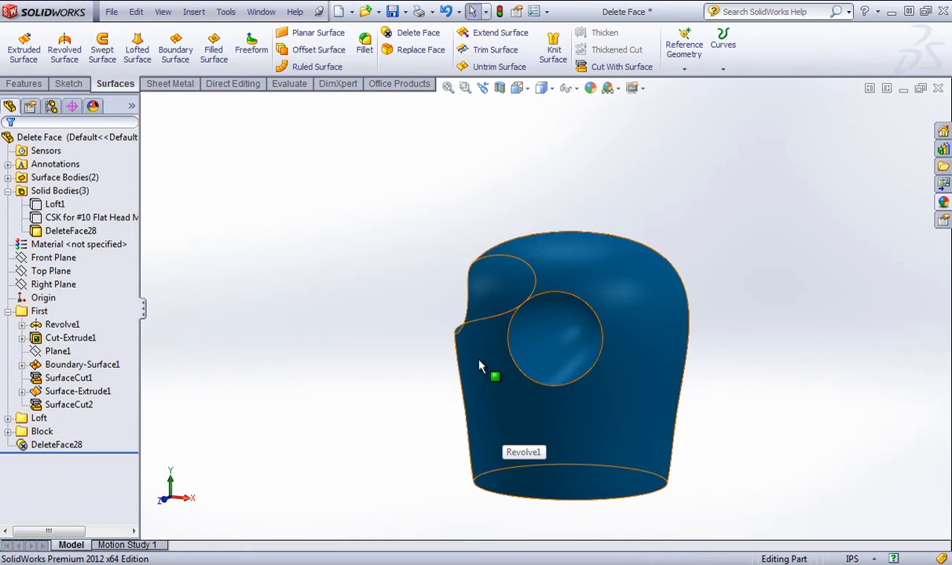
click(8, 312)
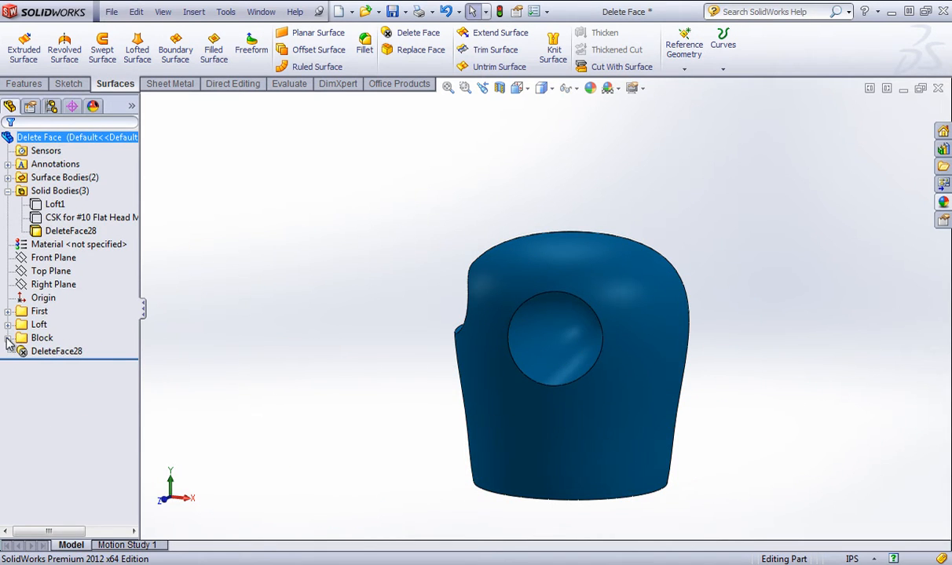
click(8, 338)
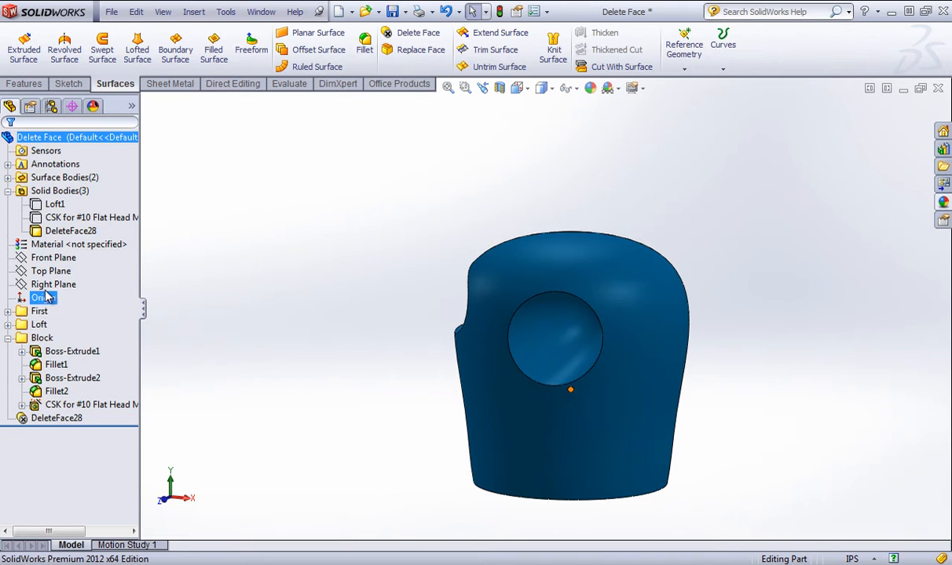
right_click(69, 230)
click(51, 202)
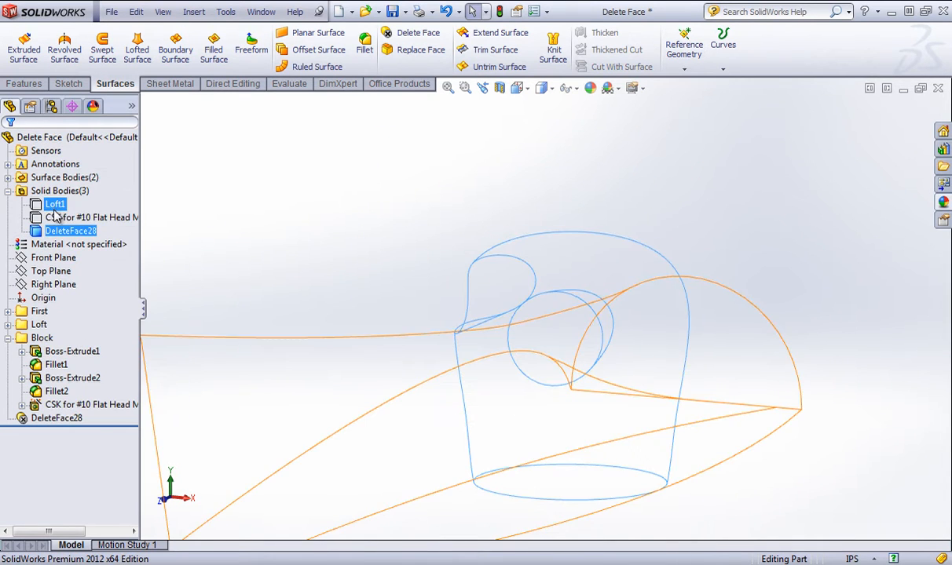
right_click(47, 351)
click(60, 328)
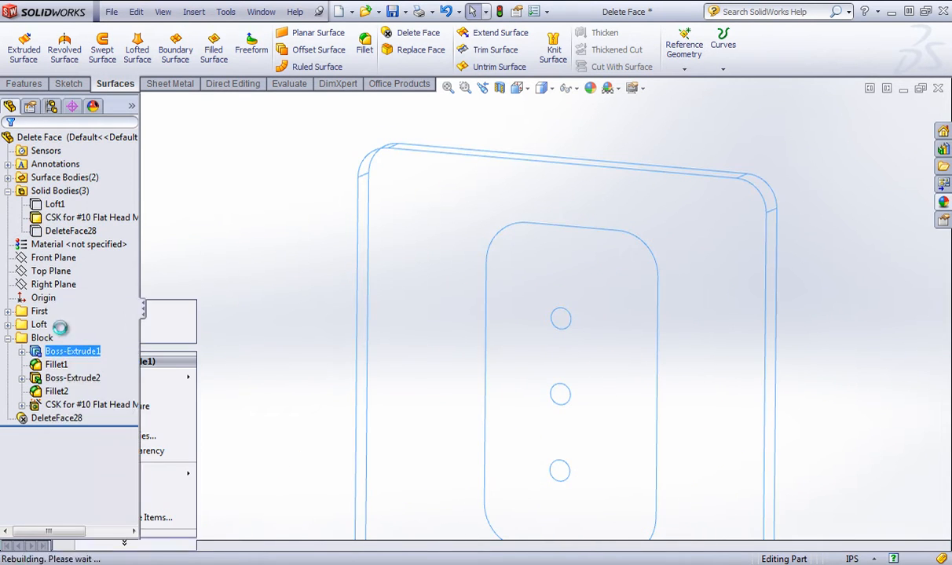
Examine the block's base plate, filleted raised boss and countersunk holes from several angles
mouse_move(276, 298)
middle_down()
mouse_move(229, 291)
mouse_move(139, 330)
mouse_move(178, 346)
mouse_move(167, 314)
middle_up()
scroll(593, 525, up, 2)
scroll(761, 317, down, 3)
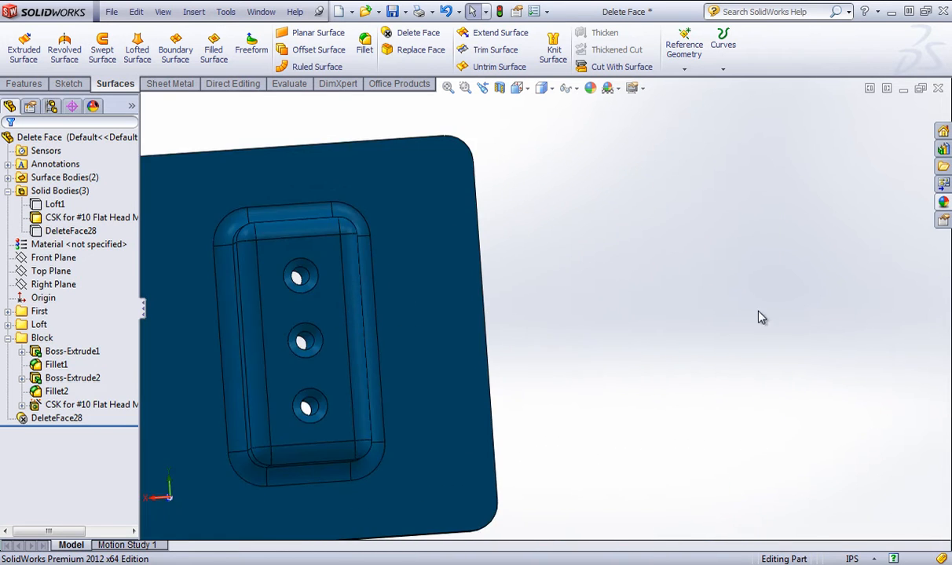
scroll(761, 317, up, 2)
middle_drag(358, 369, 380, 381)
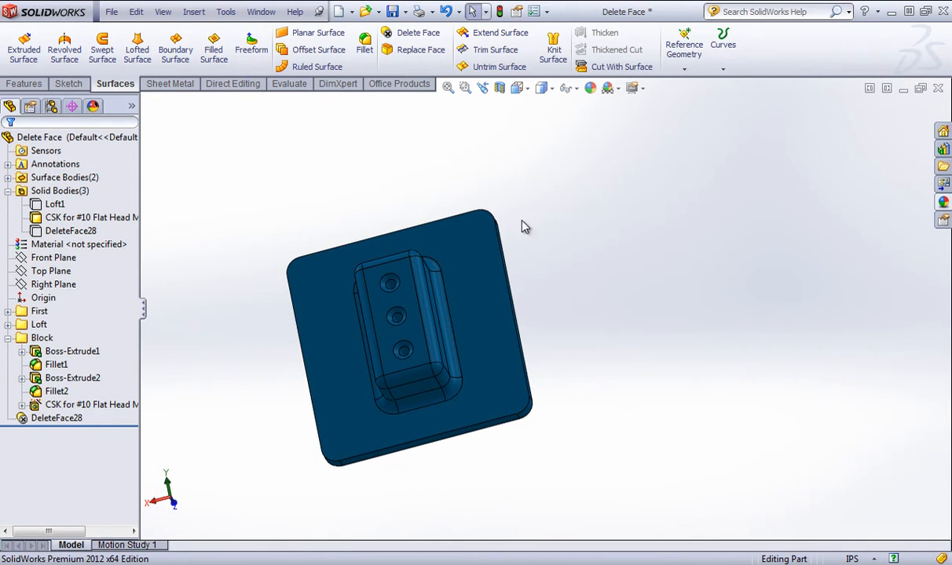
middle_drag(501, 226, 510, 272)
scroll(430, 83, down, 2)
scroll(418, 129, up, 2)
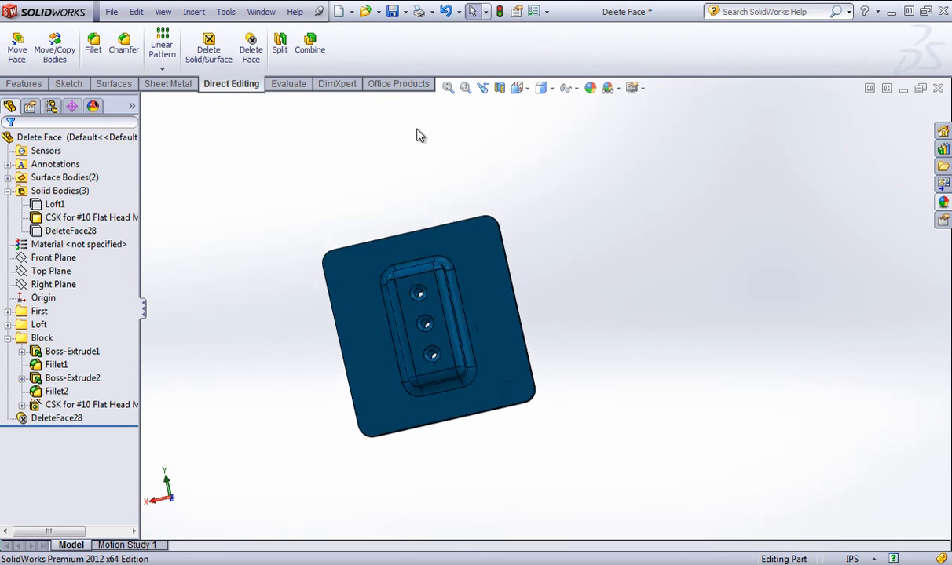
Apply Delete Face with Delete and Fill, Tangent fill off, to the small rounded face on the boss's side near one end
scroll(373, 68, up, 1)
scroll(369, 72, up, 2)
scroll(358, 74, up, 1)
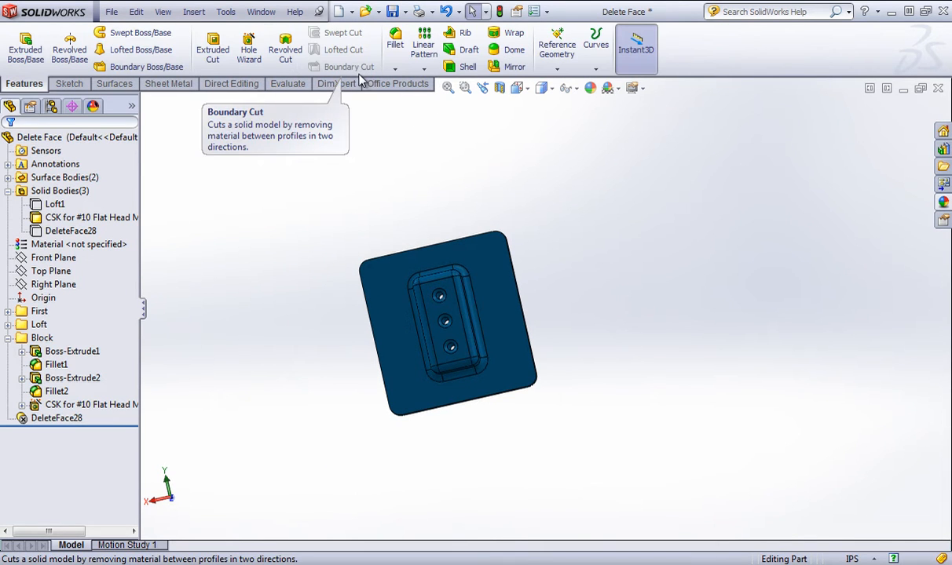
scroll(164, 86, down, 2)
click(409, 32)
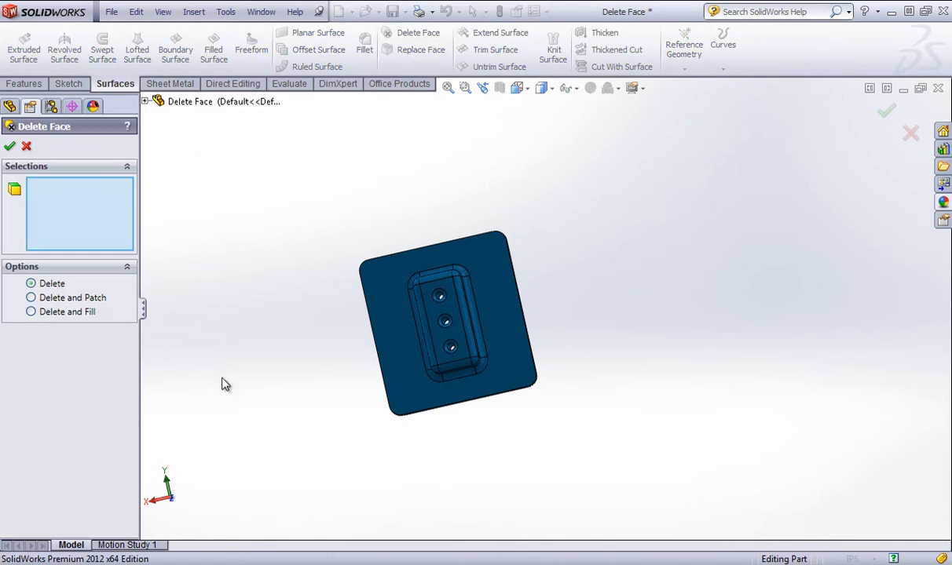
click(32, 312)
scroll(507, 370, down, 3)
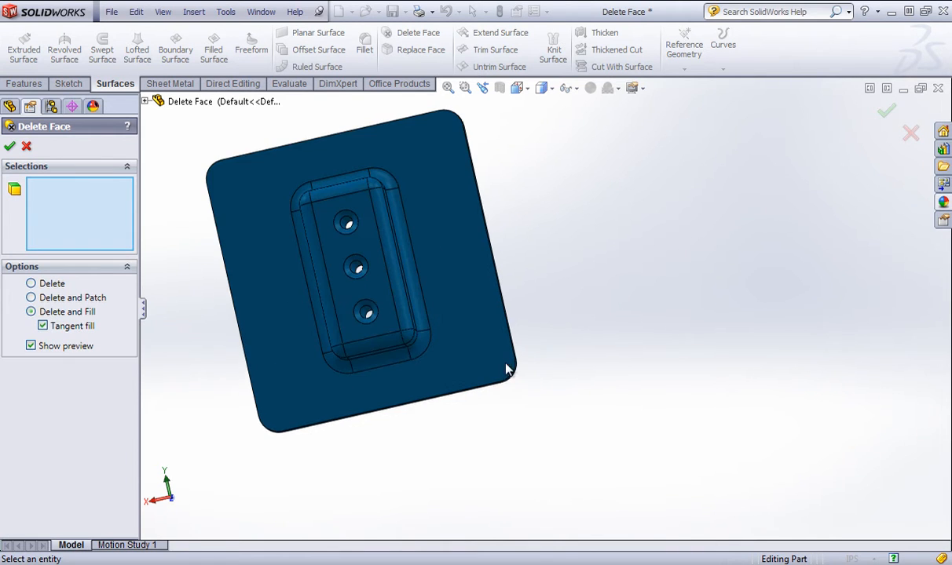
middle_drag(185, 231, 268, 268)
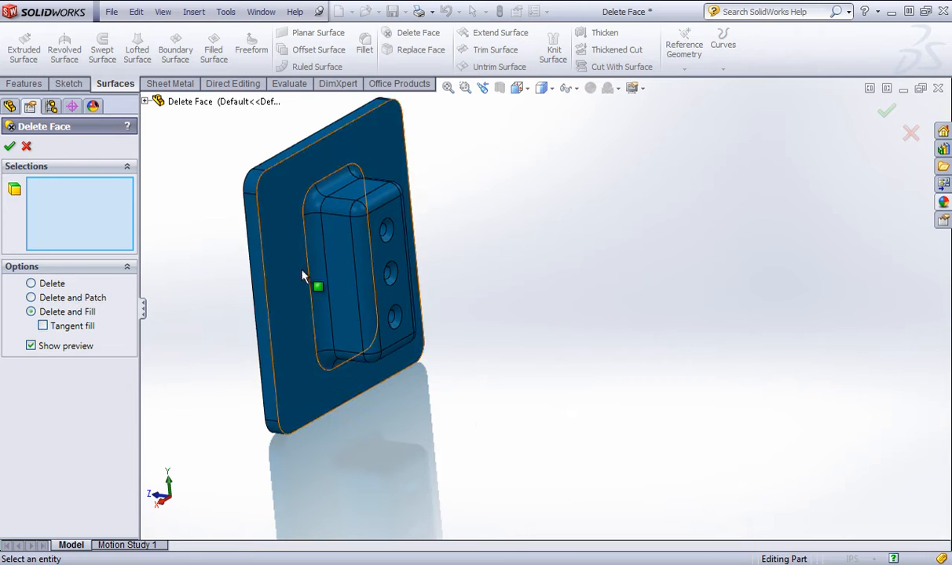
scroll(306, 270, down, 3)
click(357, 170)
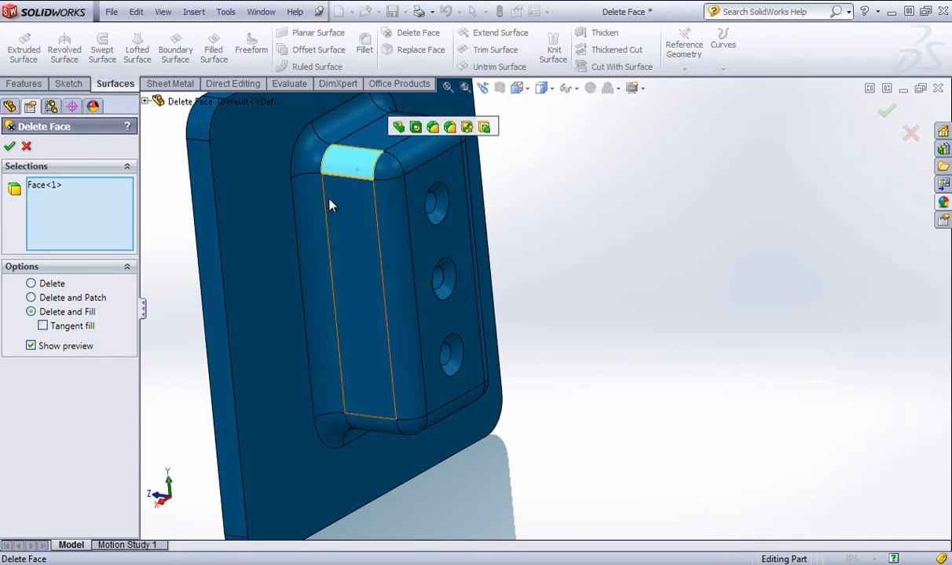
click(9, 148)
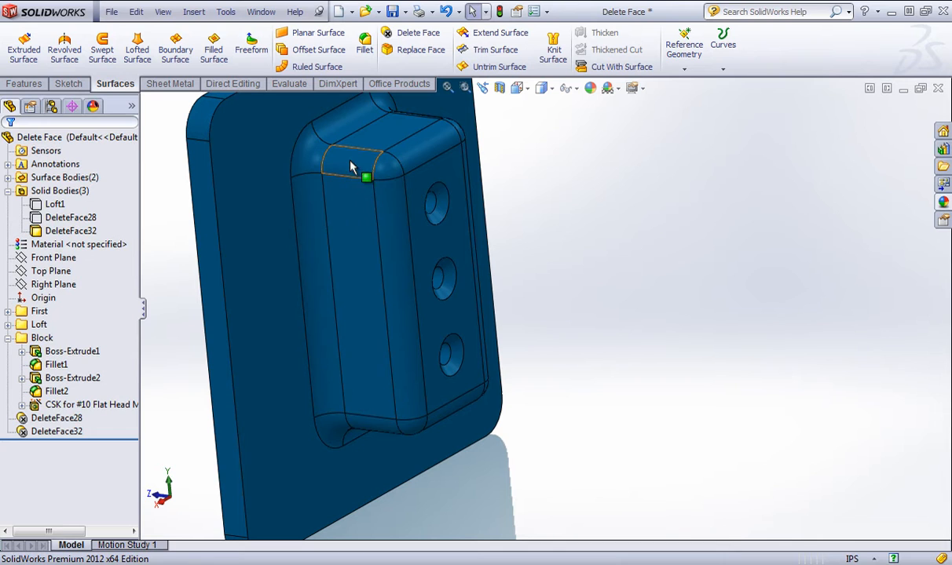
Edit the block's Delete Face feature to use Delete and Patch and clear its selected face
right_click(58, 431)
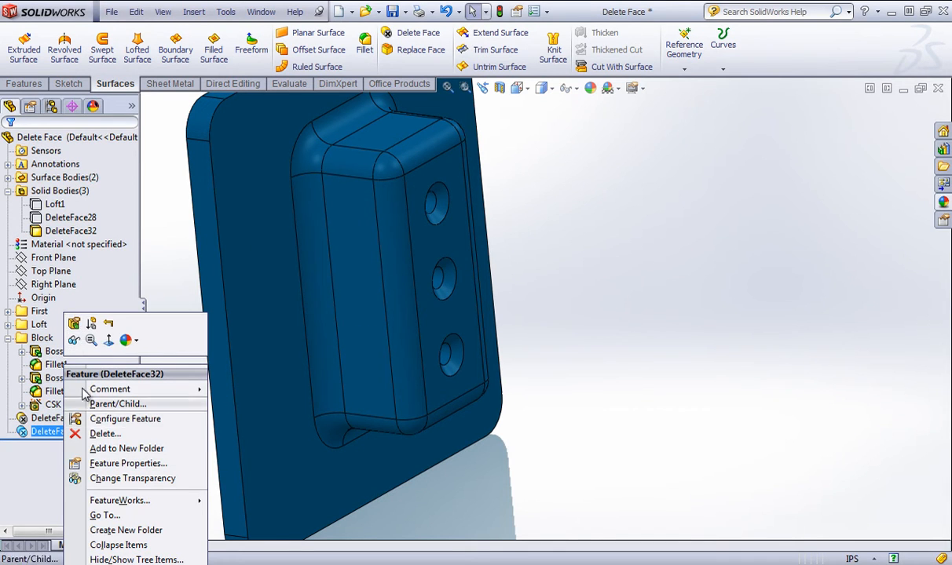
click(74, 323)
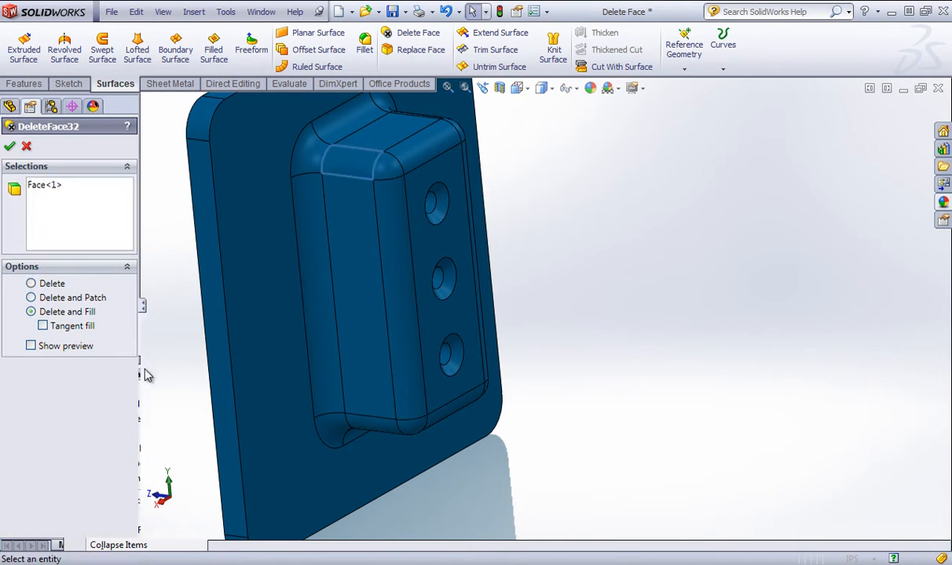
click(31, 297)
key(Delete)
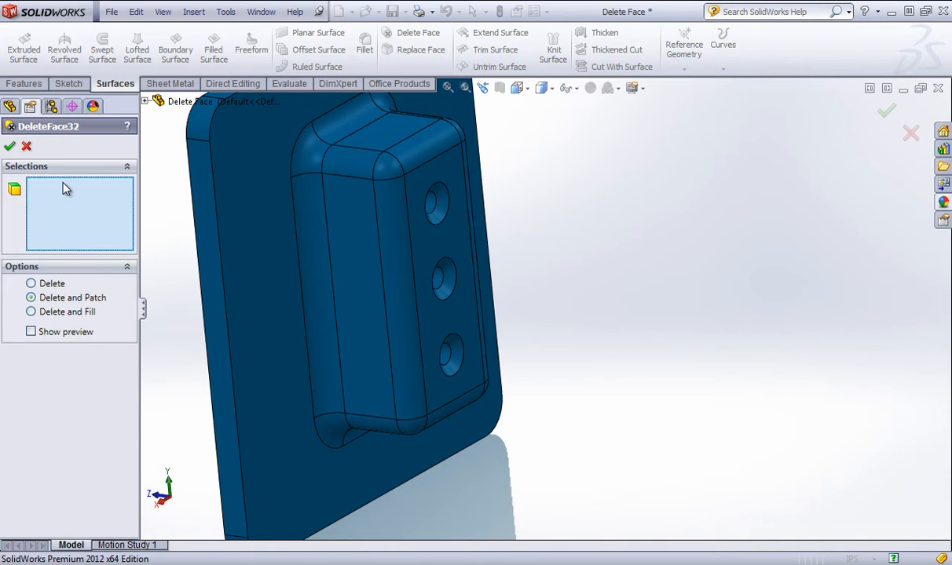
Select both corner fillet faces and the fillet between them at one short end of the boss's top rim
middle_drag(477, 437, 428, 446)
scroll(428, 446, up, 4)
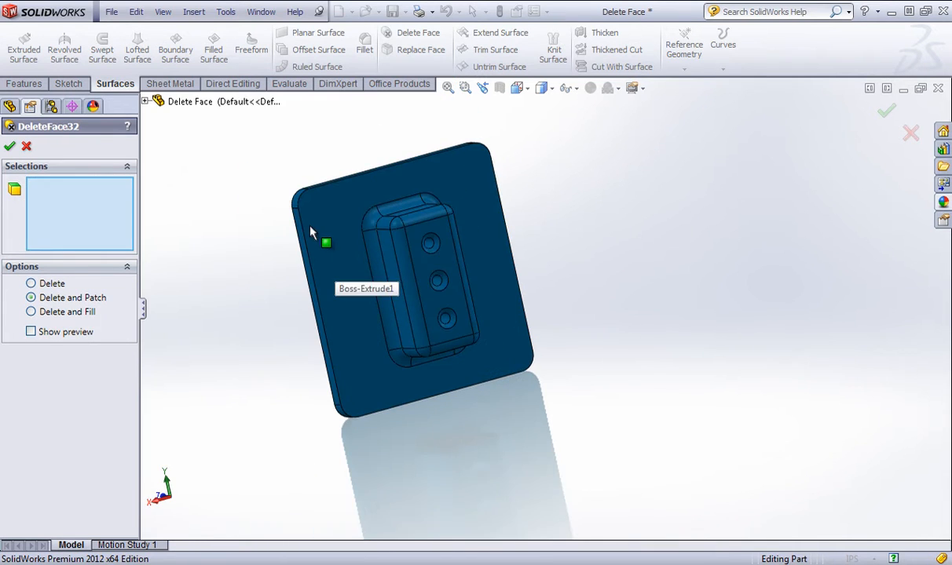
scroll(257, 238, down, 1)
scroll(428, 216, down, 3)
click(422, 234)
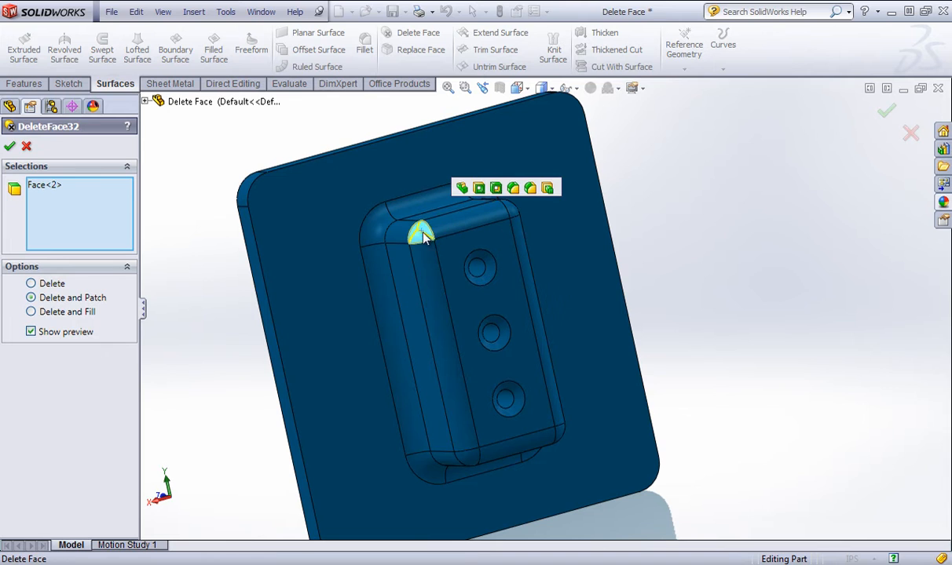
middle_drag(460, 230, 488, 123)
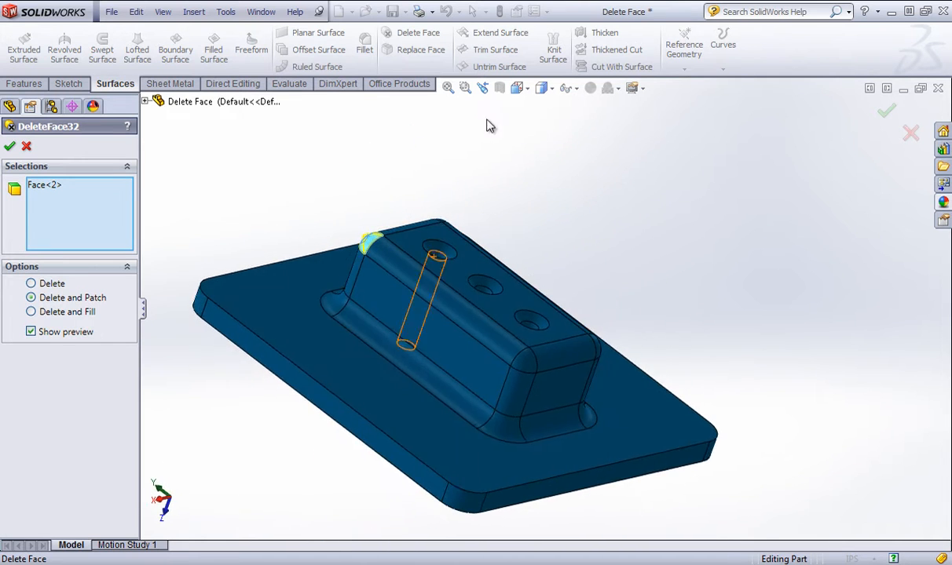
scroll(440, 303, down, 3)
middle_drag(438, 304, 458, 328)
click(343, 259)
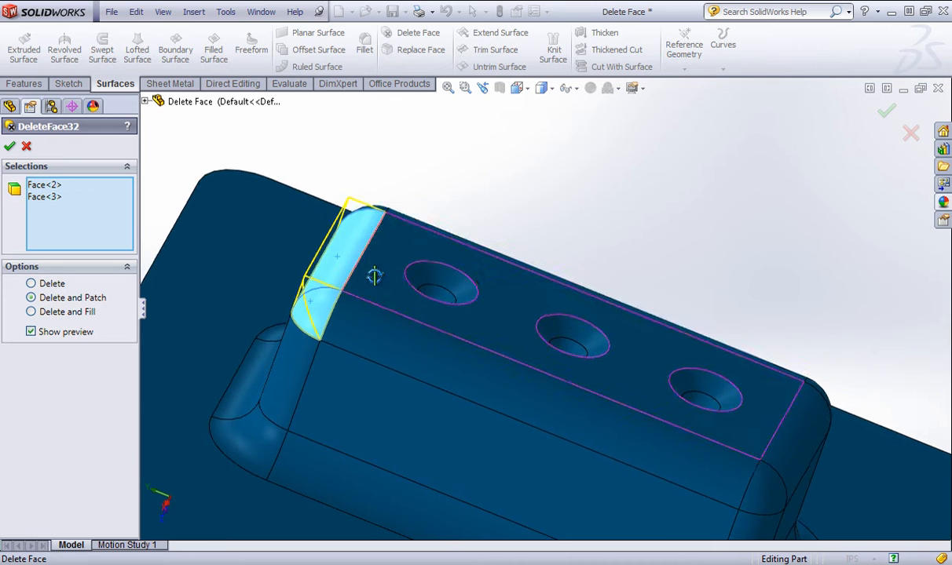
middle_drag(374, 276, 393, 227)
scroll(393, 227, up, 1)
click(474, 235)
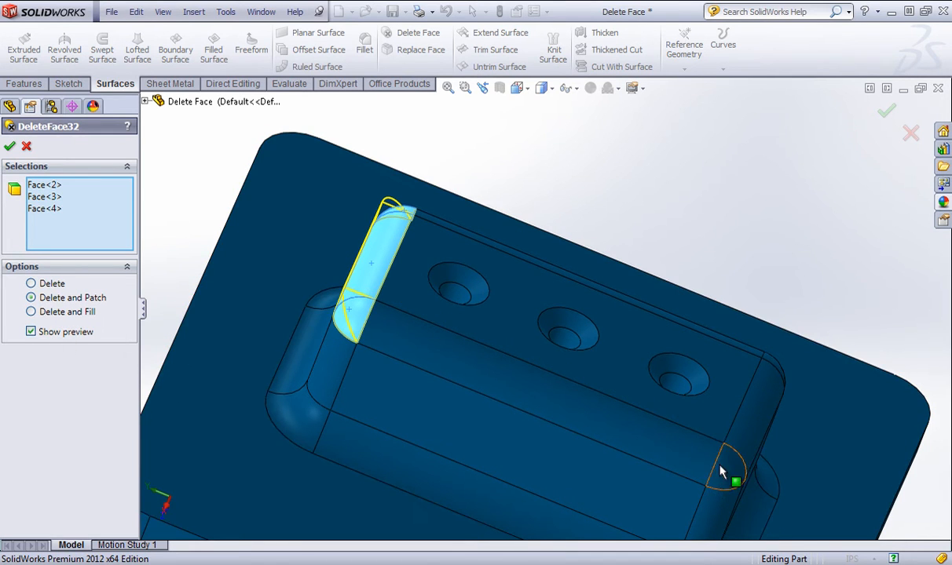
Add the opposite short end's fillet faces and both long edge fillets so the boss's whole top rim is selected
click(742, 412)
click(773, 366)
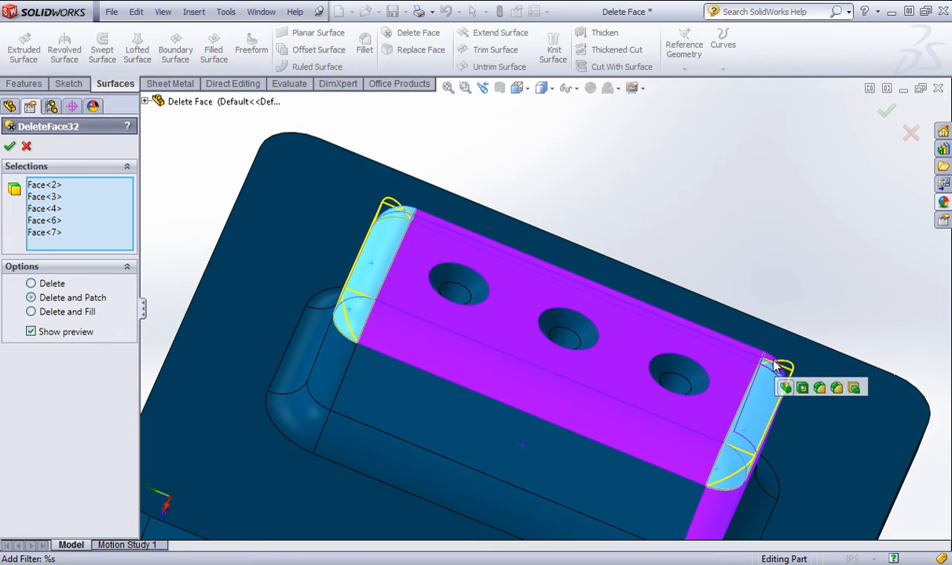
click(432, 353)
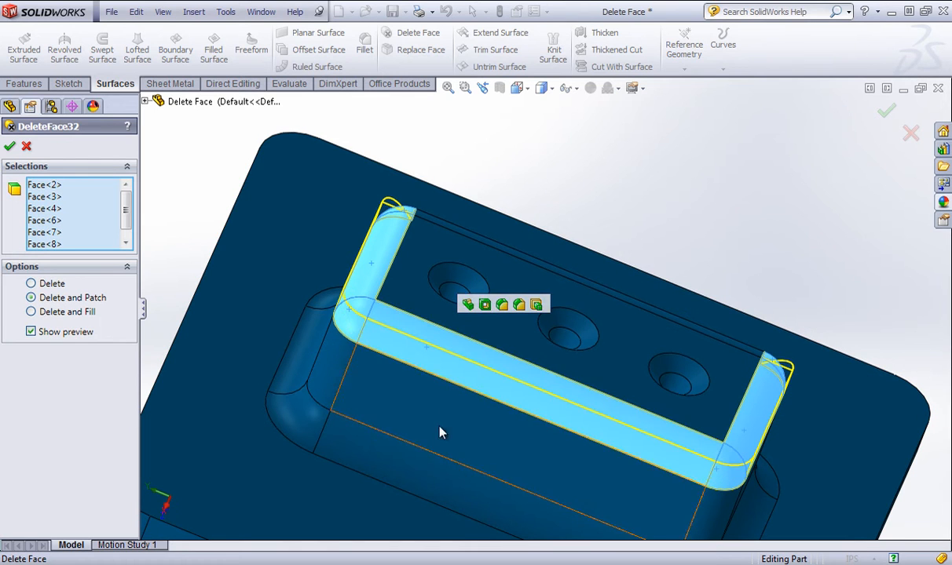
click(499, 249)
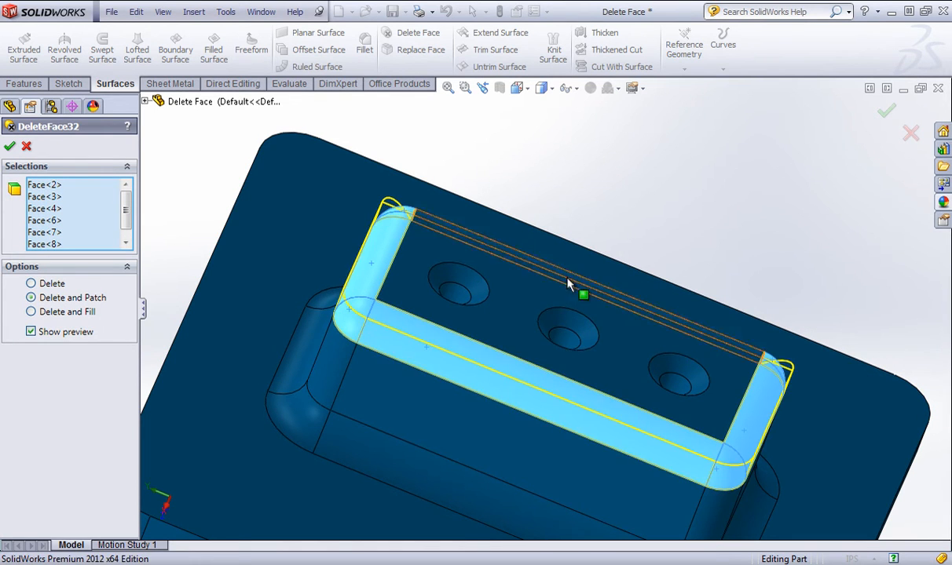
middle_drag(570, 280, 602, 395)
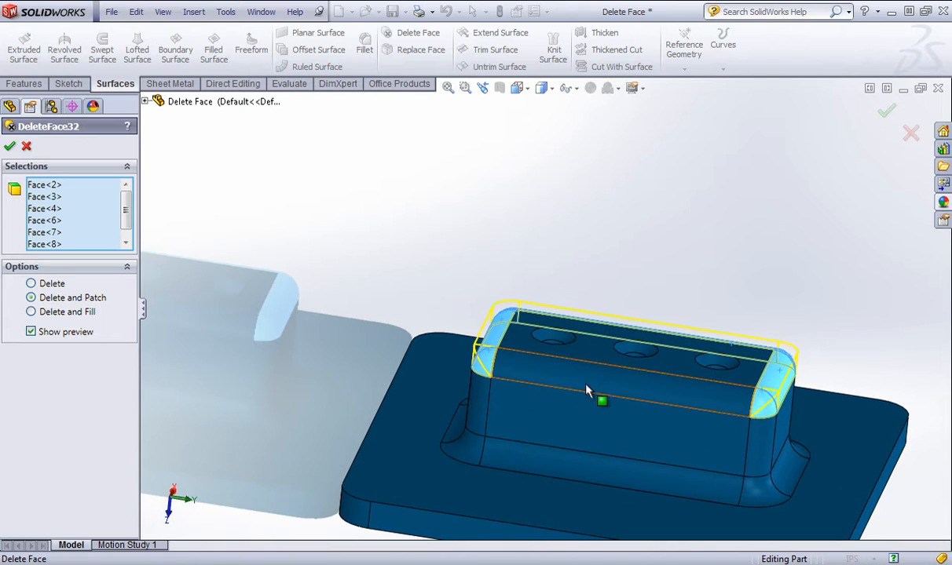
middle_drag(557, 340, 580, 399)
click(580, 399)
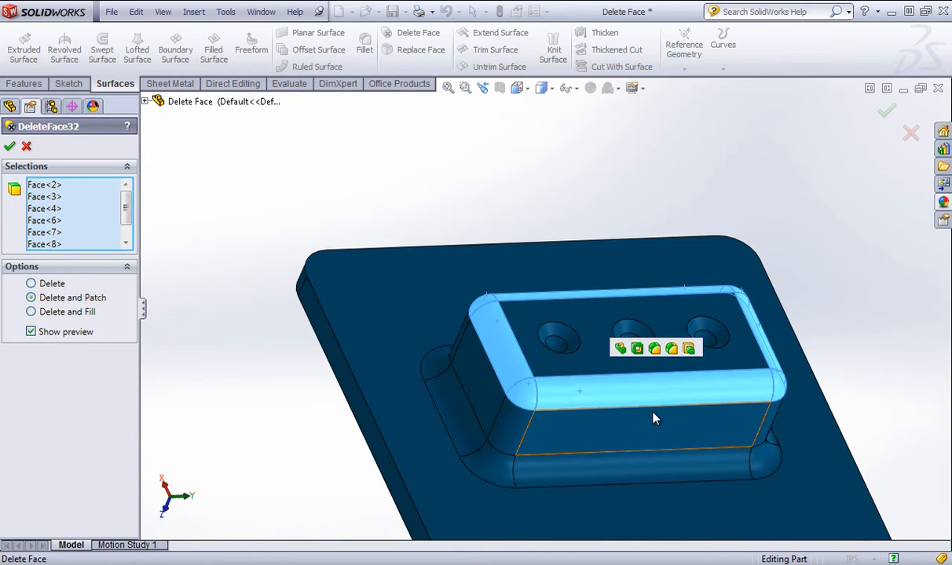
Deselect one long-edge fillet from the boss's top rim selection and apply Delete and Patch to the other rim fillets
click(10, 148)
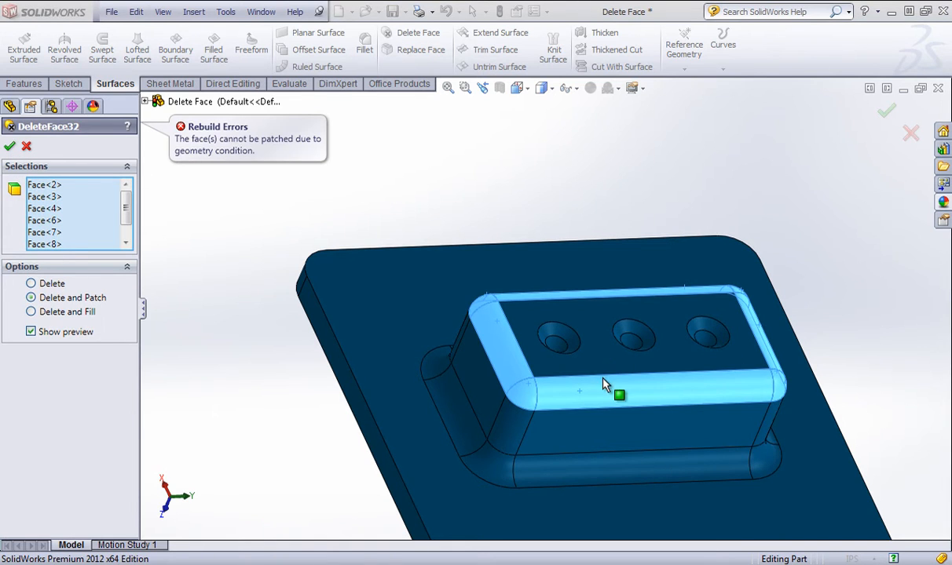
click(605, 384)
click(10, 146)
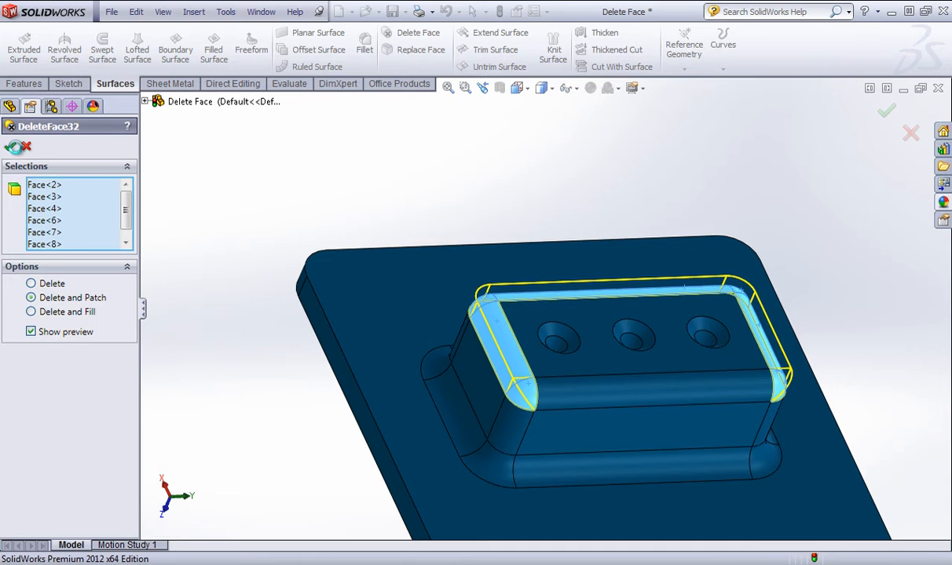
Start another Delete Face with Delete and Patch, selecting the remaining long rim fillet and the two vertical corner fillets adjoining it
middle_drag(522, 359, 326, 102)
click(417, 33)
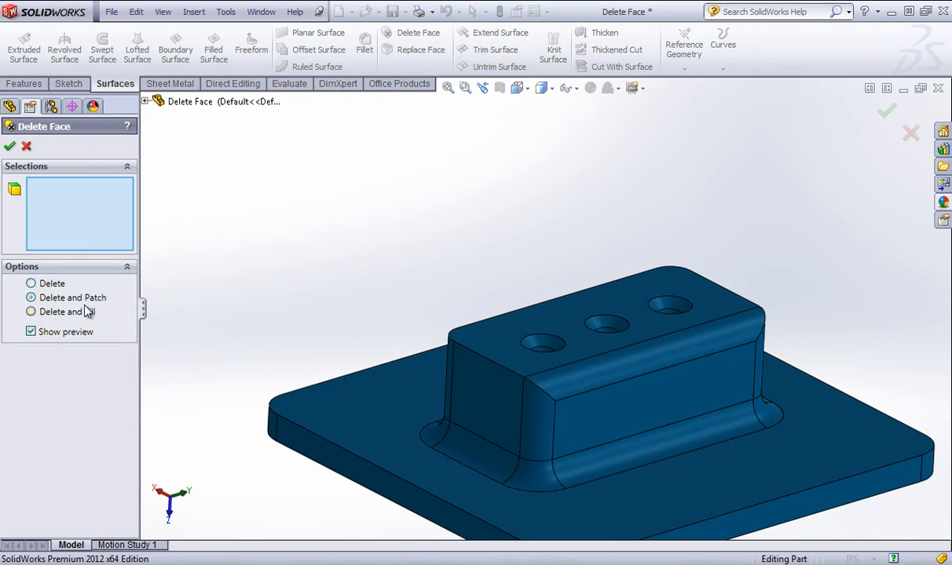
click(672, 359)
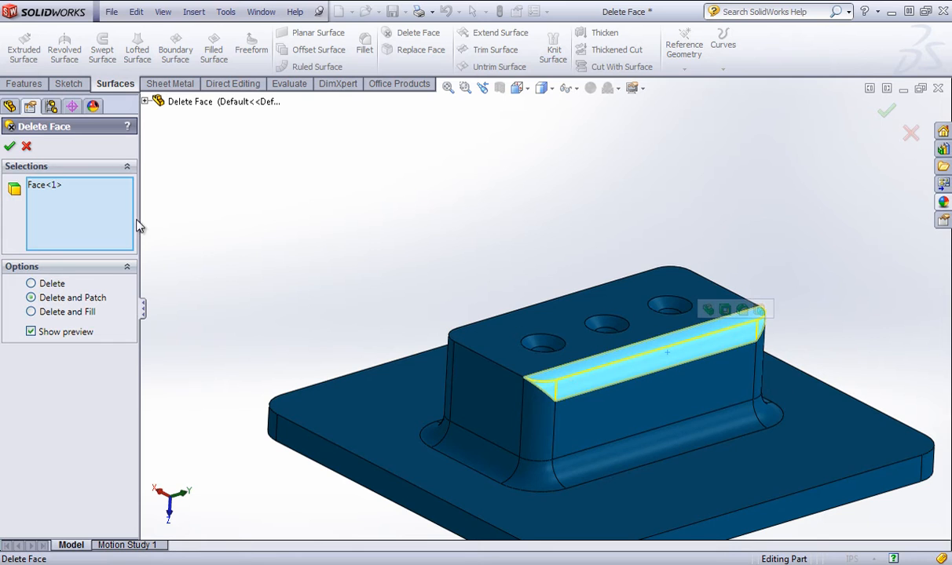
click(552, 421)
middle_drag(748, 429, 727, 395)
click(675, 366)
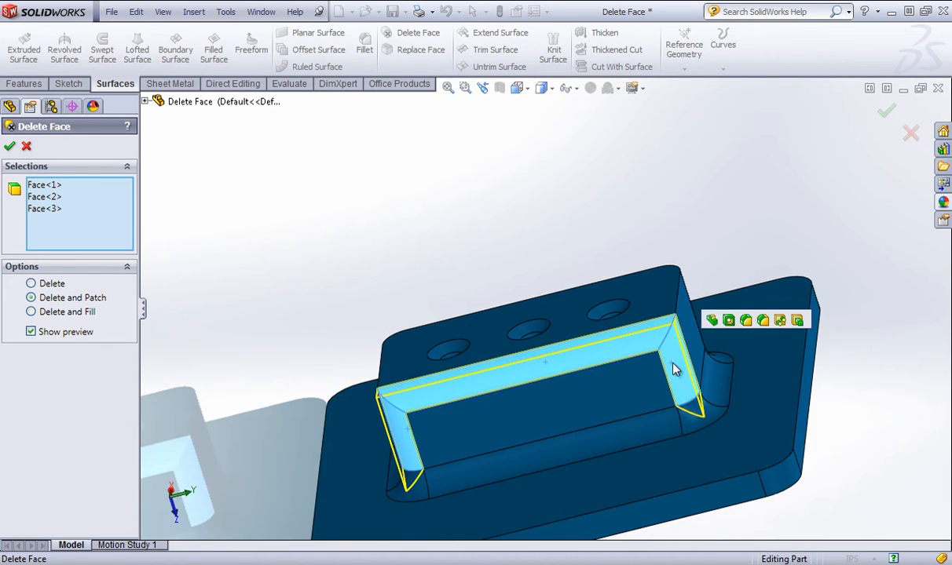
Add the base corner fillets below the selected vertical corners and the base fillet along one short end
click(691, 418)
click(440, 464)
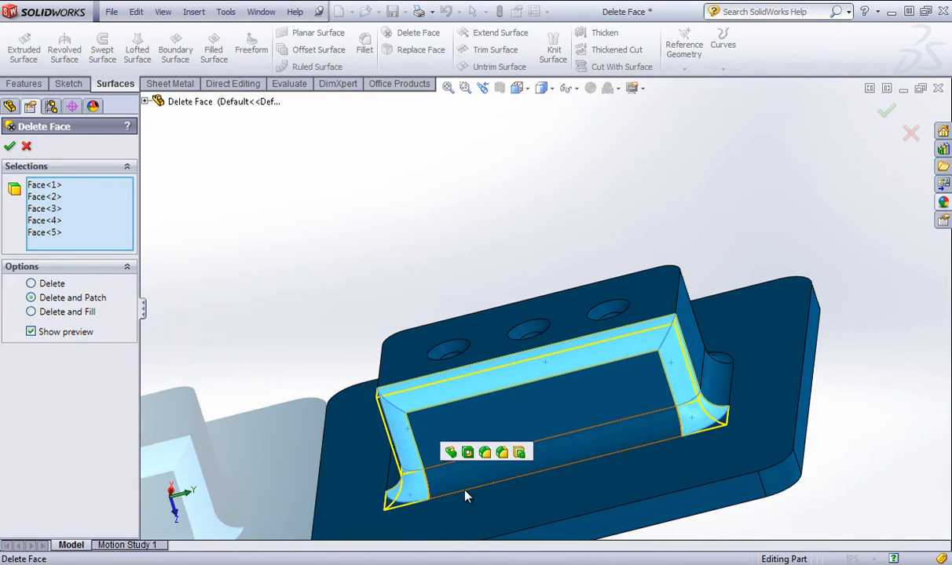
middle_drag(399, 475, 484, 439)
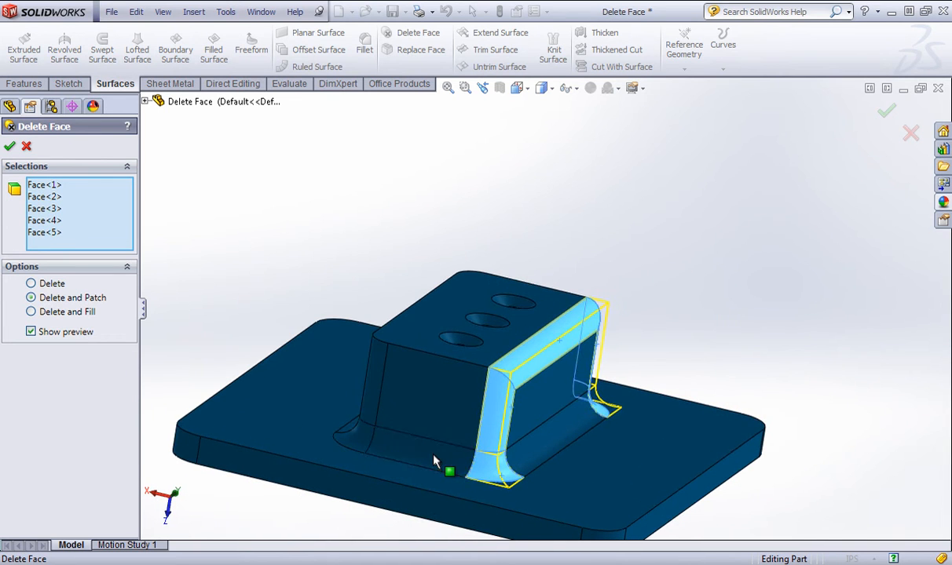
click(425, 457)
middle_drag(391, 450, 451, 488)
click(515, 476)
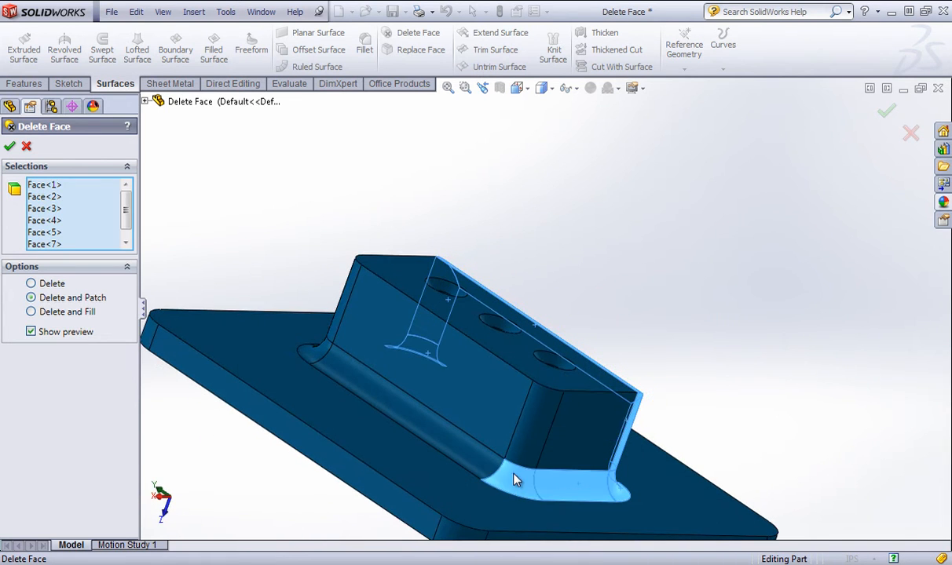
Try adding the vertical corner fillets on the boss's opposite long side to the selection
click(532, 443)
click(345, 303)
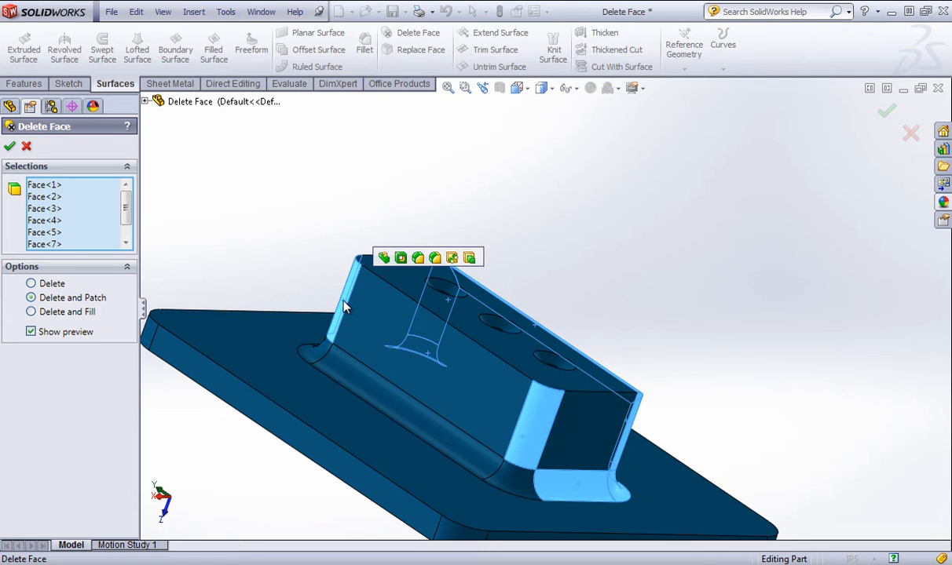
click(346, 304)
middle_drag(348, 305, 388, 398)
click(446, 389)
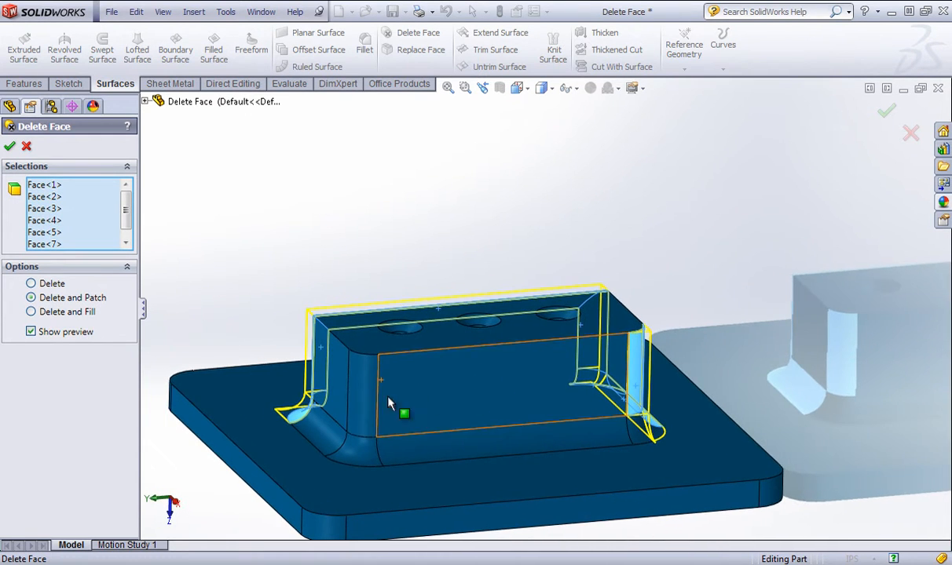
click(358, 383)
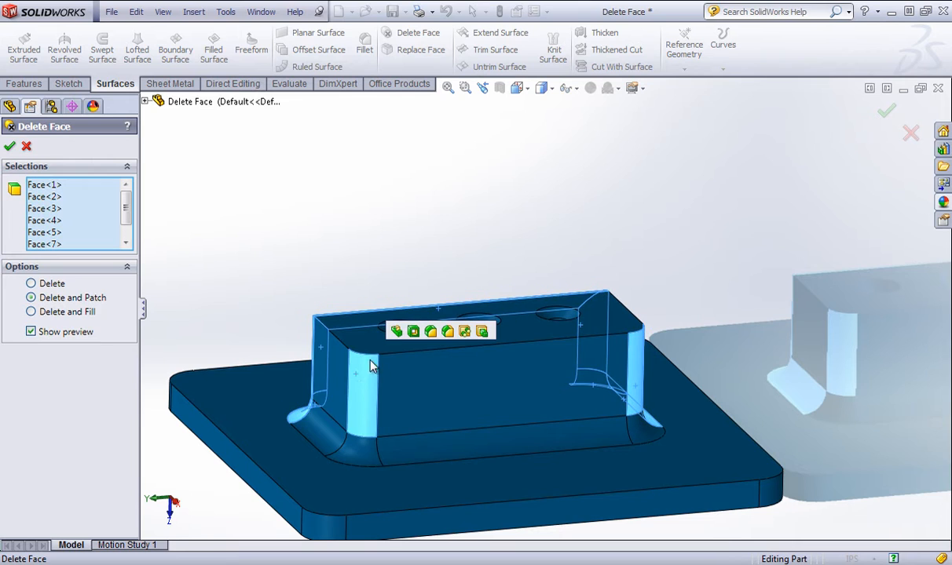
click(361, 461)
click(356, 458)
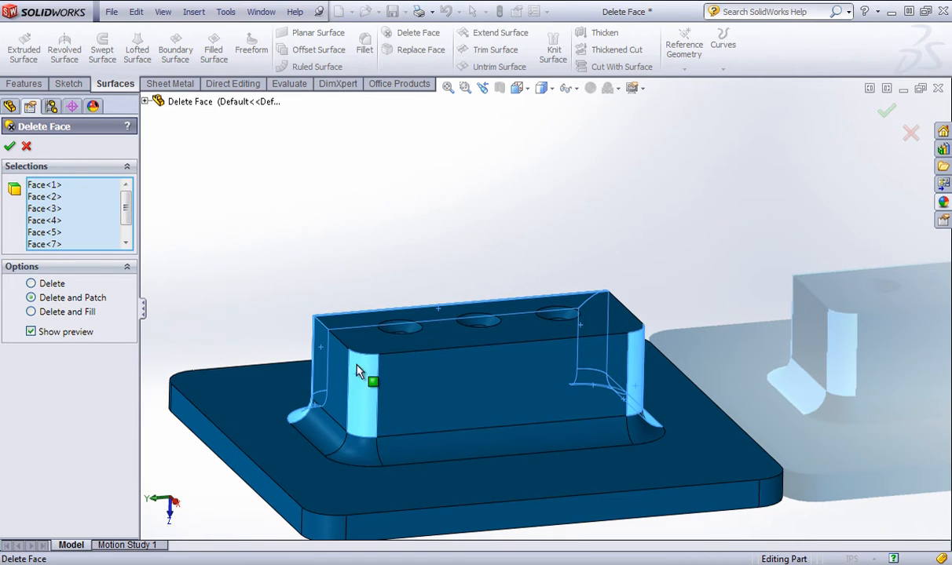
click(364, 374)
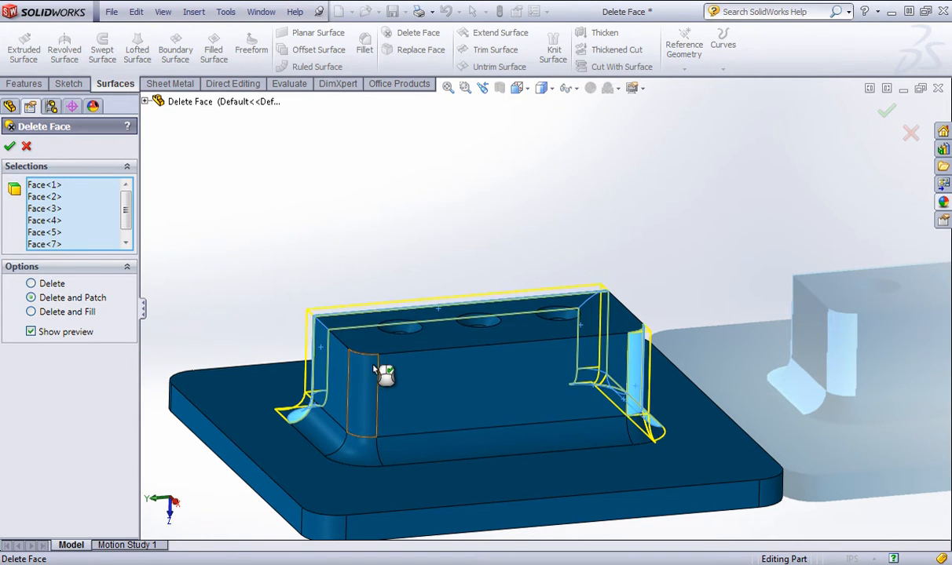
Try Delete and Patch on progressively fewer faces, deselecting the short-end base fillet and both base corner fillets
click(10, 147)
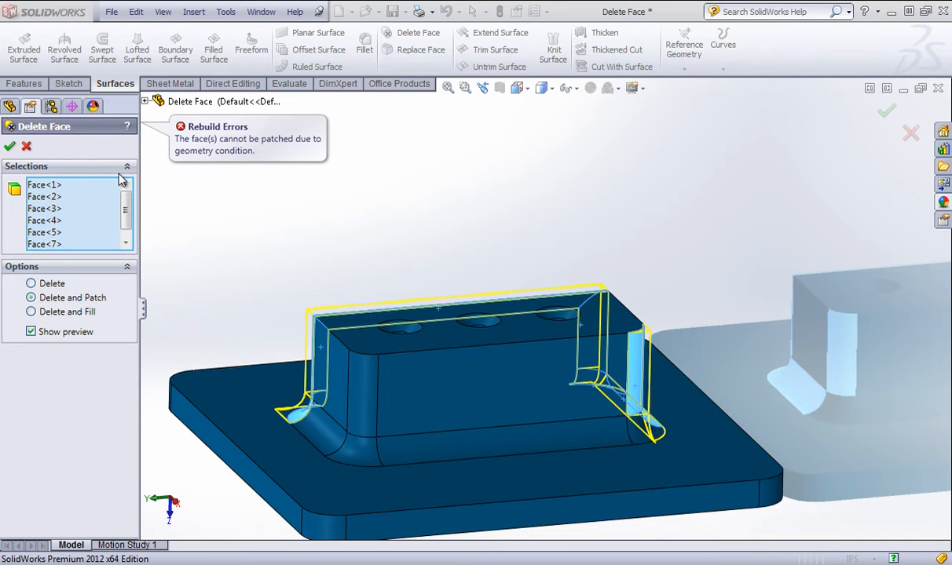
middle_drag(756, 319, 424, 414)
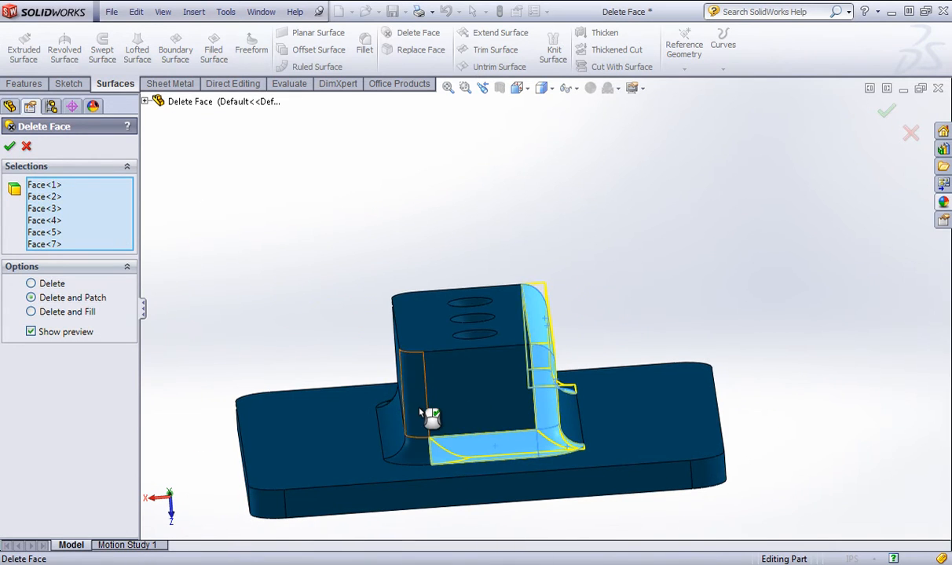
click(10, 148)
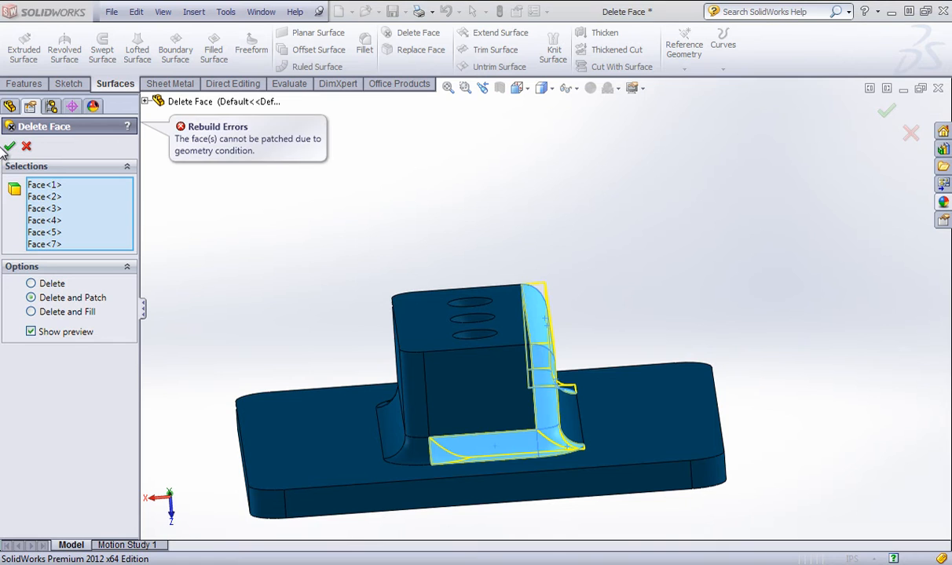
click(473, 447)
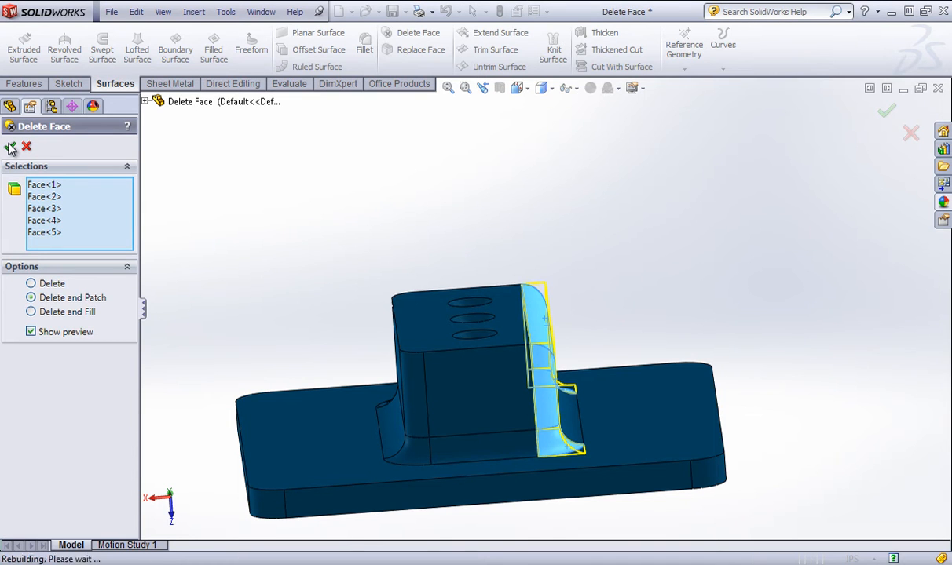
middle_drag(408, 312, 463, 395)
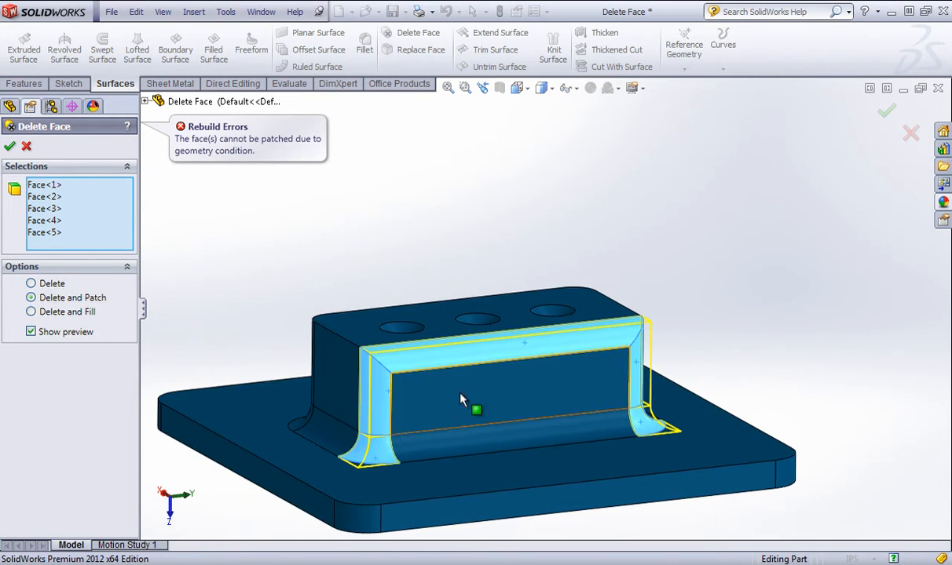
click(440, 455)
click(662, 430)
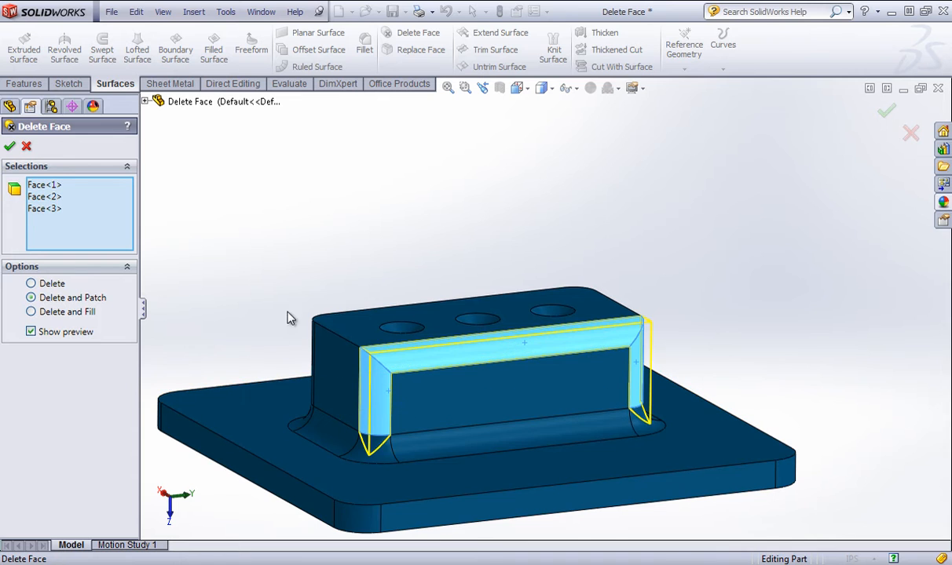
Add both vertical corner fillets on the boss's opposite long side and apply Delete and Patch
middle_drag(320, 358, 362, 381)
click(606, 361)
click(363, 381)
click(10, 146)
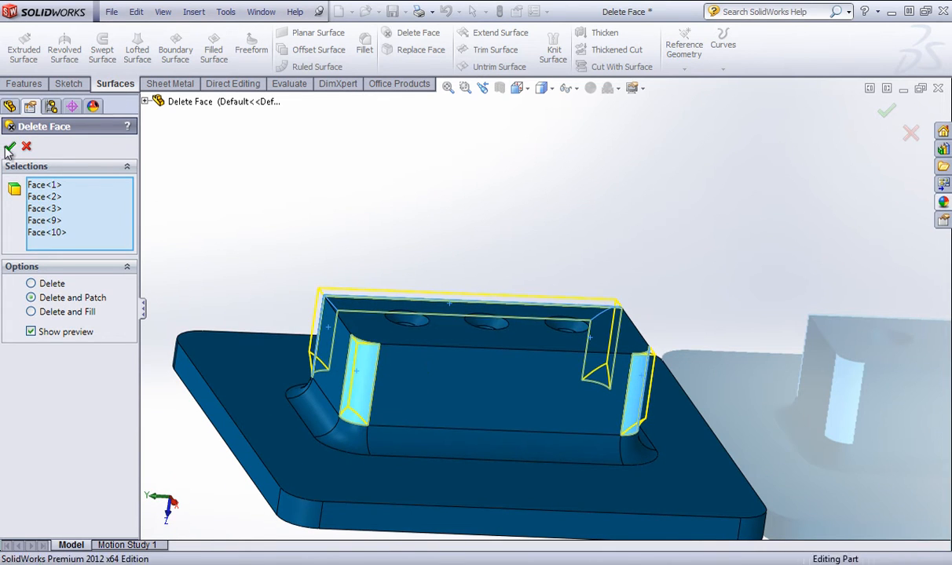
Remove the base fillet along one long side of the boss and the corner fillet at one end of it with Delete and Patch
middle_drag(315, 201, 306, 168)
click(405, 33)
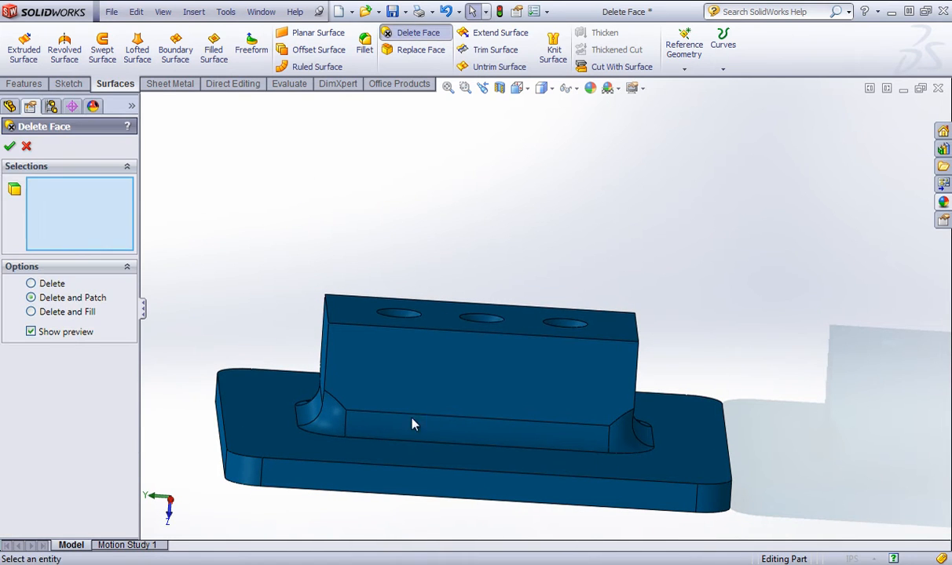
click(334, 415)
click(386, 431)
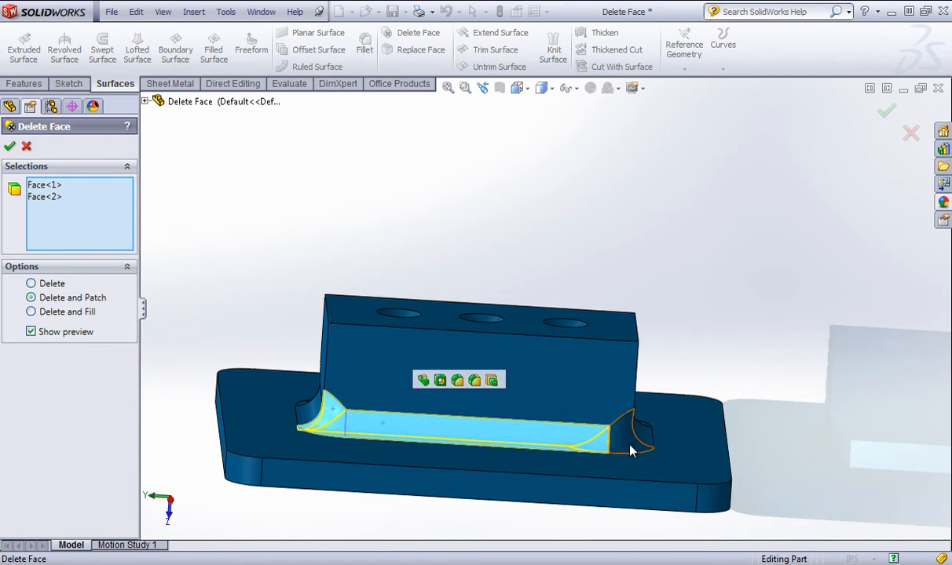
click(630, 442)
middle_drag(631, 442, 581, 463)
click(534, 436)
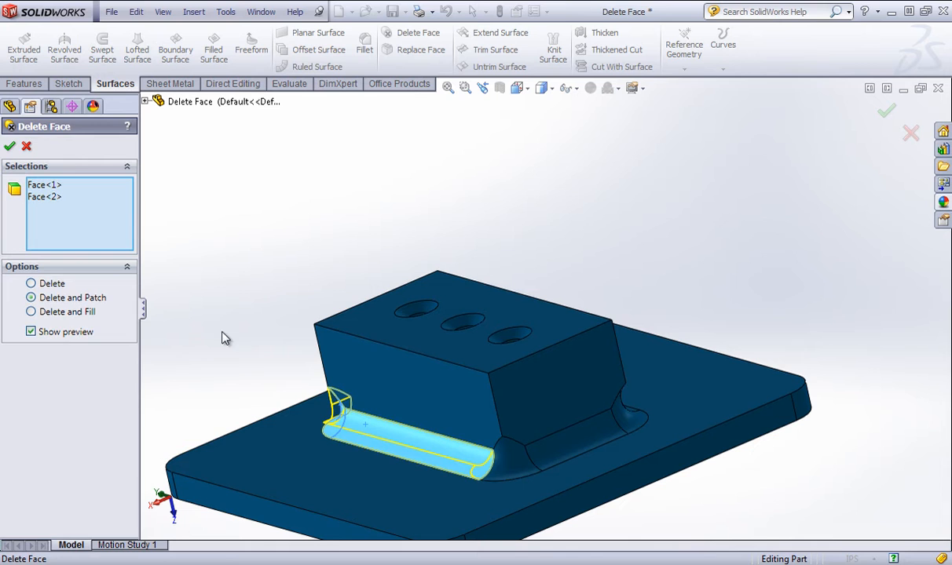
click(10, 145)
Apply Delete and Patch to one short-end base fillet, its adjoining corner fillet and the remaining long-side base fillet
middle_drag(266, 187, 373, 181)
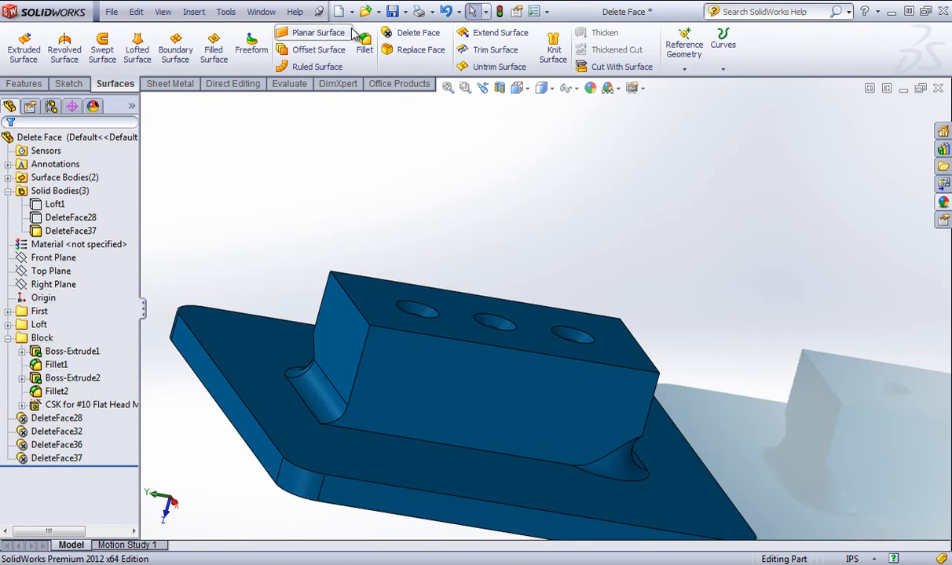
click(418, 32)
click(310, 377)
middle_drag(310, 377, 471, 443)
click(537, 459)
click(510, 462)
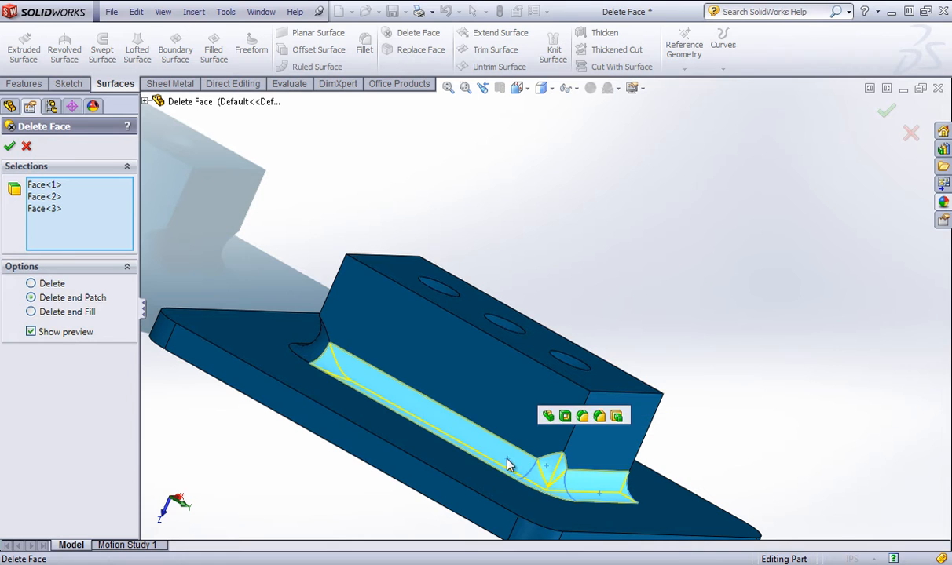
click(311, 355)
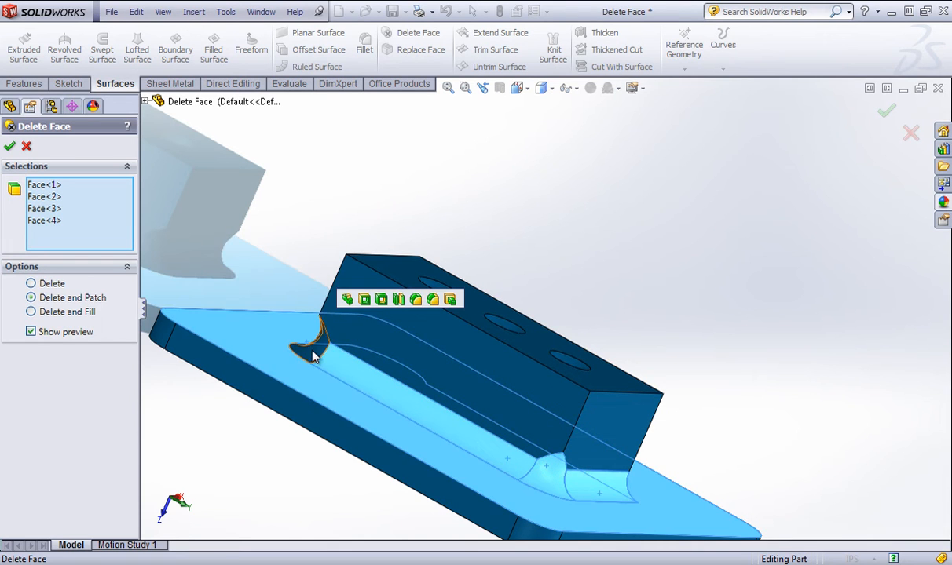
click(9, 146)
Remove the last short-end base fillet and its two corner fillets from the boss with Delete and Patch
middle_drag(287, 227, 412, 282)
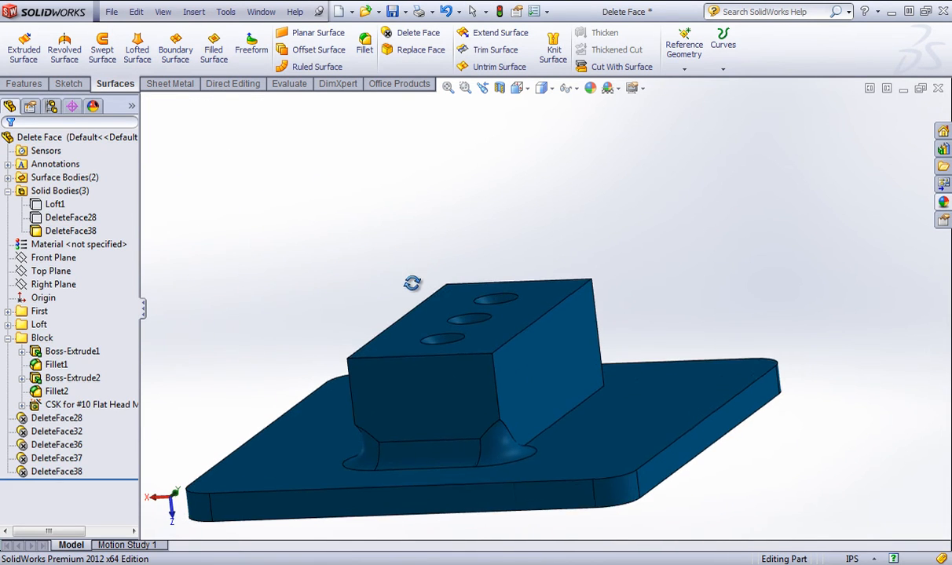
click(416, 35)
click(504, 445)
click(393, 454)
click(363, 446)
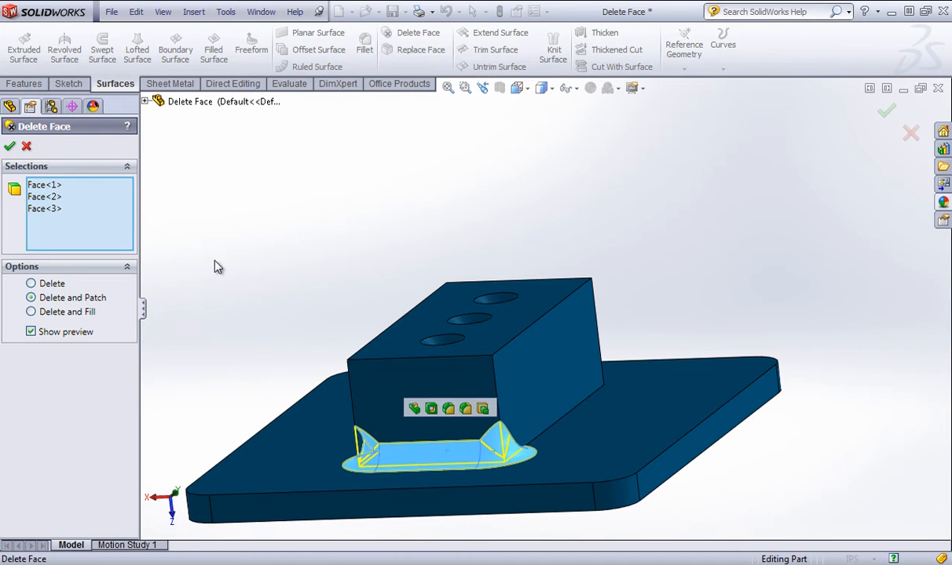
click(10, 146)
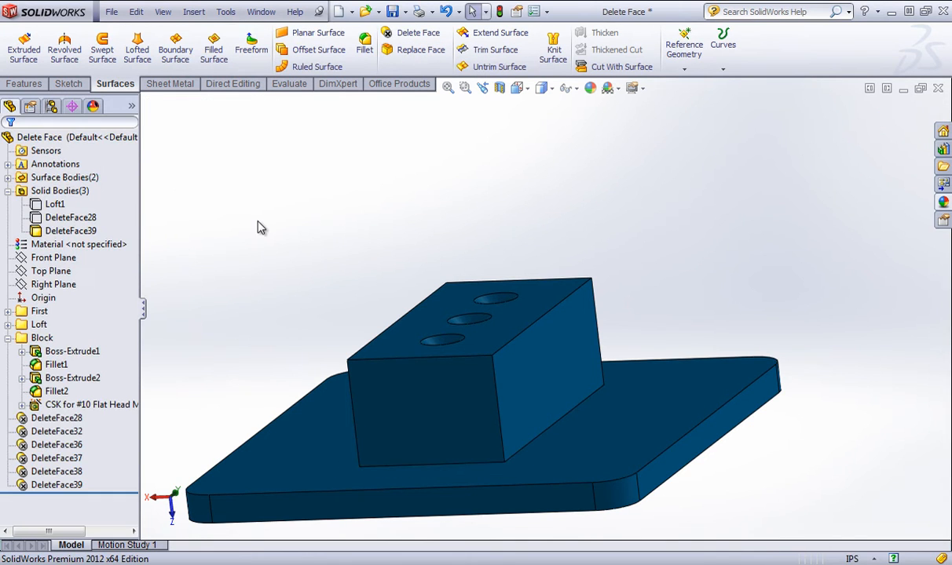
Close the first end countersunk hole by applying Delete and Patch to its cylindrical and conical faces
middle_drag(261, 227, 303, 304)
click(406, 35)
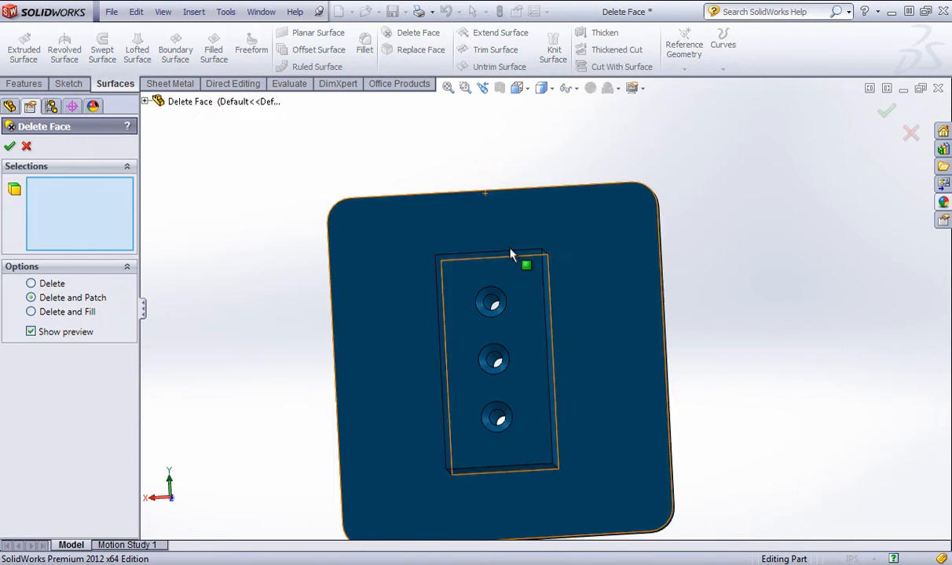
scroll(487, 311, down, 4)
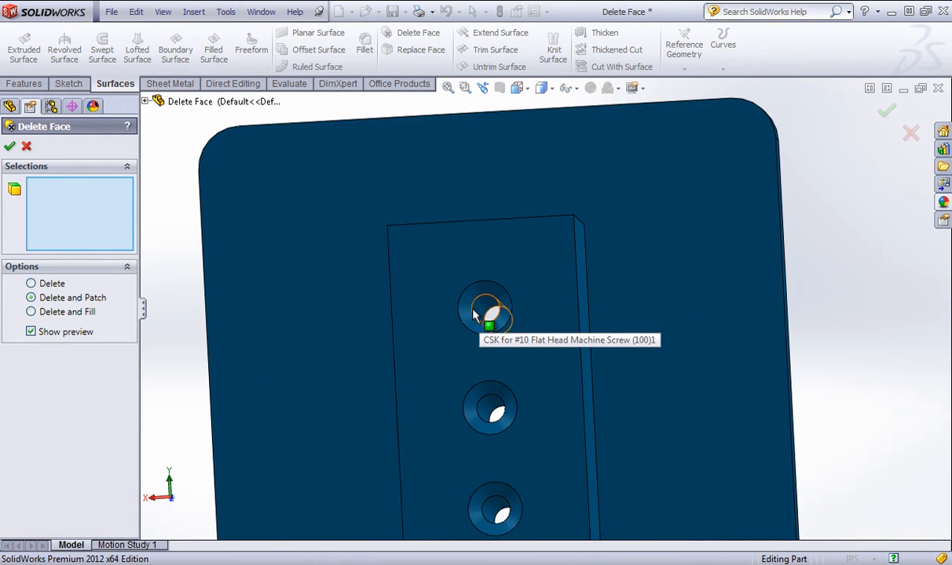
click(465, 311)
click(471, 318)
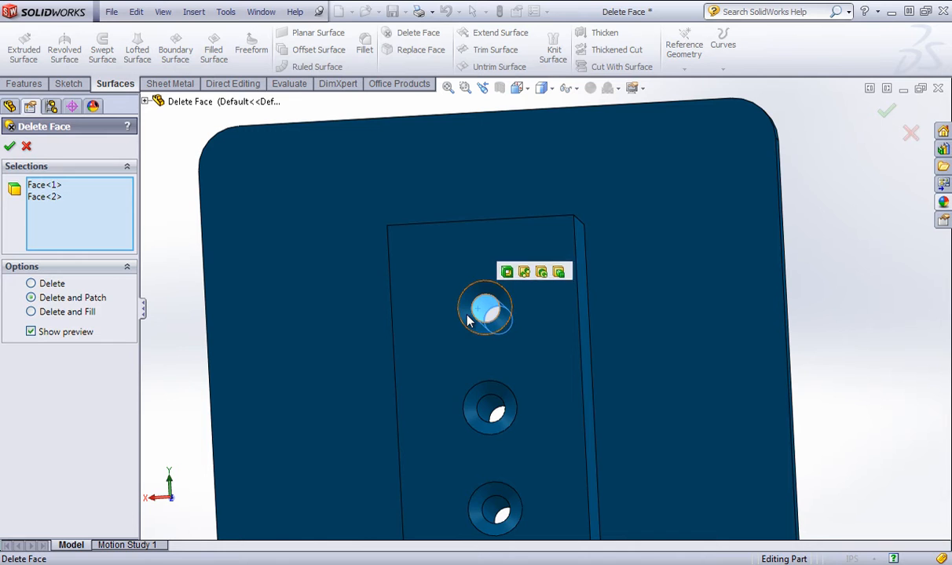
click(18, 143)
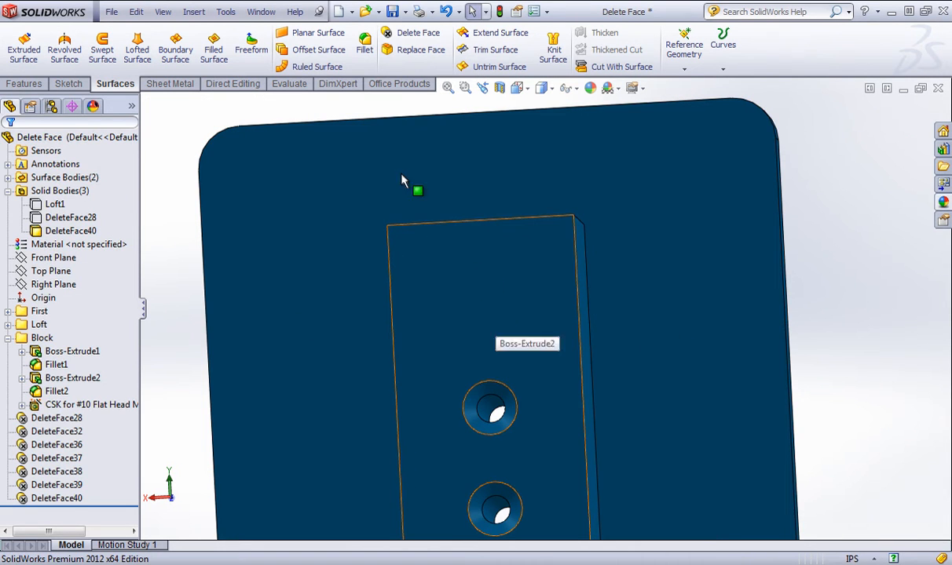
Apply Delete and Patch to only the cylindrical face of the boss's middle countersunk hole
click(409, 34)
scroll(526, 471, up, 3)
scroll(493, 362, down, 6)
click(490, 348)
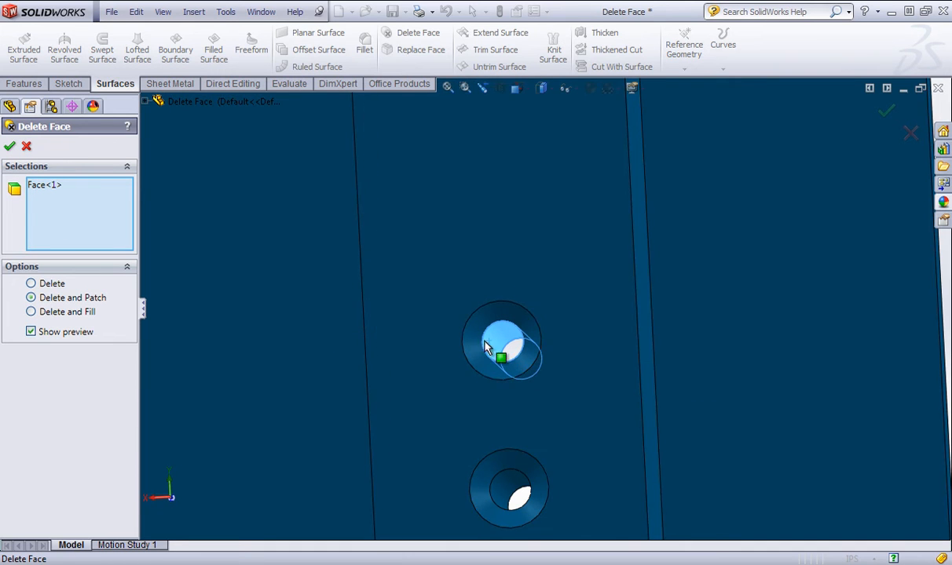
click(8, 149)
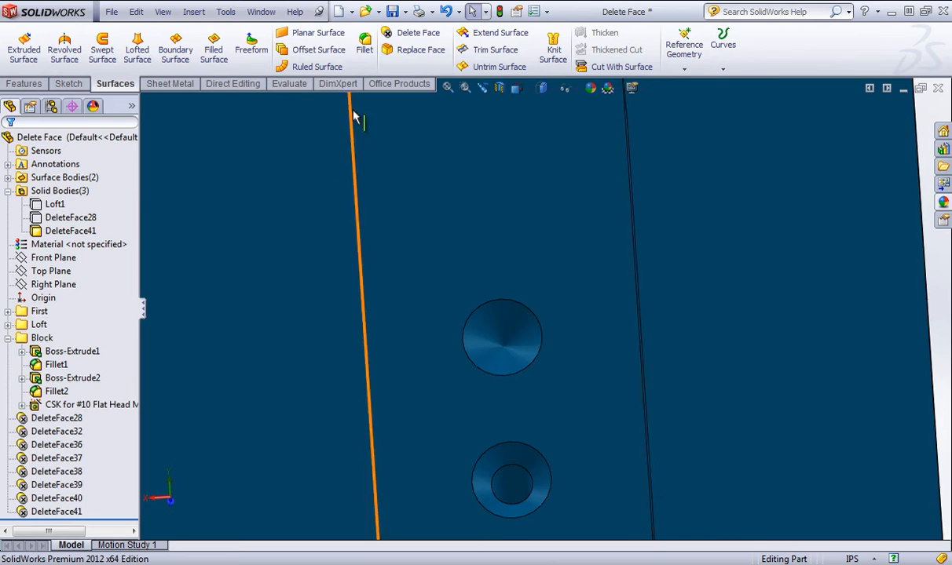
Apply Delete and Fill without tangent fill to the conical face of the boss's middle hole
scroll(642, 467, up, 3)
middle_click(544, 361)
middle_drag(543, 361, 528, 240)
click(418, 33)
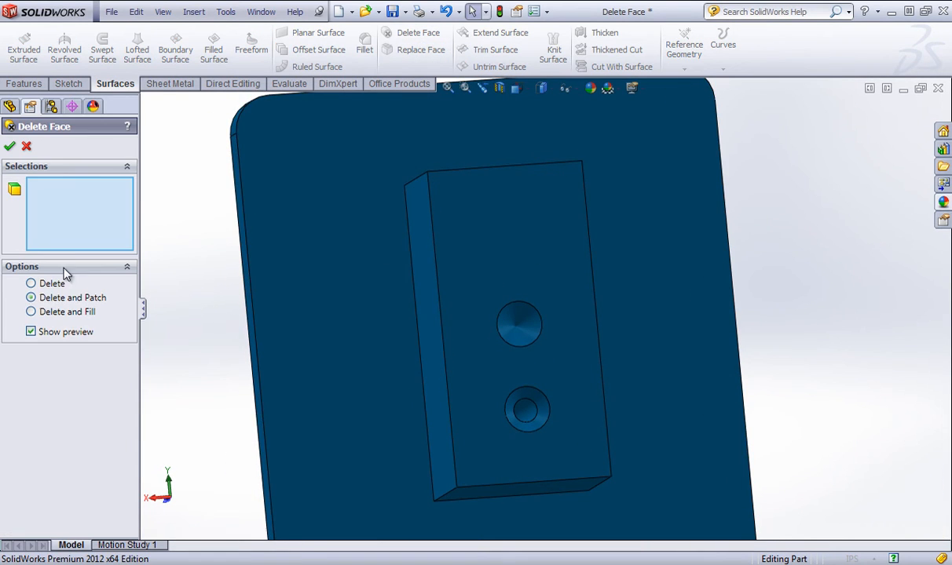
click(75, 311)
click(523, 330)
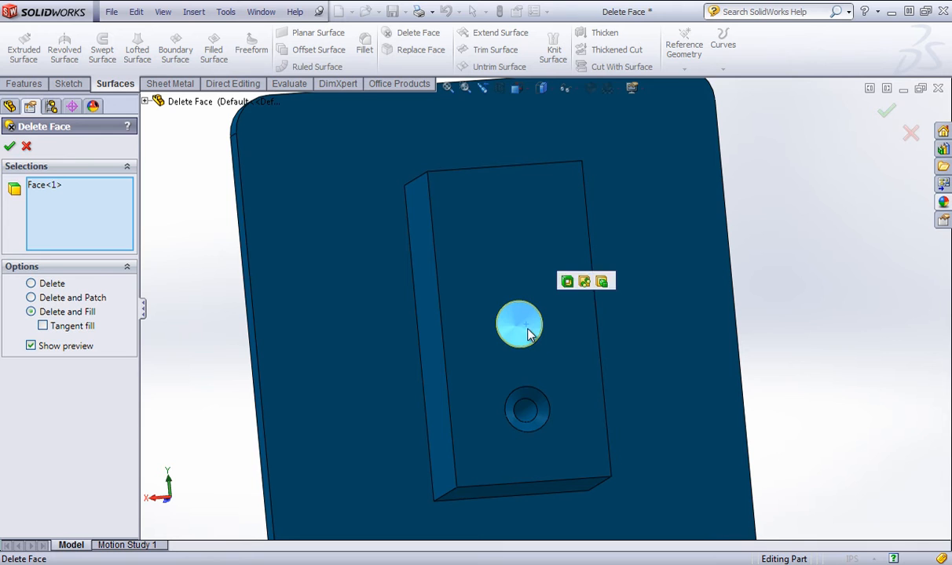
click(9, 147)
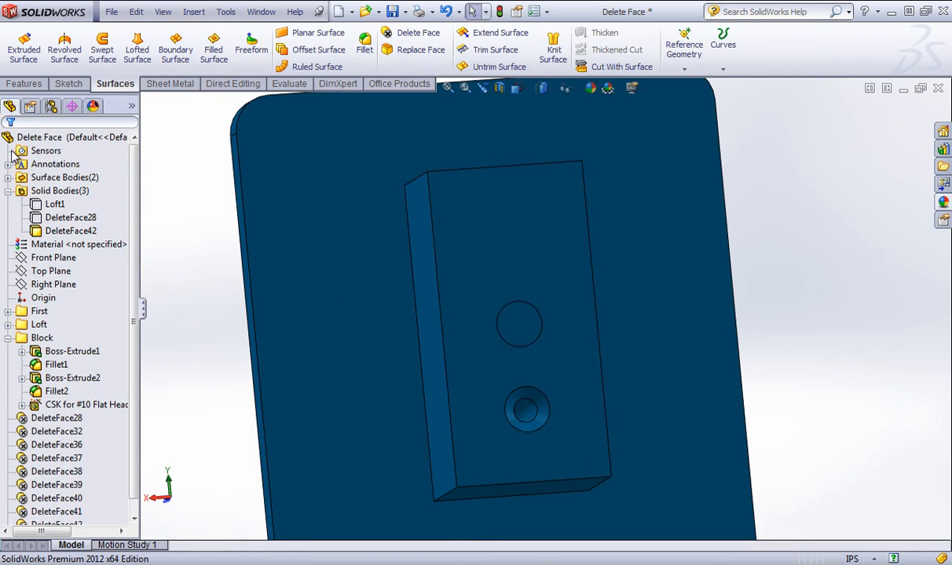
Examine the circular fill face on the boss from several angles, checking how it meets the surrounding face
middle_drag(146, 185, 514, 333)
click(514, 328)
scroll(529, 351, down, 1)
scroll(558, 323, up, 2)
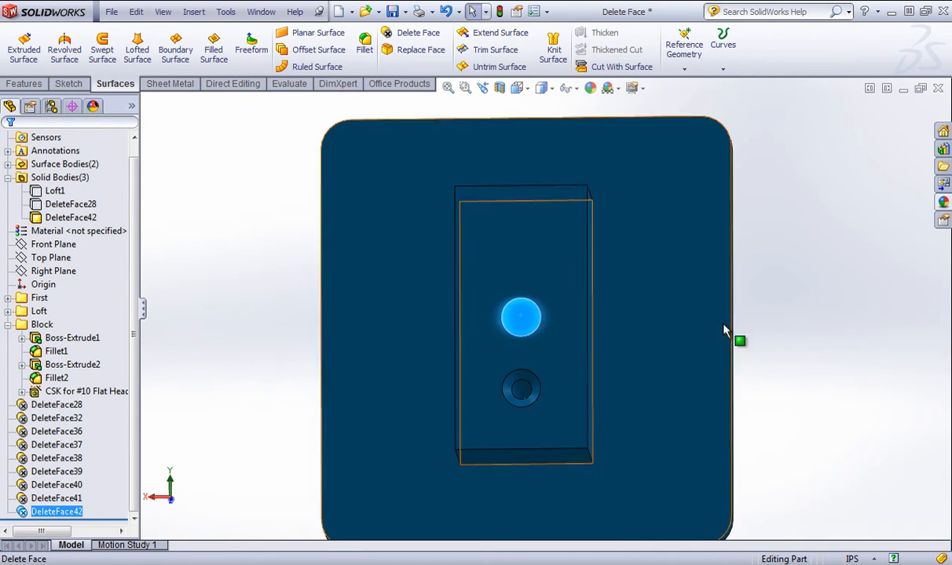
click(752, 333)
middle_drag(668, 351, 476, 292)
scroll(476, 292, down, 4)
scroll(511, 300, down, 2)
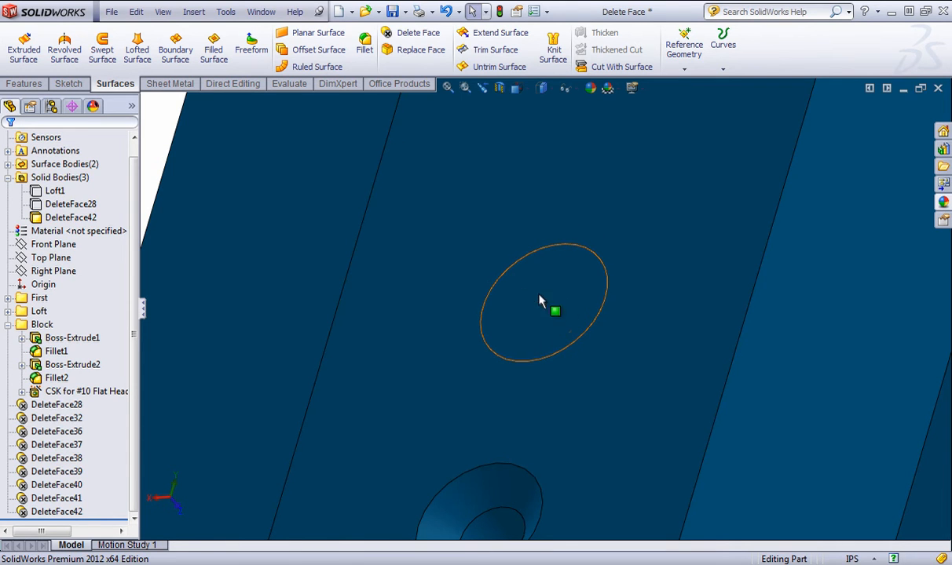
key(f)
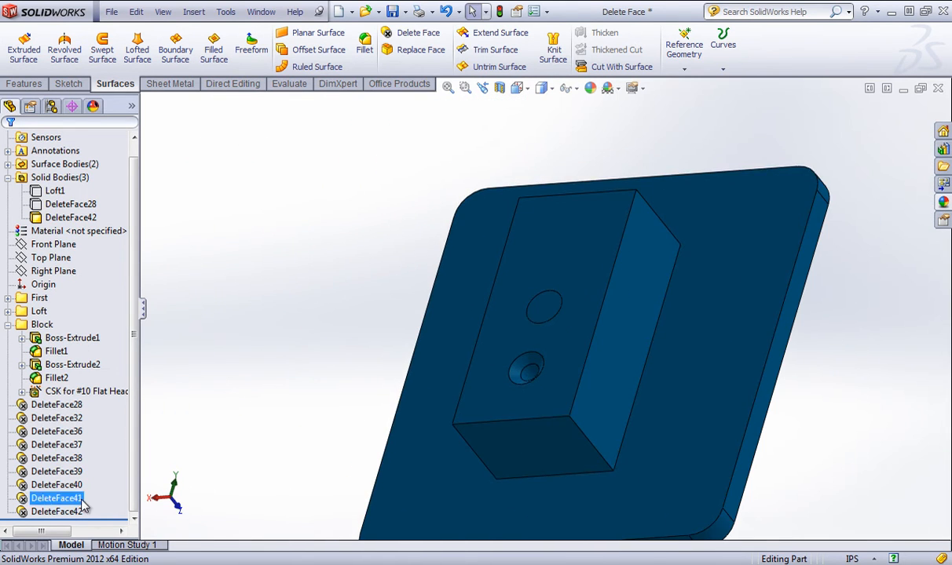
Edit the DeleteFace42 feature, switching it to Delete and Patch and adding the remaining hole's conical and cylindrical faces
right_click(60, 512)
click(68, 324)
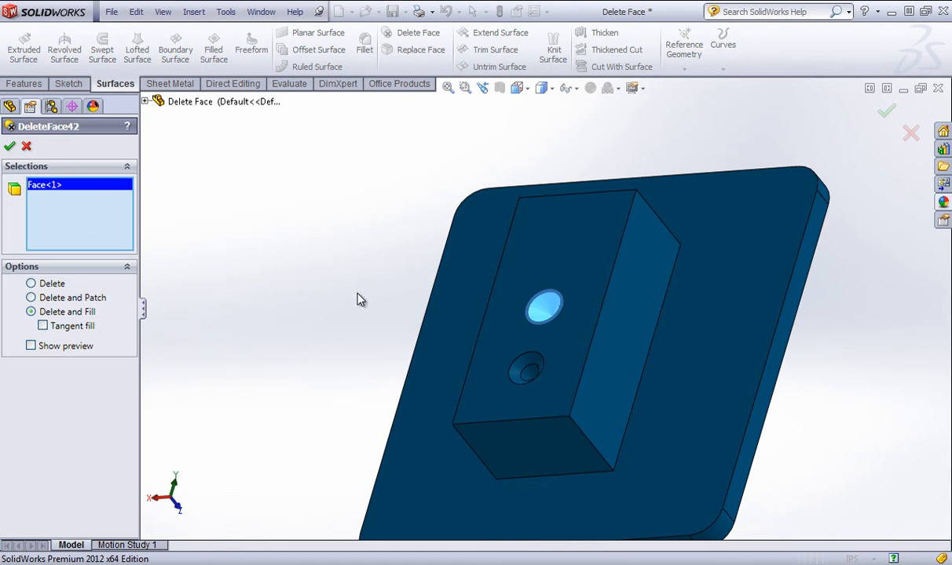
click(62, 298)
scroll(550, 330, down, 4)
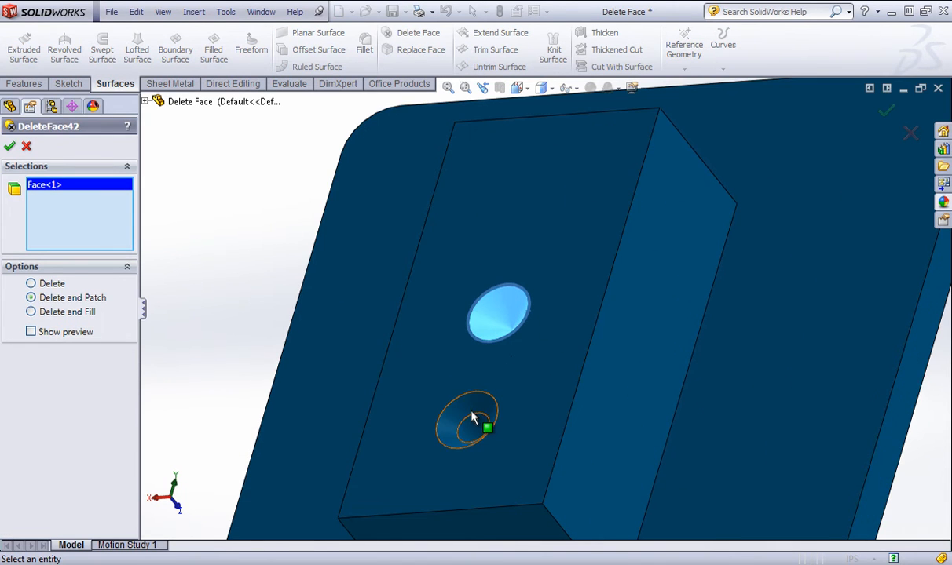
click(473, 436)
click(474, 436)
scroll(500, 338, up, 5)
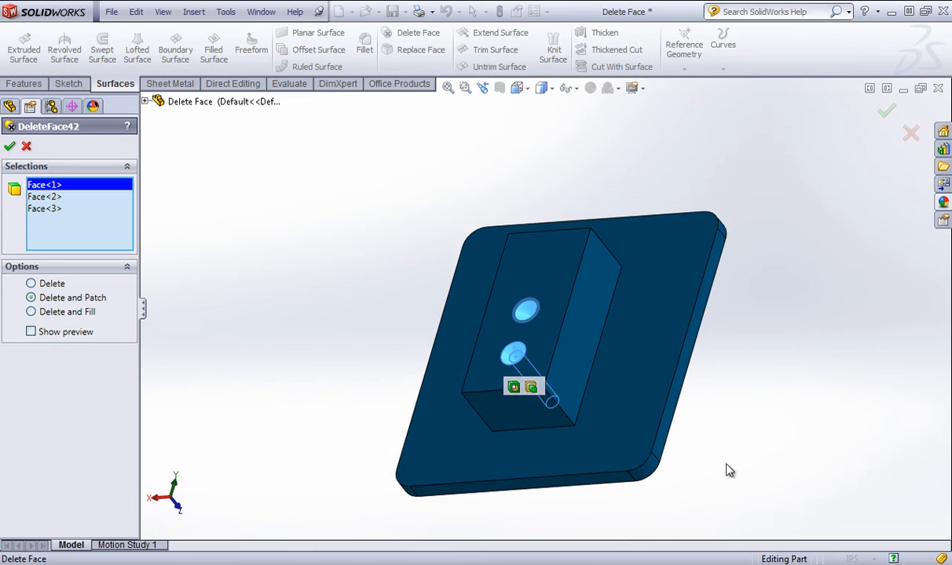
Add the base plate's four rounded corner faces to the Delete and Patch selection and apply the feature
click(642, 482)
middle_drag(643, 481, 684, 384)
click(667, 376)
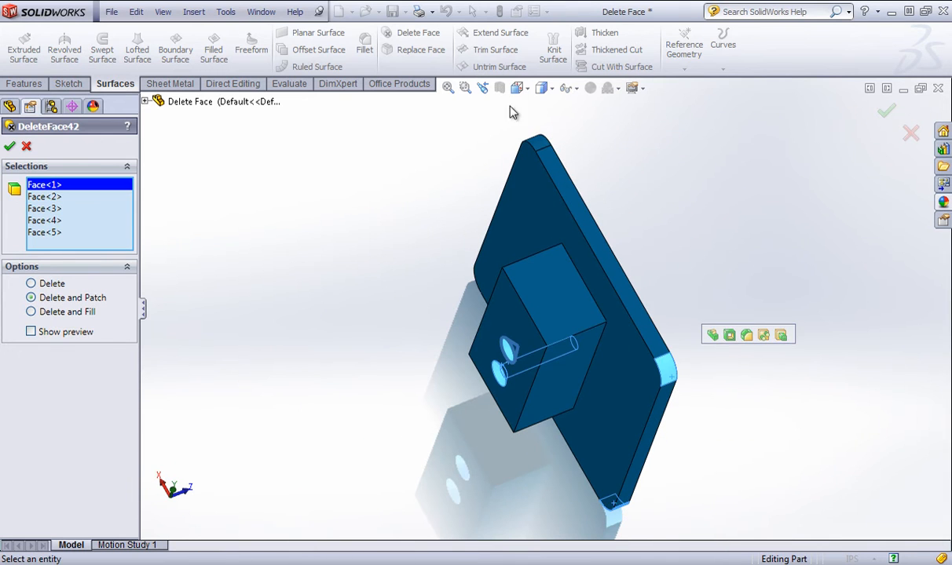
middle_drag(534, 151, 278, 255)
click(342, 304)
click(10, 146)
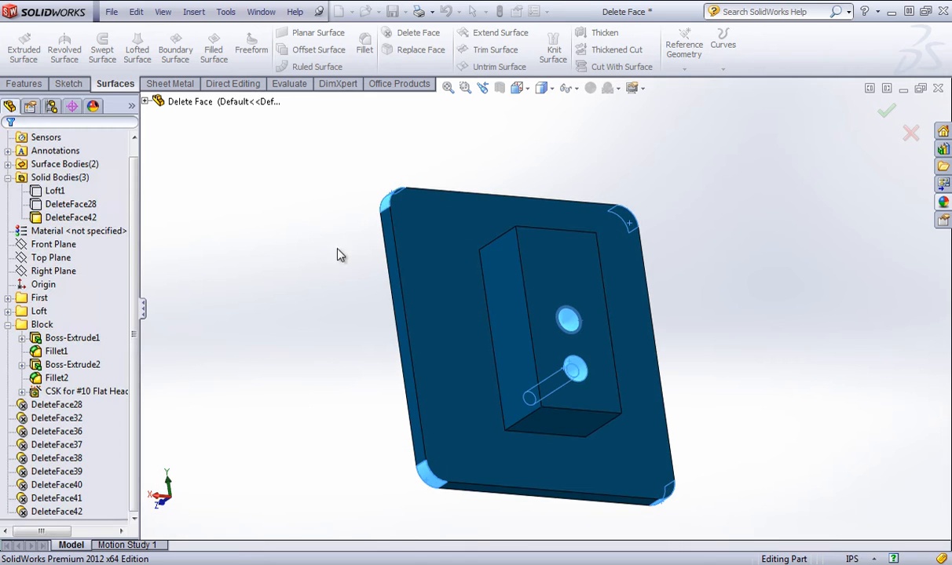
middle_drag(250, 198, 335, 304)
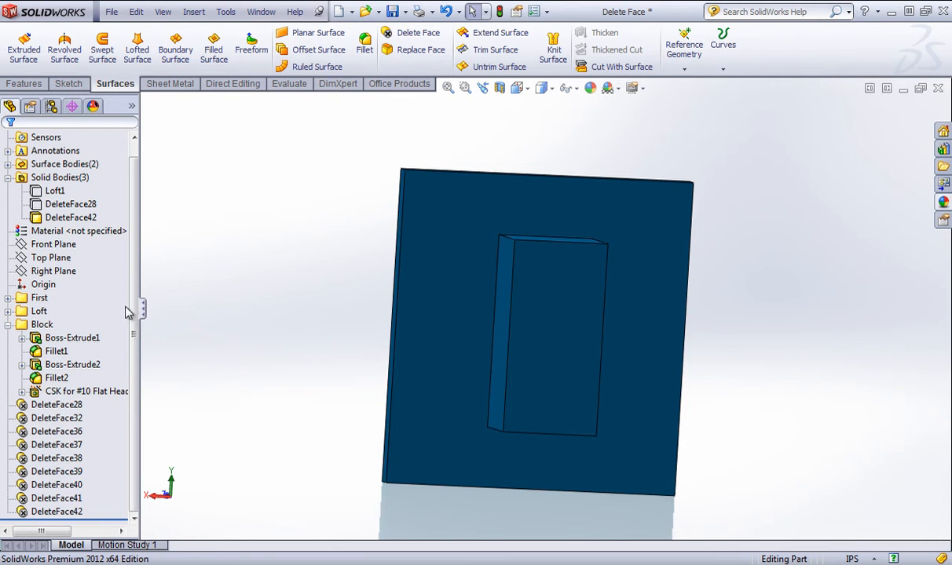
Hide the block body and collapse the Block folder in the feature tree
right_click(66, 339)
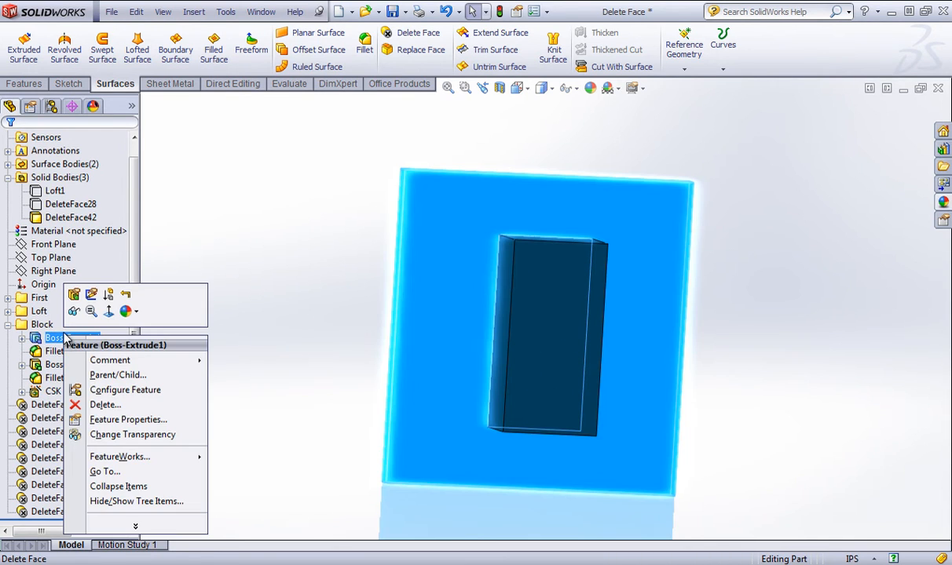
click(250, 200)
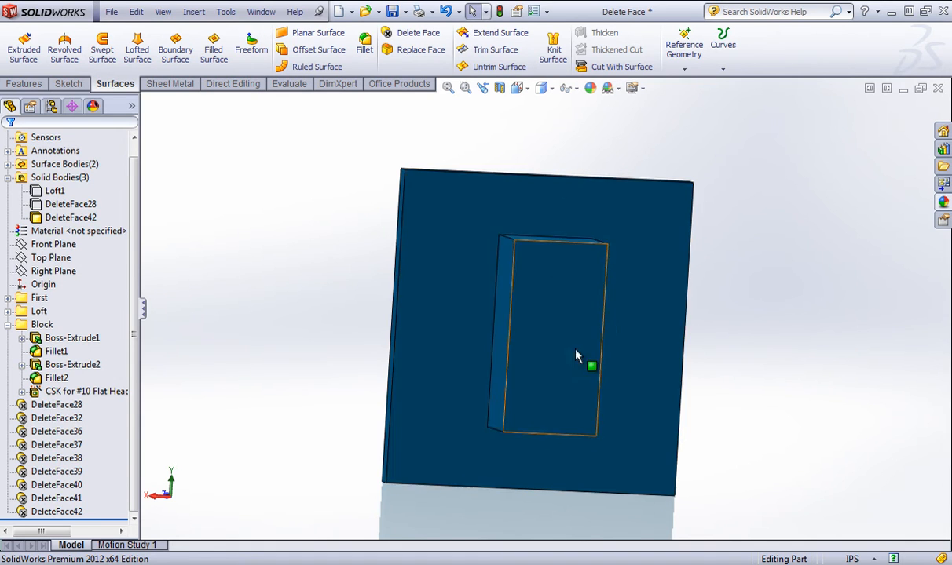
click(45, 342)
right_click(45, 342)
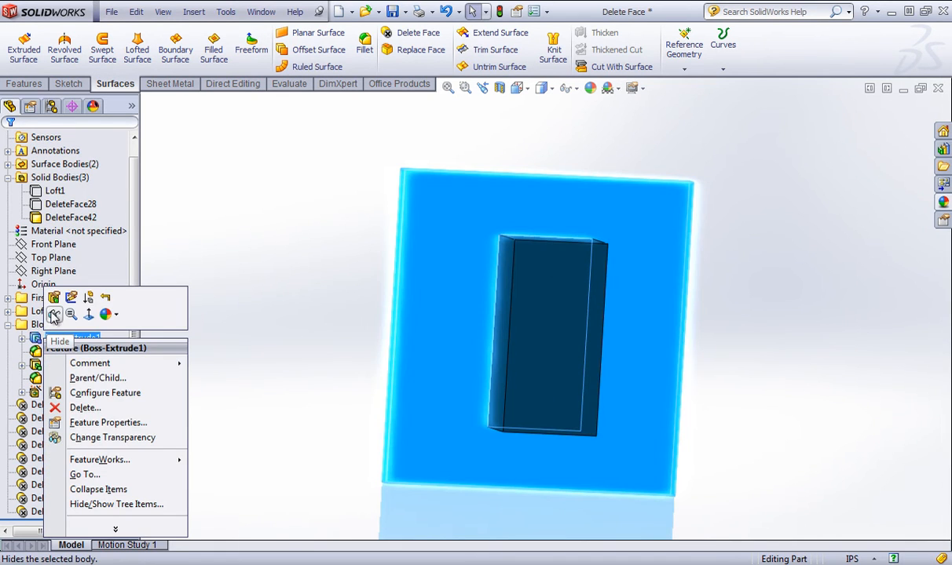
click(53, 315)
click(7, 325)
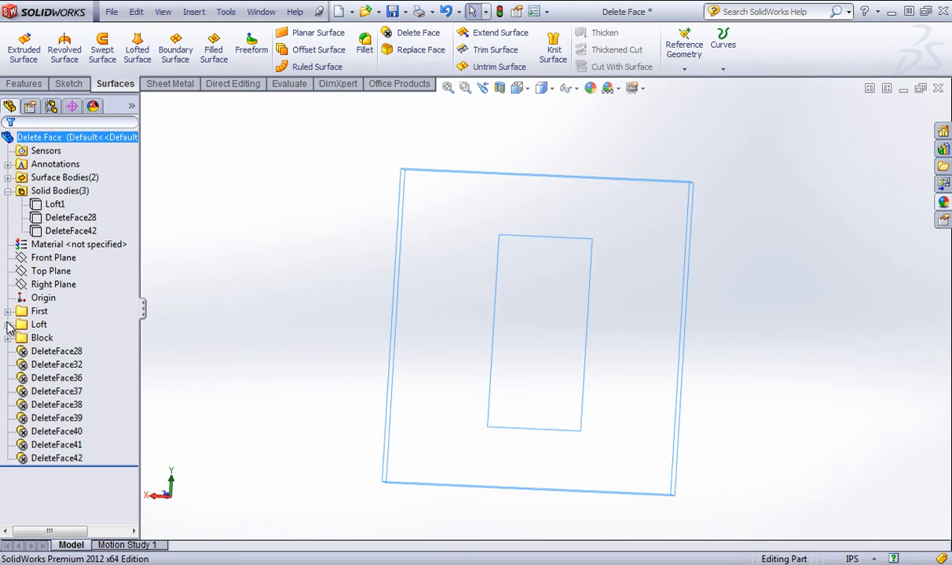
Expand the Loft folder and show the Loft1 body
click(7, 324)
click(57, 365)
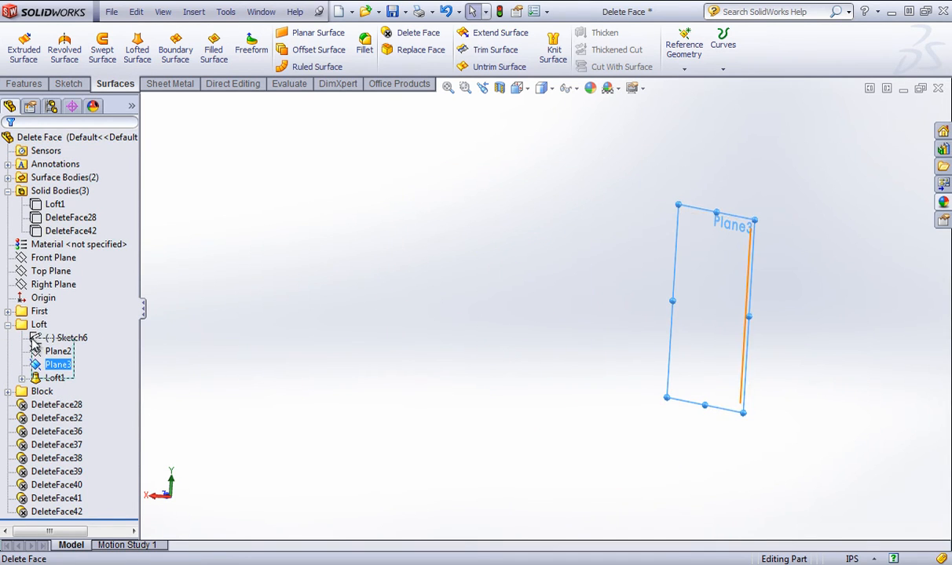
shift+click(66, 337)
right_click(54, 380)
key(Escape)
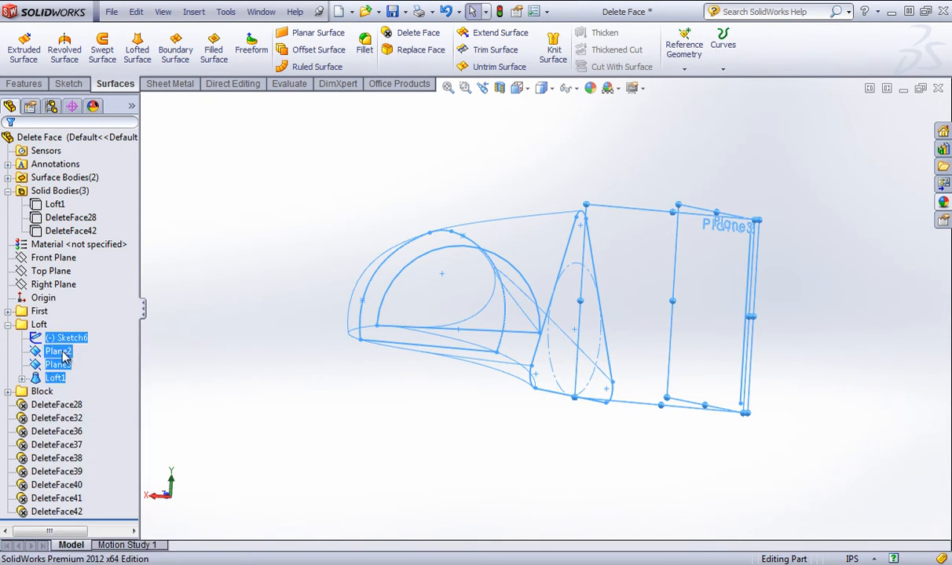
click(301, 206)
click(59, 365)
right_click(56, 367)
right_click(50, 378)
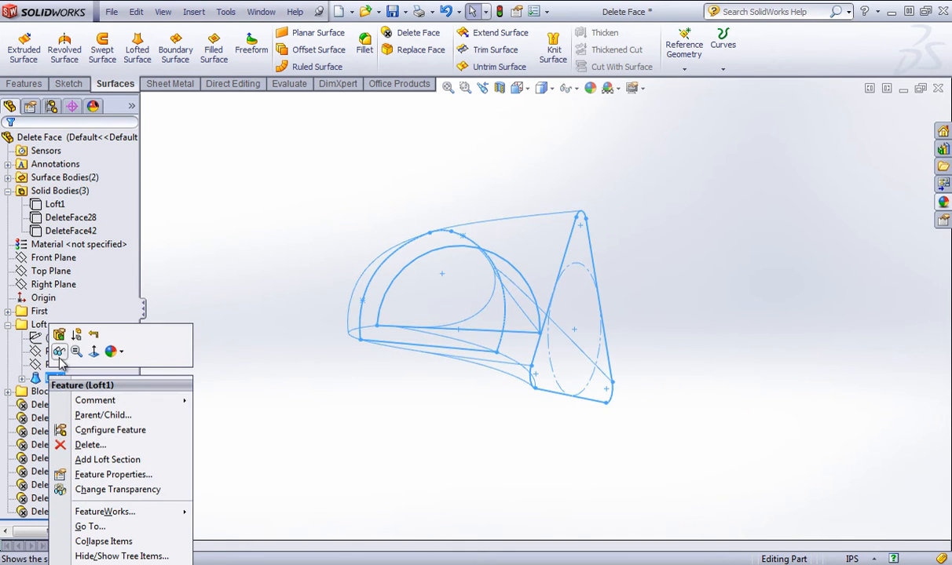
click(59, 353)
click(260, 111)
Remove the concave underside face of the loft with Delete Face using the plain Delete option
middle_drag(401, 223, 292, 225)
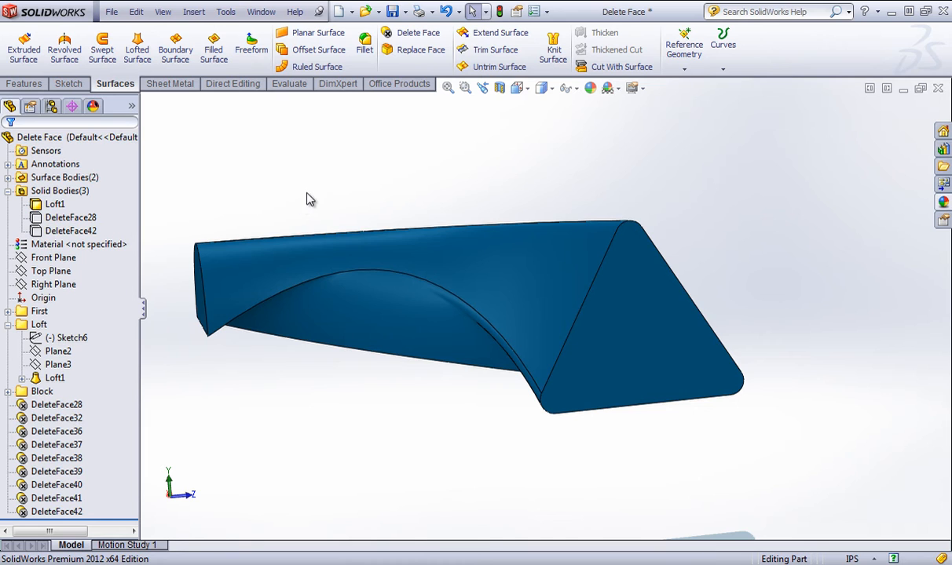
middle_drag(344, 150, 360, 454)
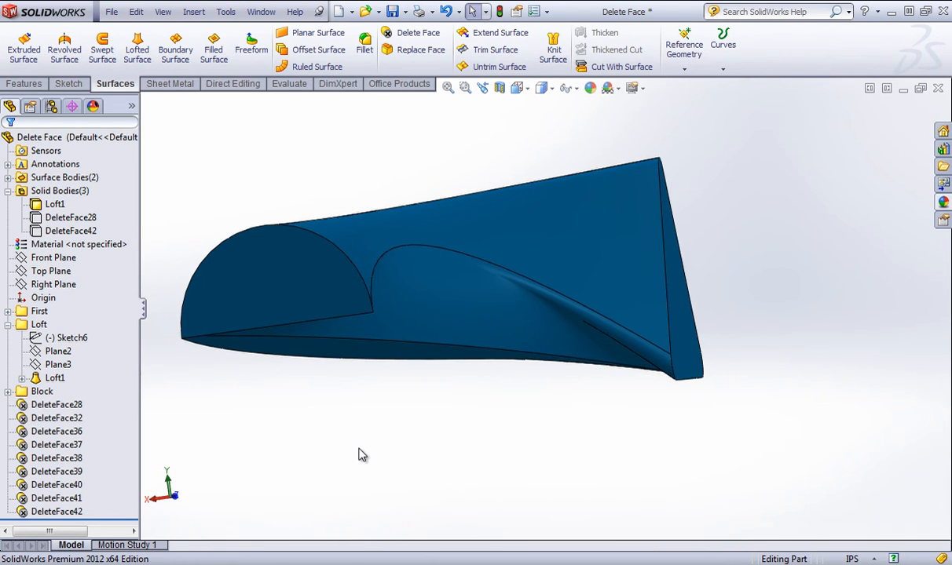
click(408, 33)
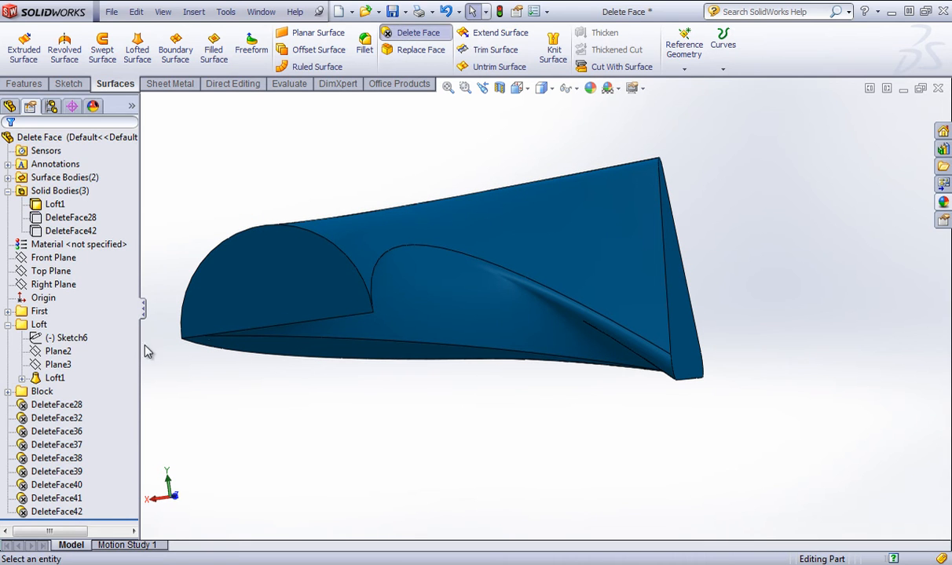
click(55, 284)
click(503, 295)
middle_drag(503, 295, 377, 259)
click(9, 147)
middle_drag(495, 436, 408, 353)
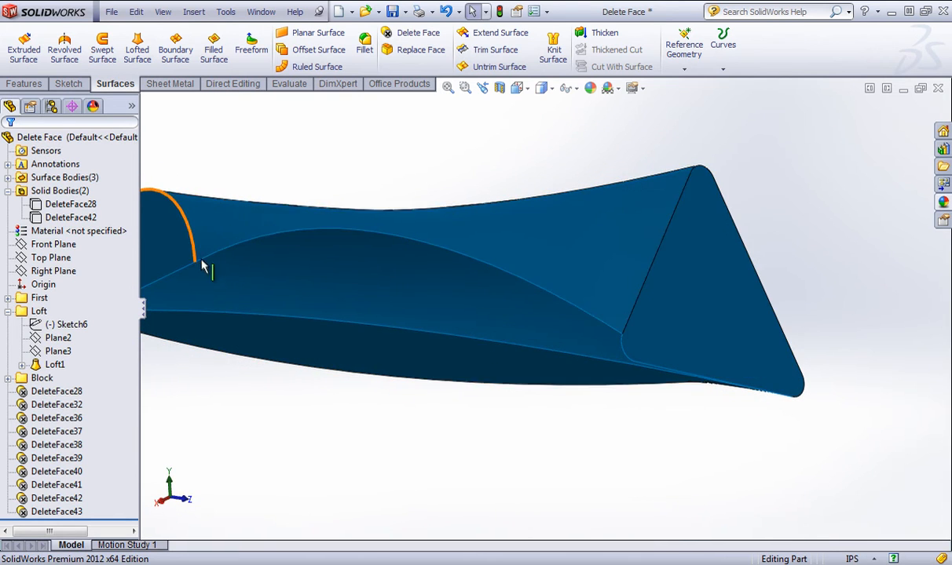
In a 3D sketch, draw a two-point spline from the half-round end's lower corner to the triangular end's lower rounded corner
scroll(617, 390, up, 3)
middle_drag(393, 421, 397, 320)
middle_drag(500, 183, 514, 293)
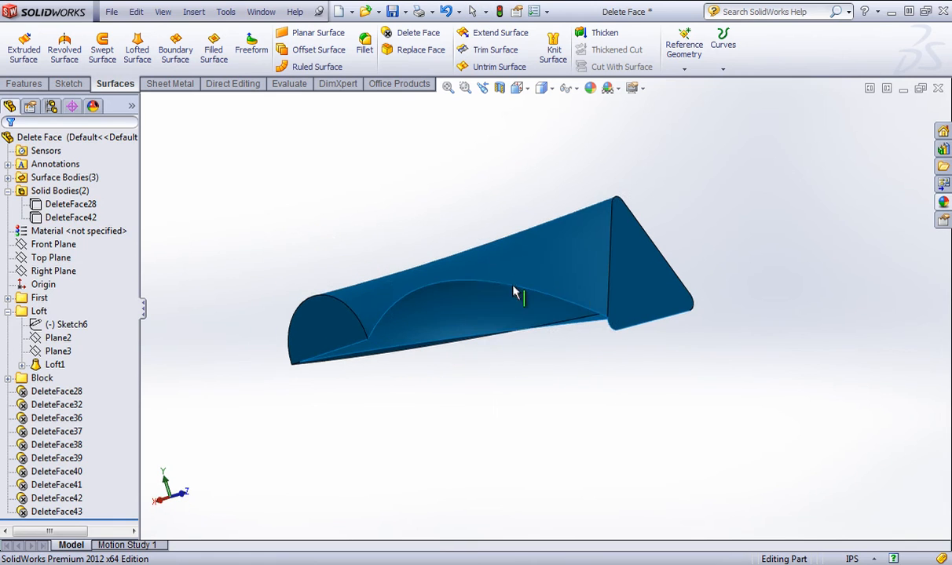
click(68, 85)
click(20, 69)
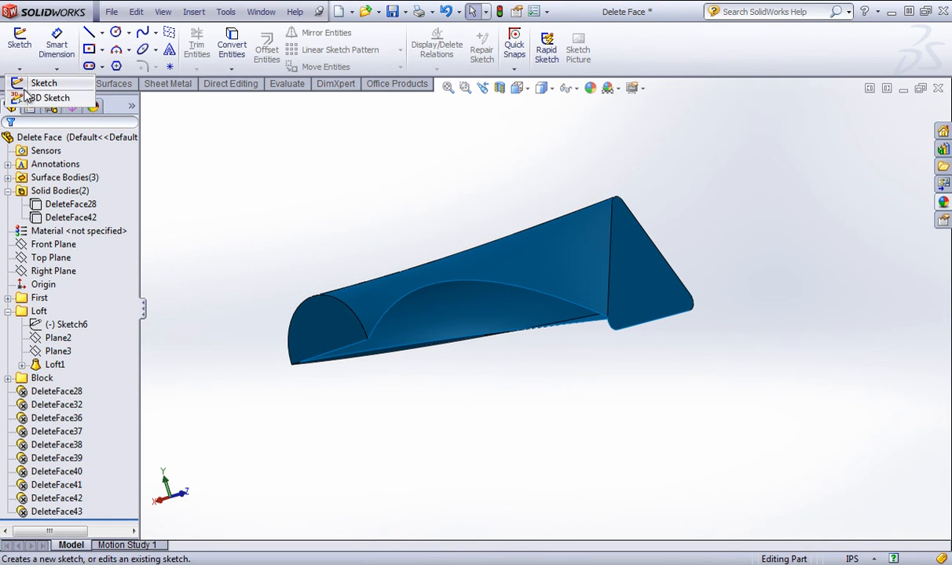
click(41, 96)
click(142, 36)
scroll(389, 366, down, 3)
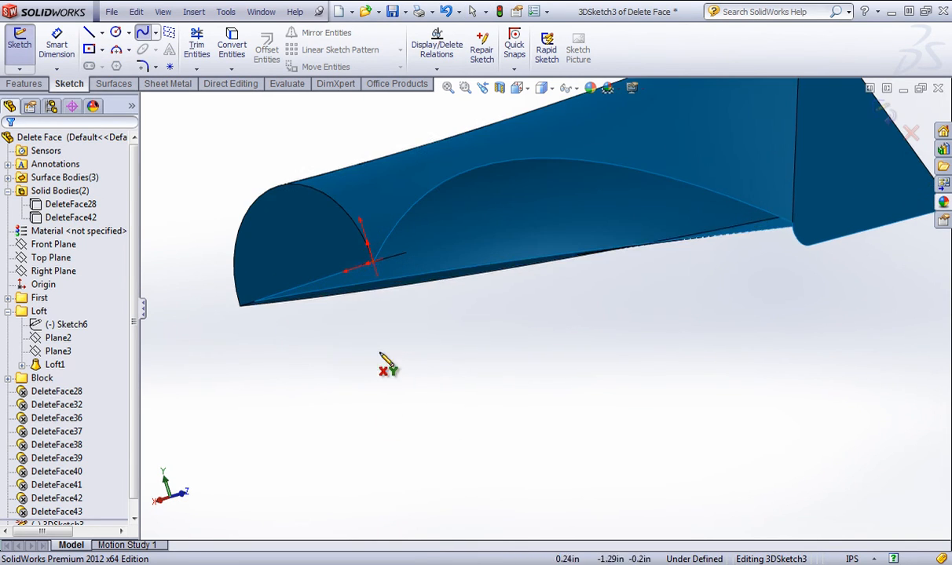
click(396, 279)
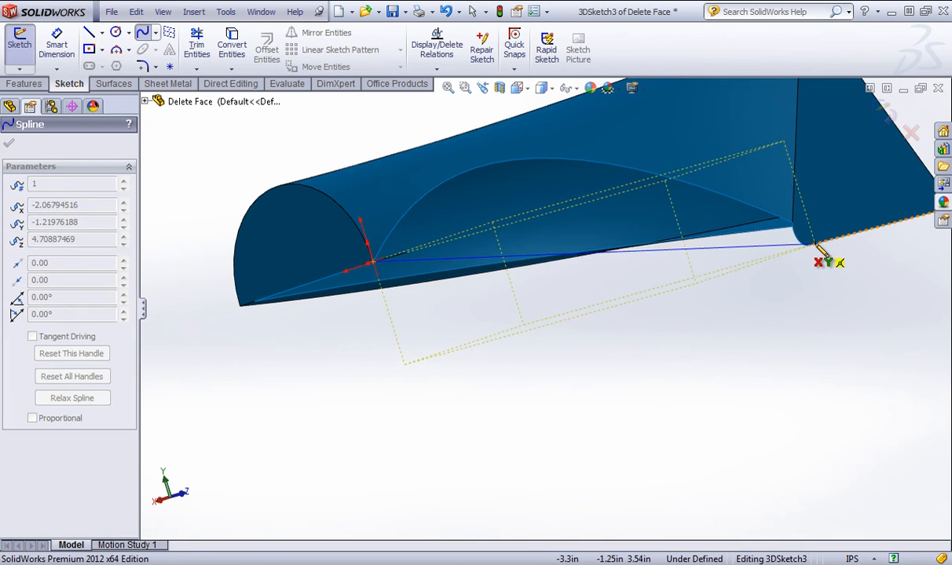
middle_drag(820, 314, 789, 228)
click(740, 135)
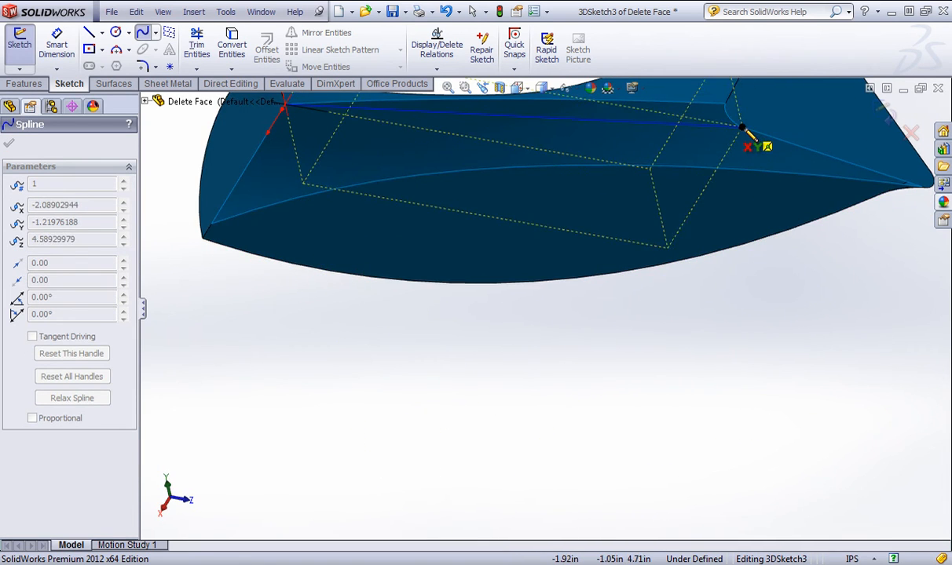
right_click(759, 284)
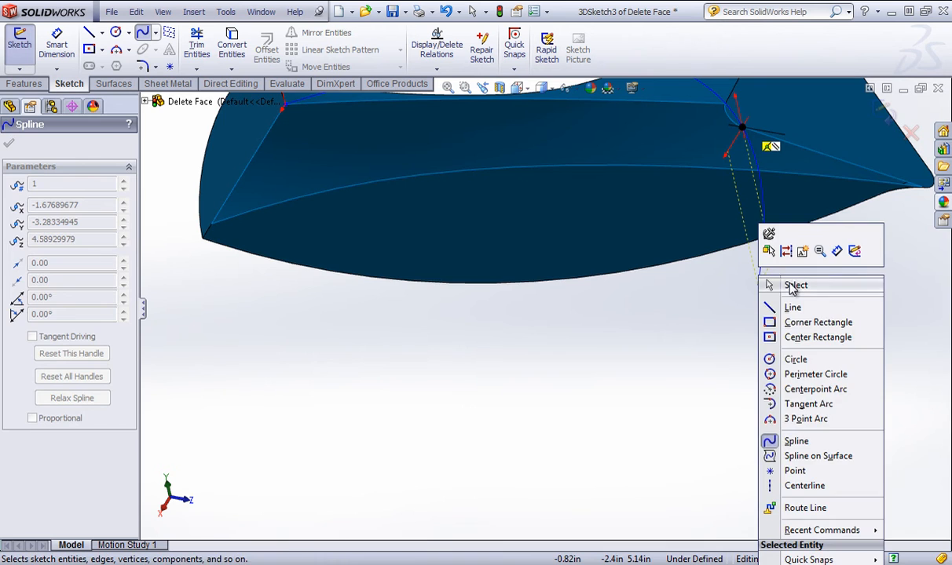
click(792, 286)
Bend the spline upward into a shallow arch between its two end points and exit the 3D sketch
middle_drag(650, 152, 611, 328)
click(503, 331)
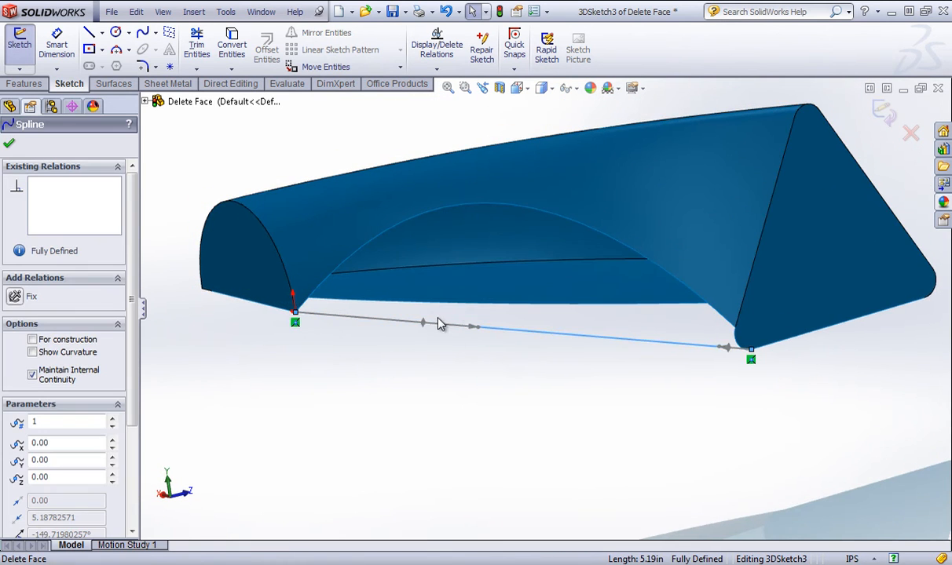
middle_drag(436, 323, 473, 357)
drag(474, 349, 476, 284)
click(885, 111)
mouse_move(361, 383)
middle_down()
mouse_move(389, 310)
mouse_move(386, 338)
mouse_move(392, 325)
middle_up()
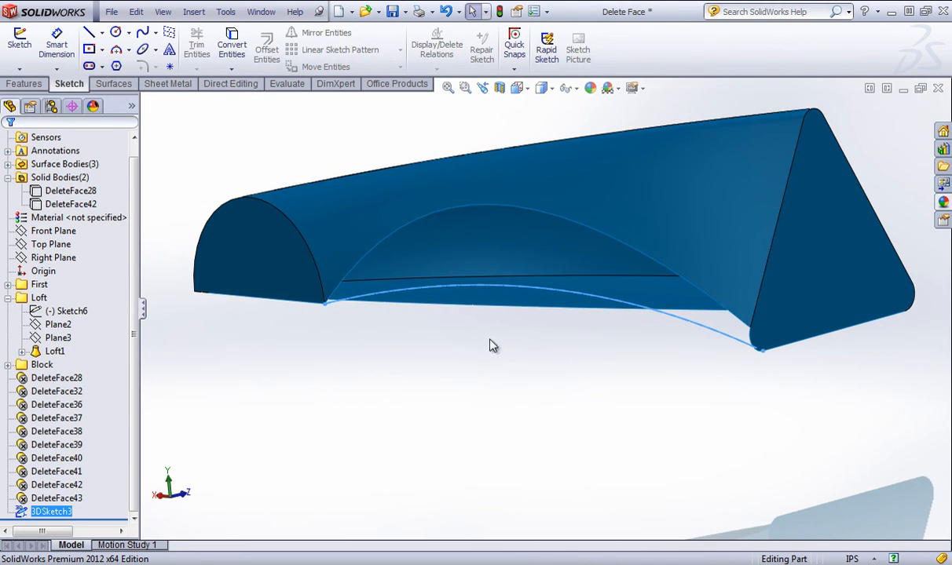
middle_drag(492, 346, 360, 314)
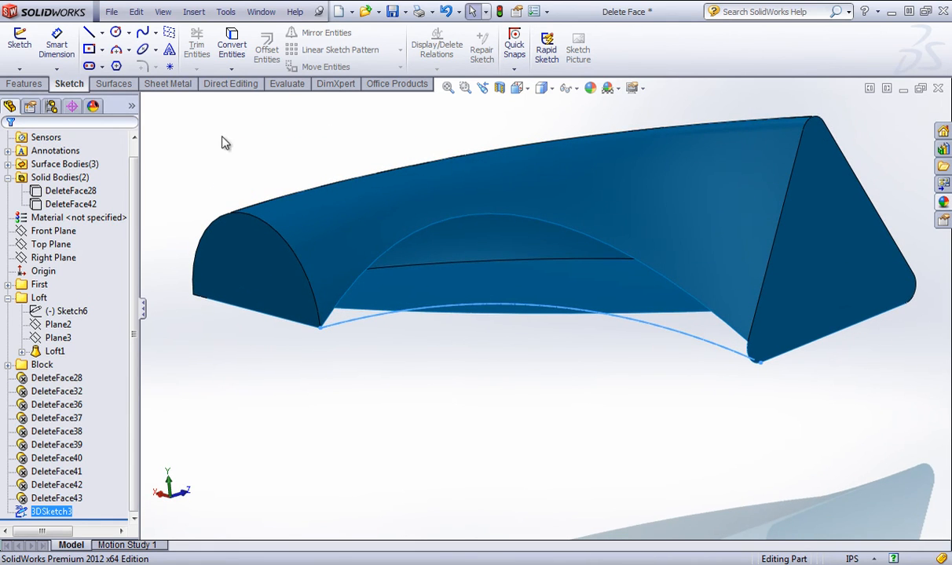
click(113, 84)
click(212, 48)
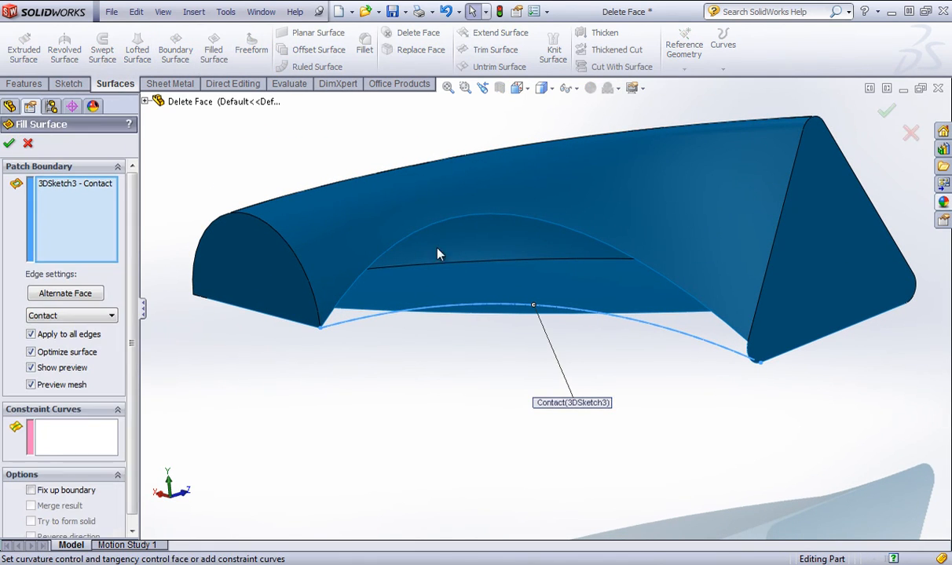
click(382, 260)
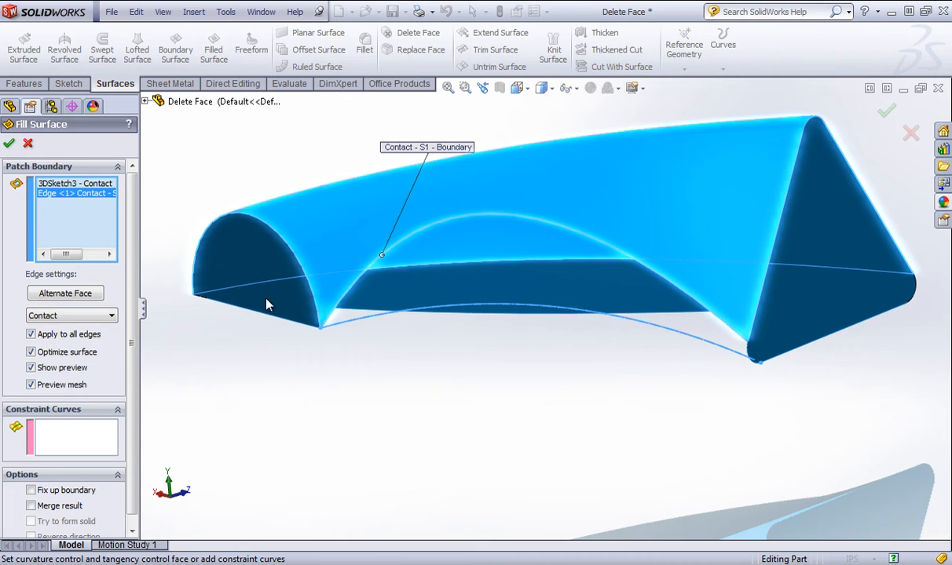
click(92, 185)
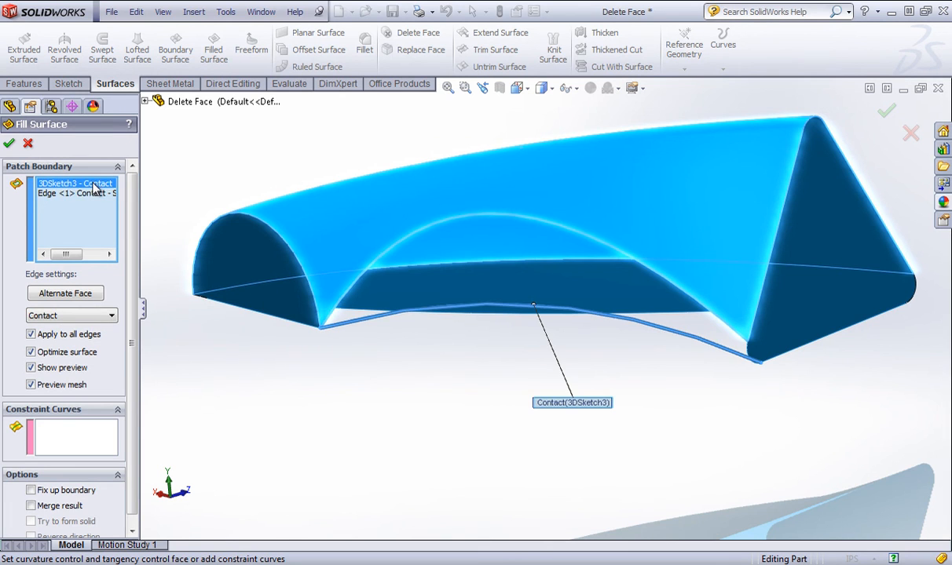
key(Delete)
key(Delete)
click(408, 247)
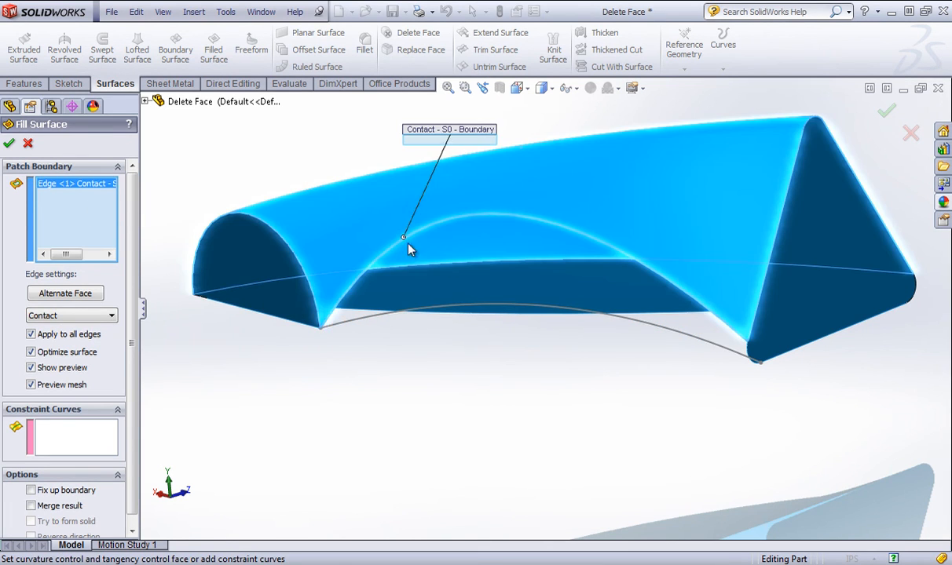
click(455, 307)
scroll(727, 353, down, 3)
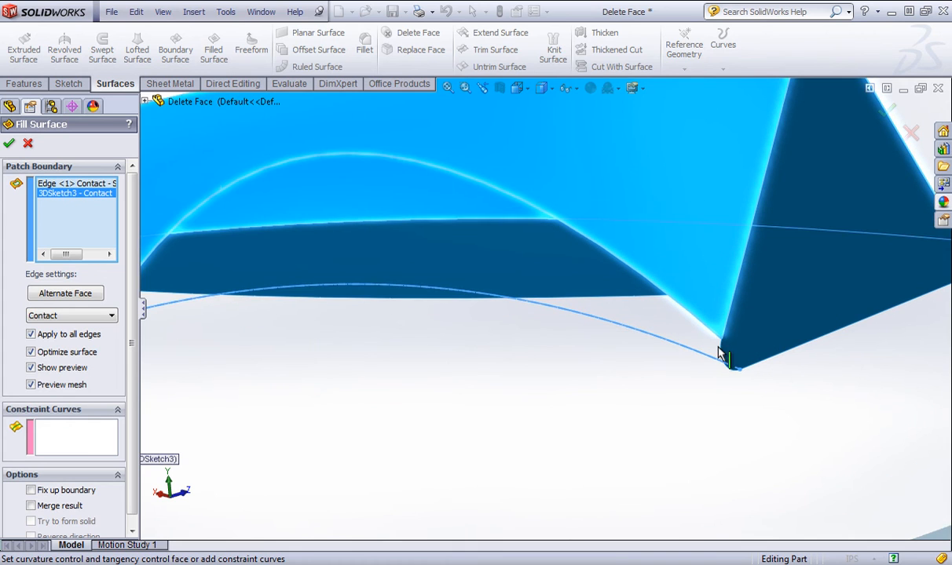
click(720, 355)
middle_drag(705, 367, 632, 330)
click(911, 135)
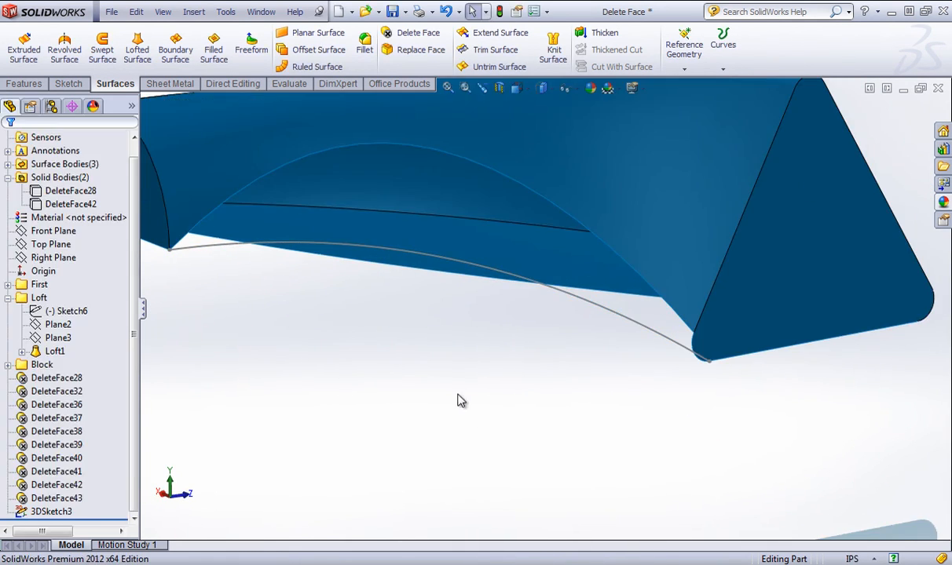
Create a Filled Surface with Contact edges, bounded by the arched 3D spline, the bottom edges of both ends, and the loft's opposite lower edge
middle_drag(461, 400, 344, 266)
click(212, 47)
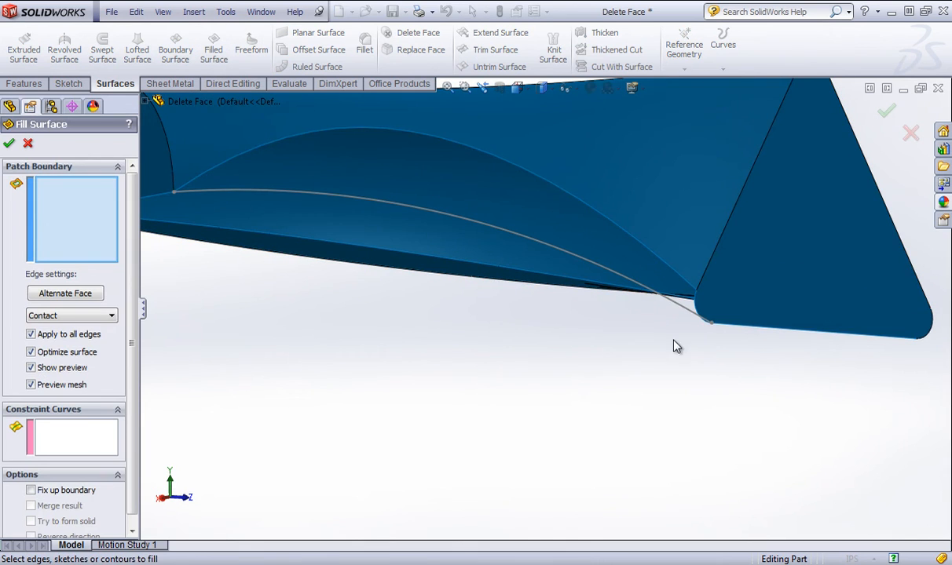
click(641, 289)
middle_drag(711, 389, 736, 316)
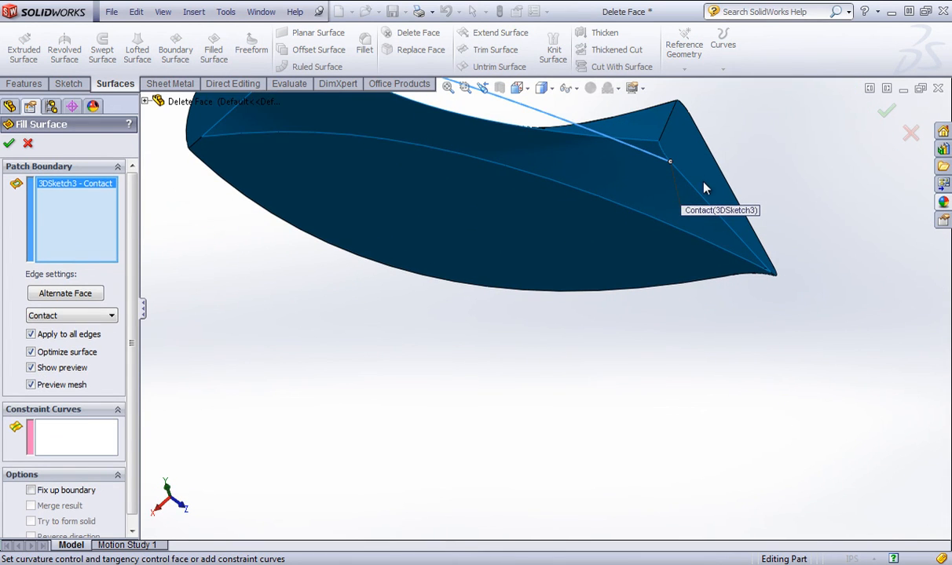
click(675, 205)
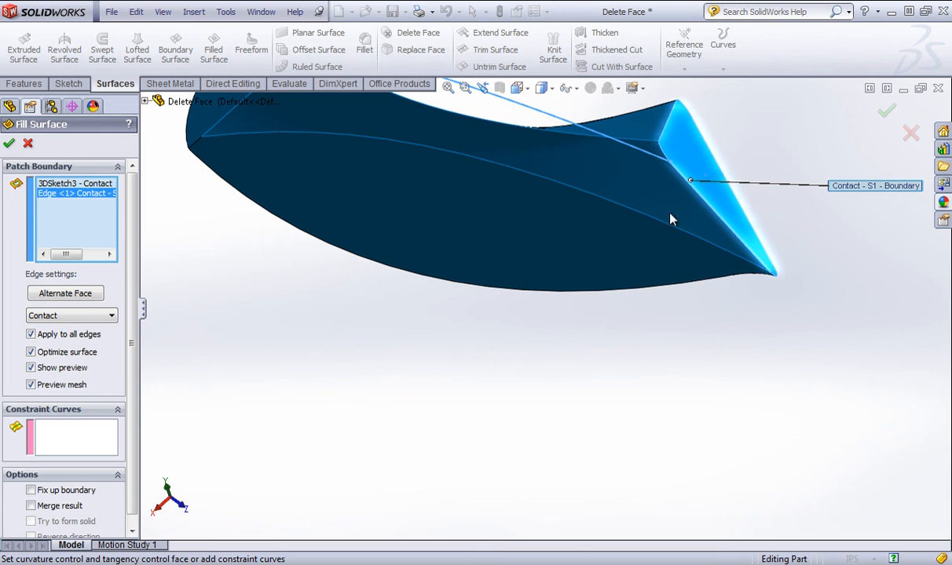
click(666, 228)
middle_drag(612, 254, 324, 238)
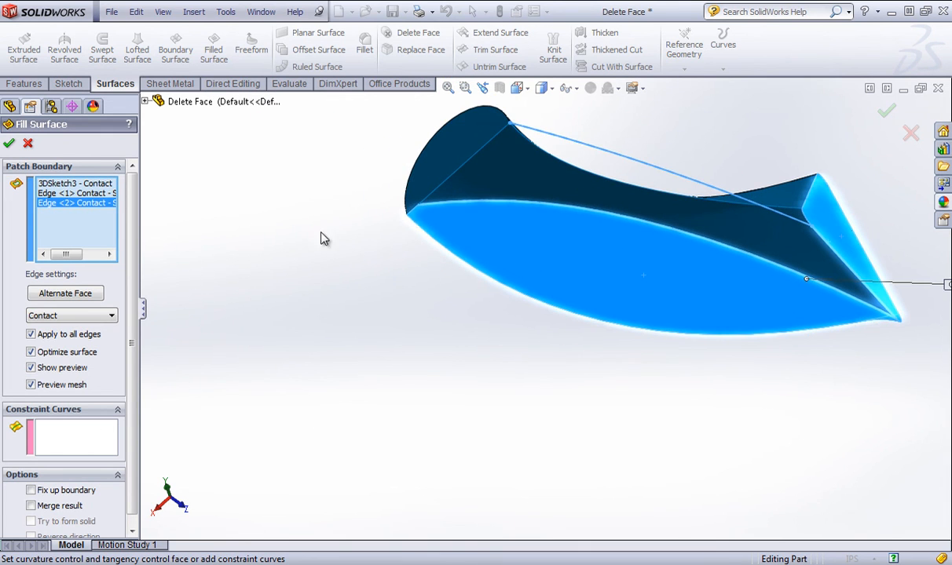
click(471, 156)
middle_drag(460, 157, 443, 331)
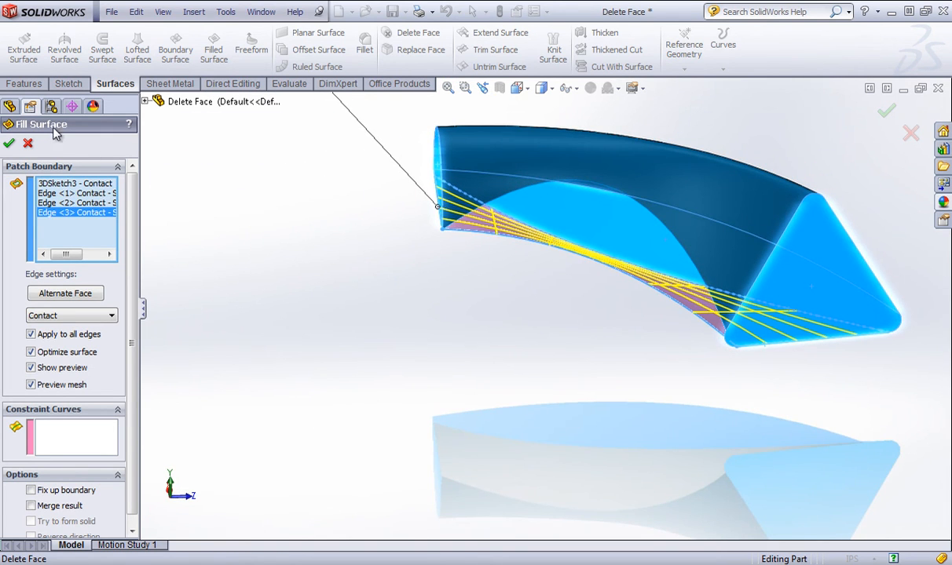
click(9, 143)
middle_drag(597, 318, 636, 193)
scroll(786, 178, up, 4)
scroll(766, 178, down, 4)
scroll(388, 276, up, 1)
scroll(377, 259, down, 1)
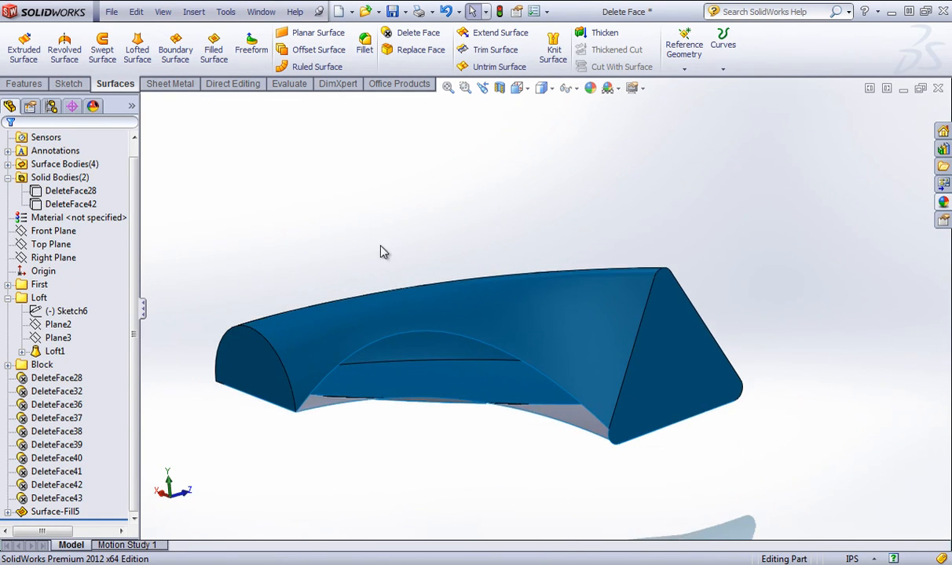